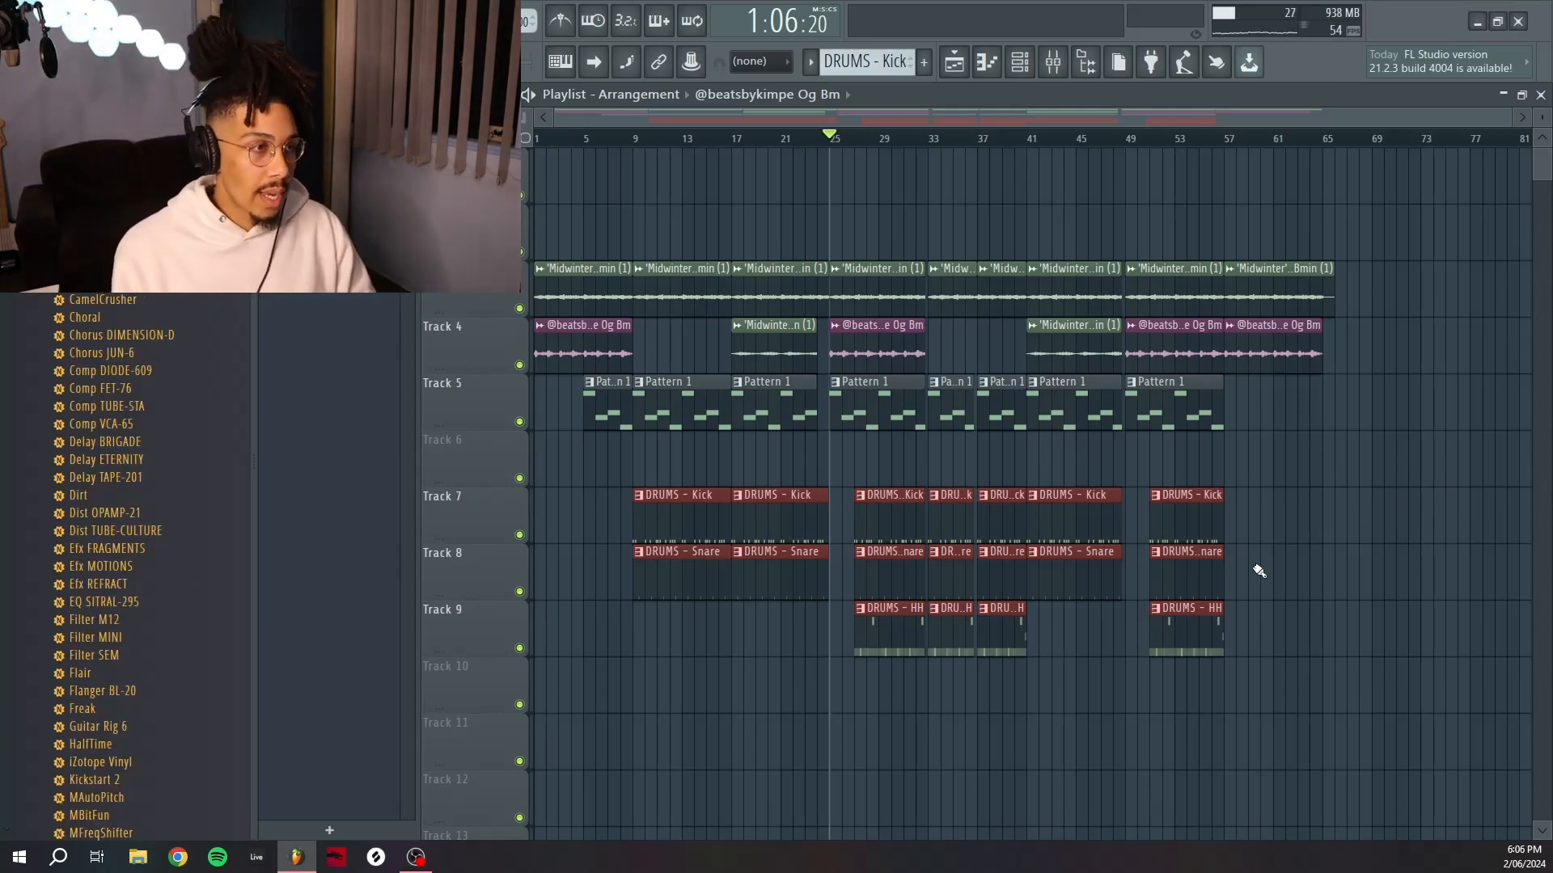
click(78, 299)
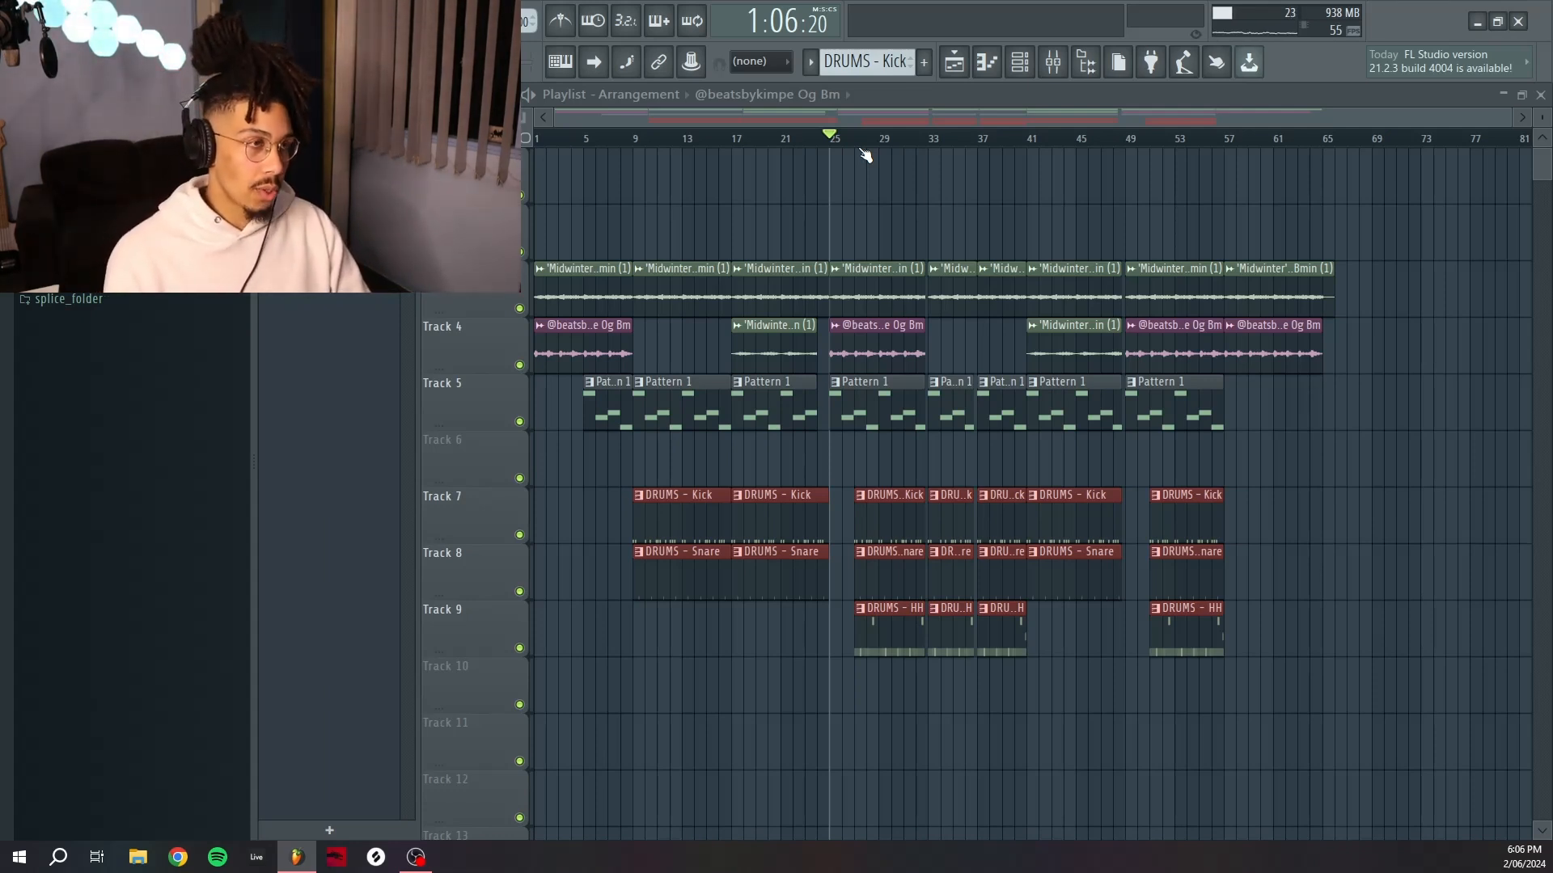
drag(902, 151, 972, 343)
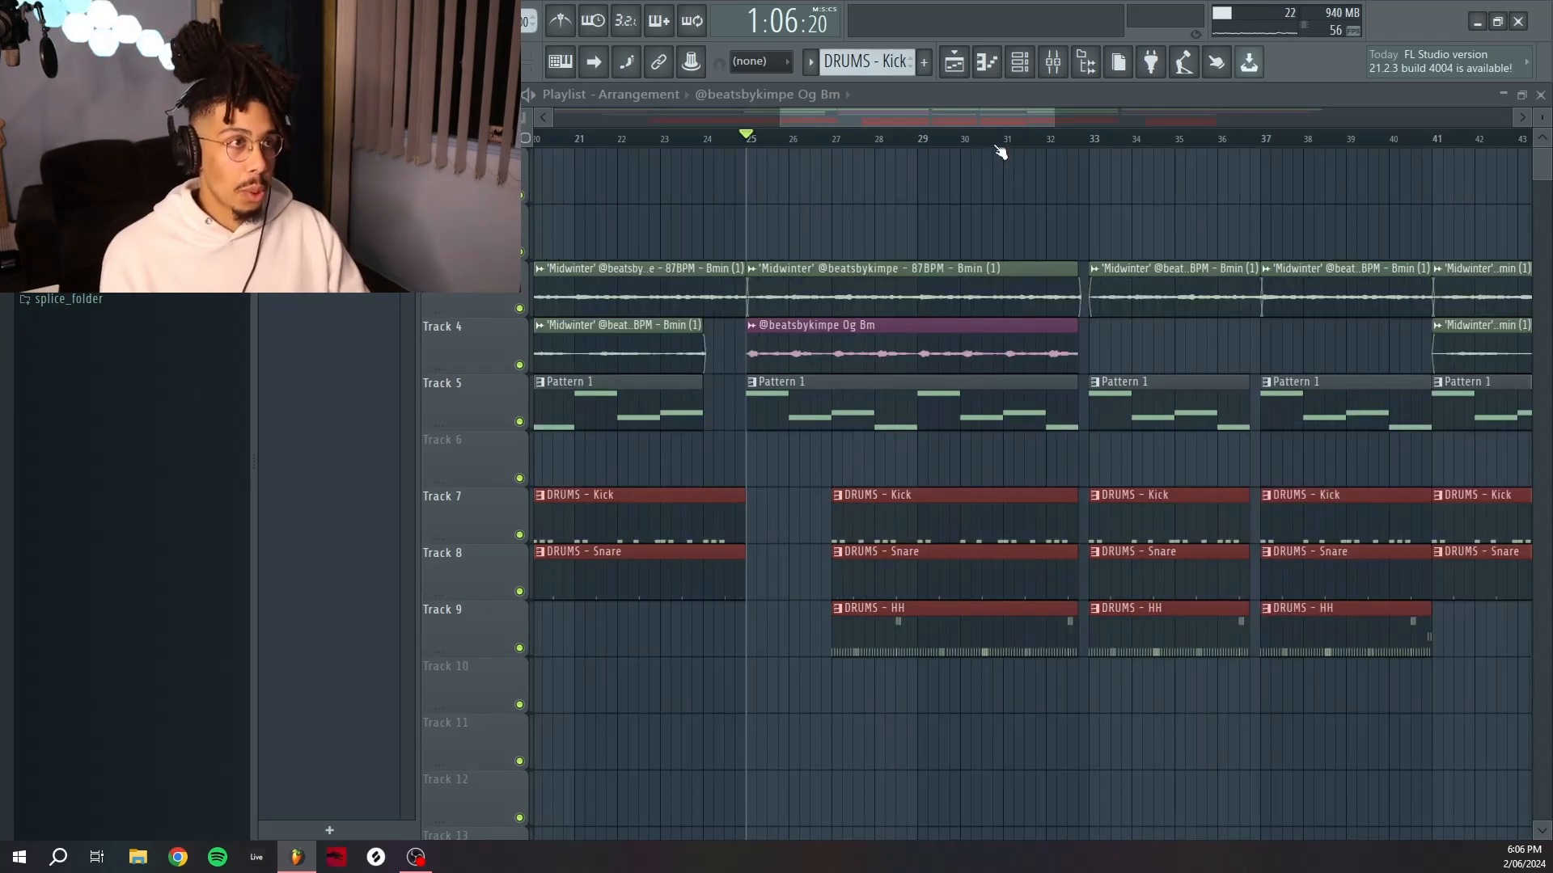
scroll(997, 147, down, 3)
scroll(130, 364, up, 3)
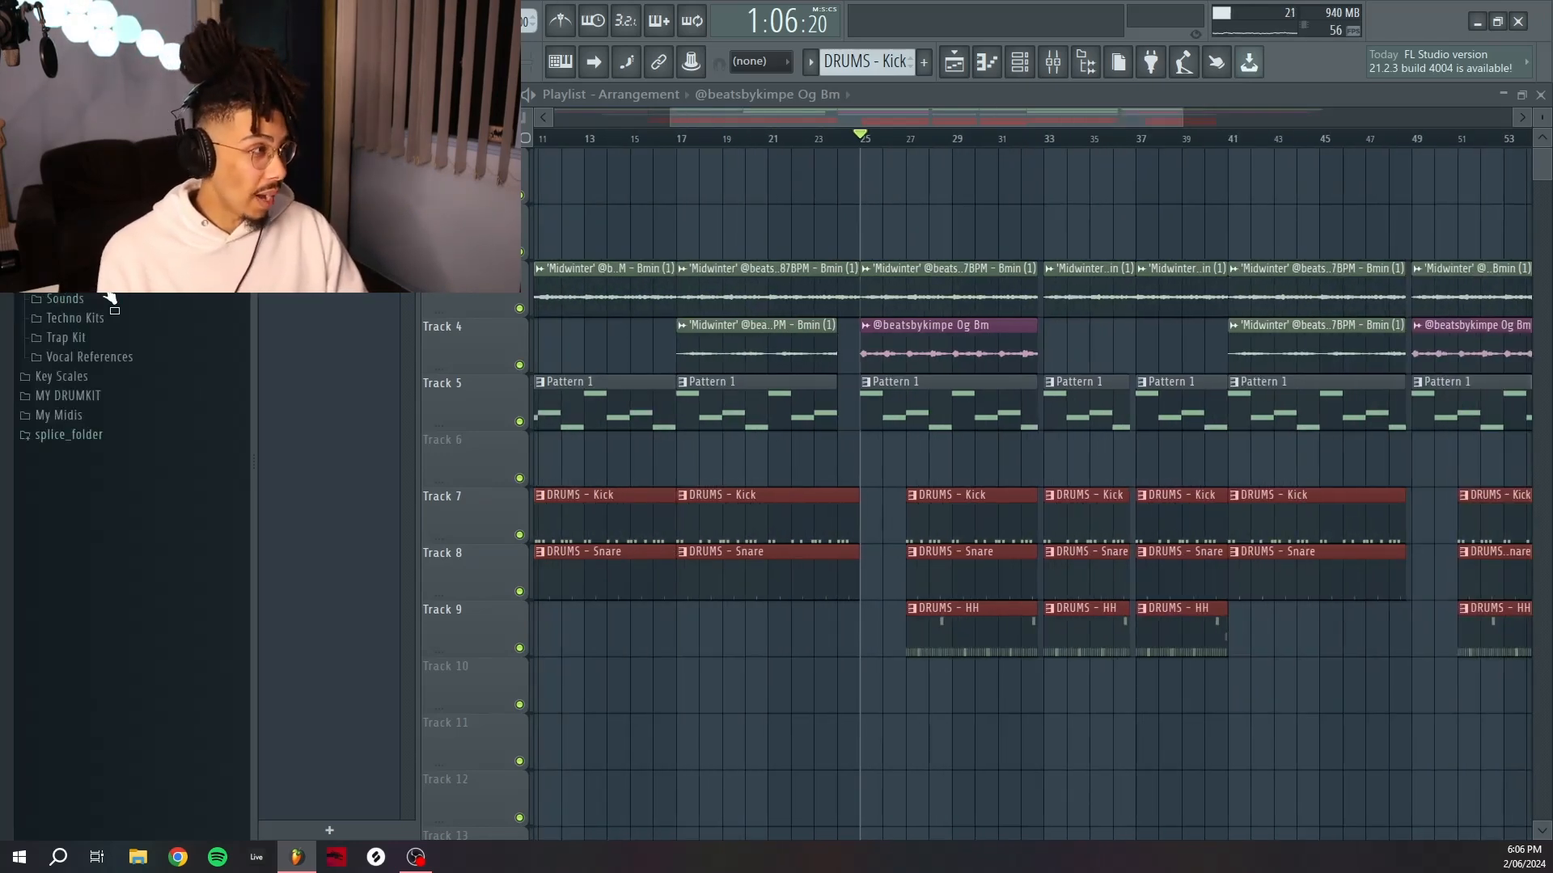
scroll(109, 299, up, 7)
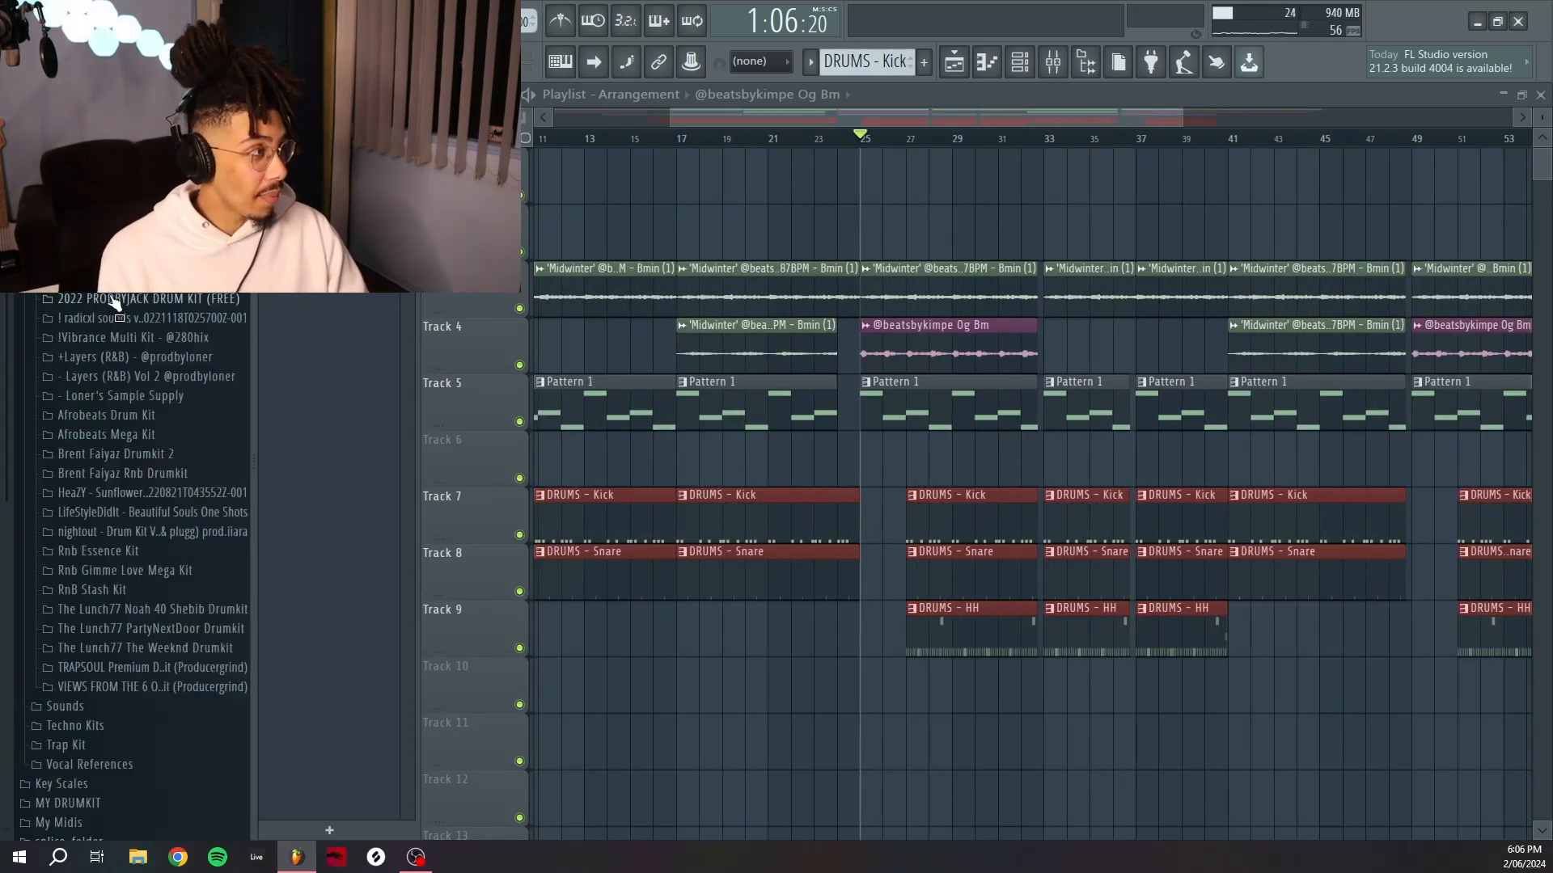
click(172, 455)
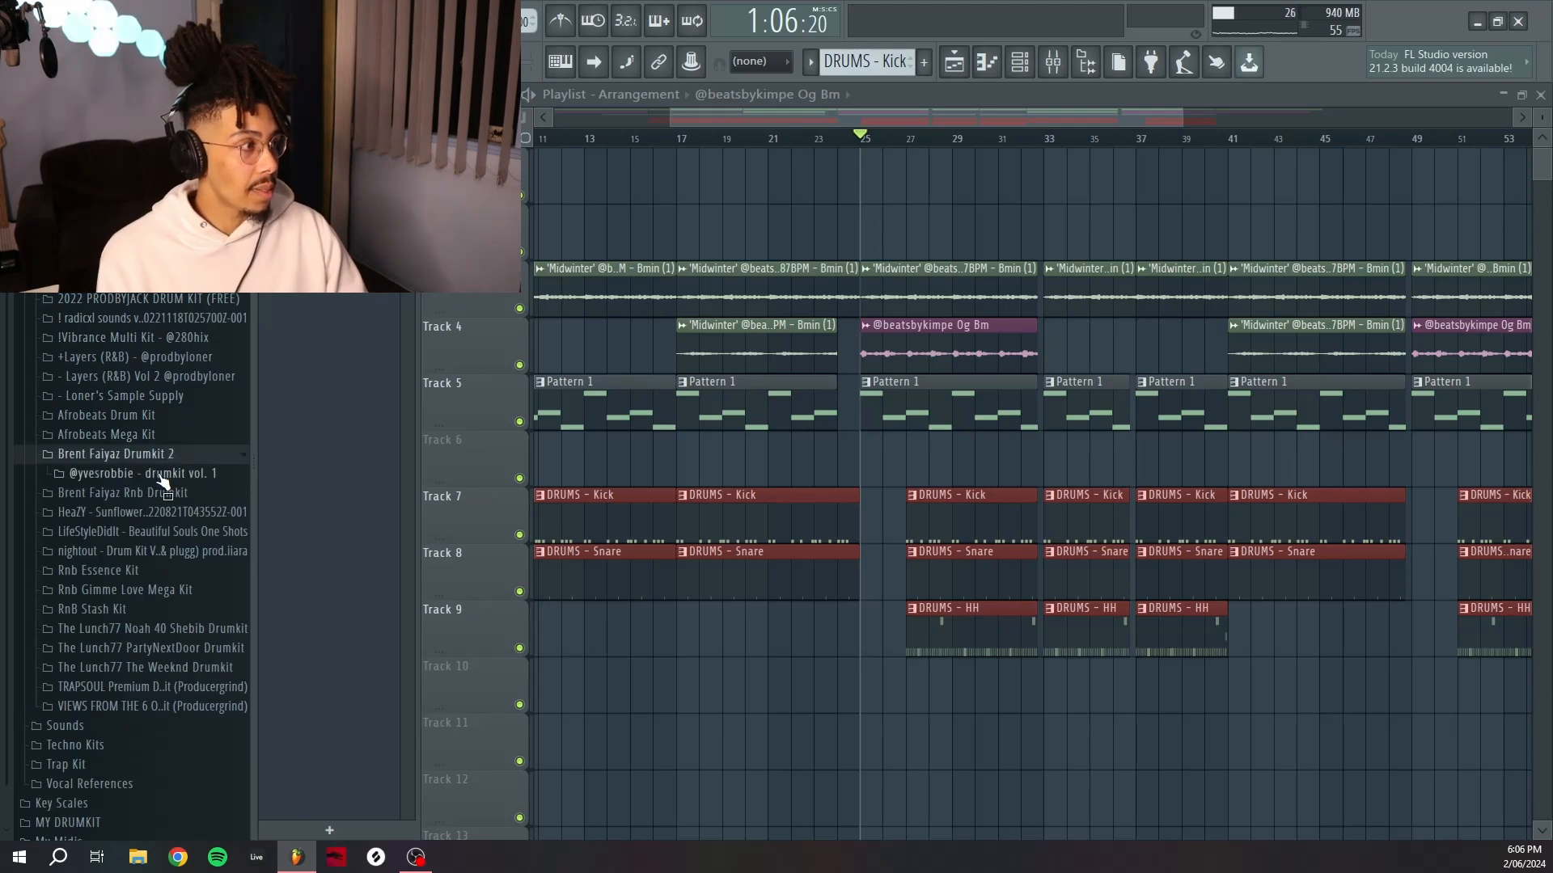
click(97, 474)
click(191, 513)
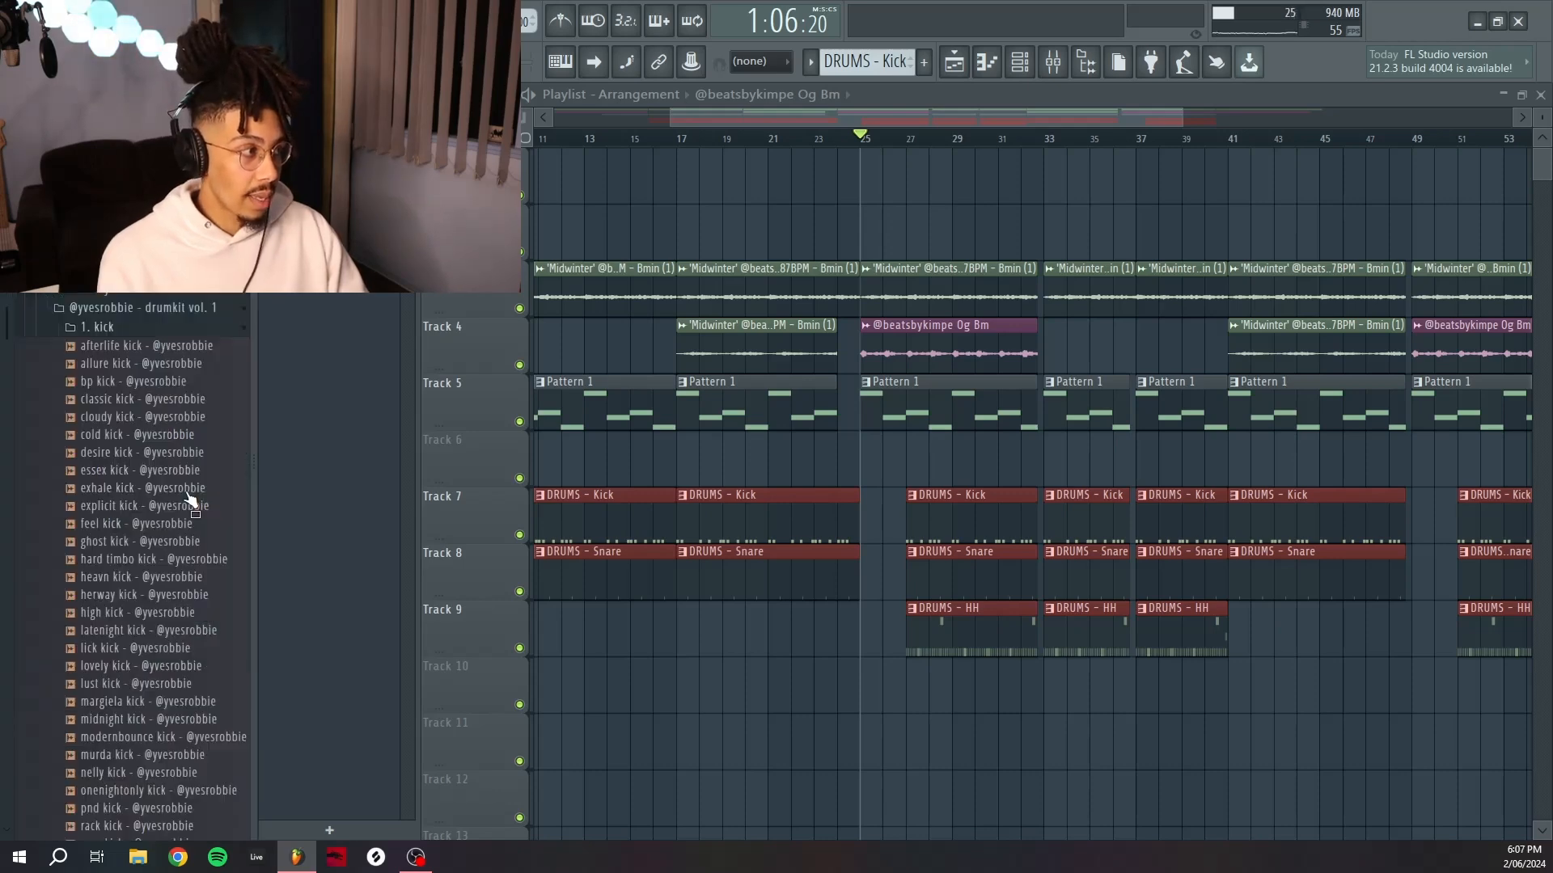
scroll(211, 469, down, 2)
click(216, 453)
click(211, 506)
click(203, 575)
click(192, 666)
scroll(207, 647, down, 4)
click(207, 645)
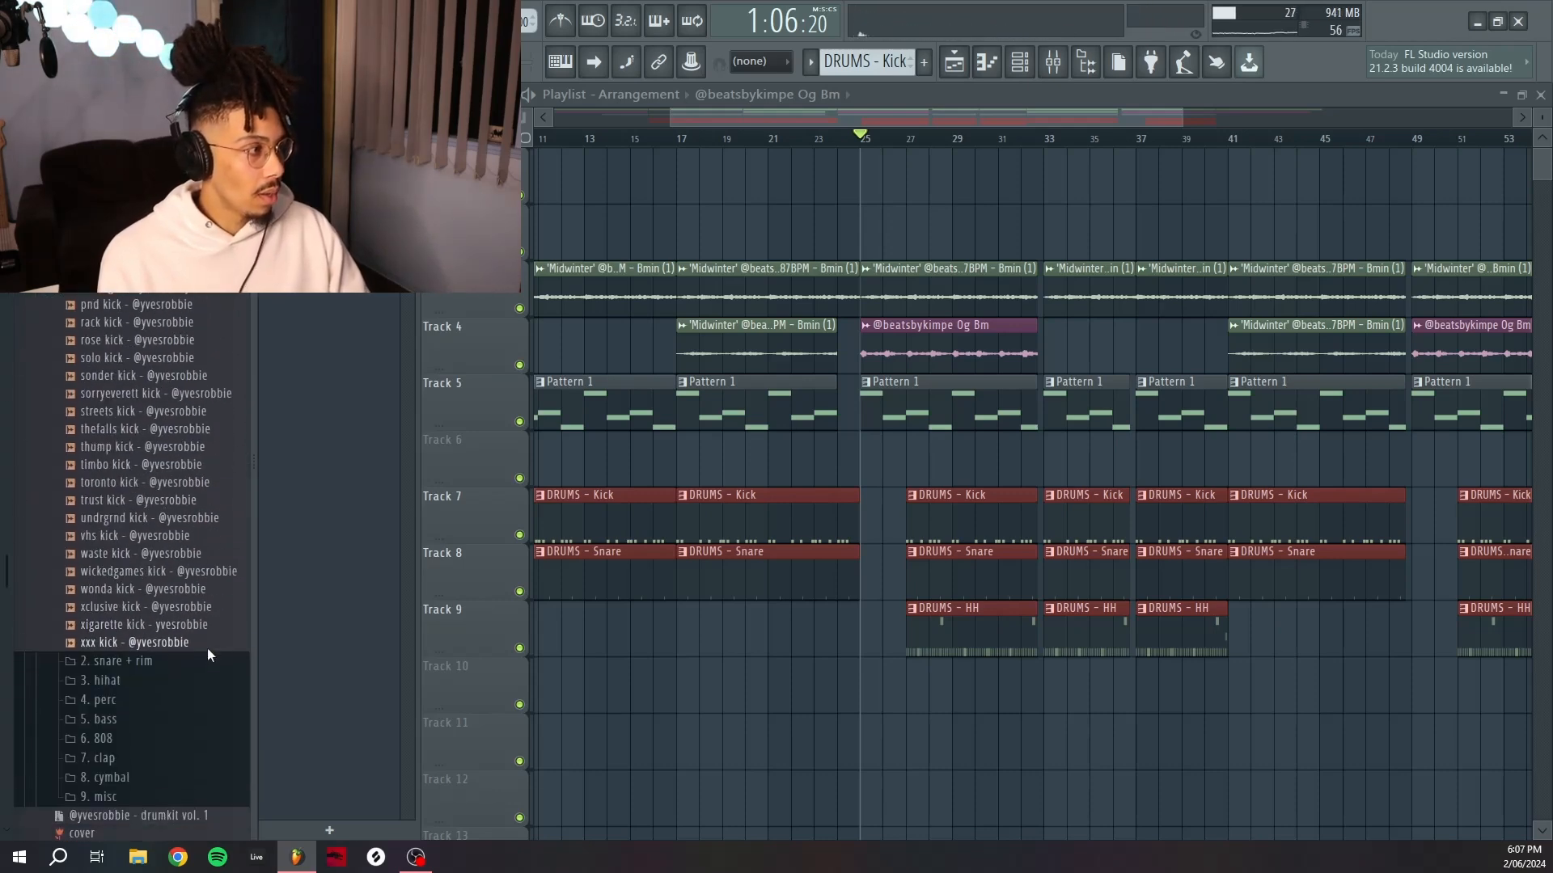
scroll(215, 653, up, 5)
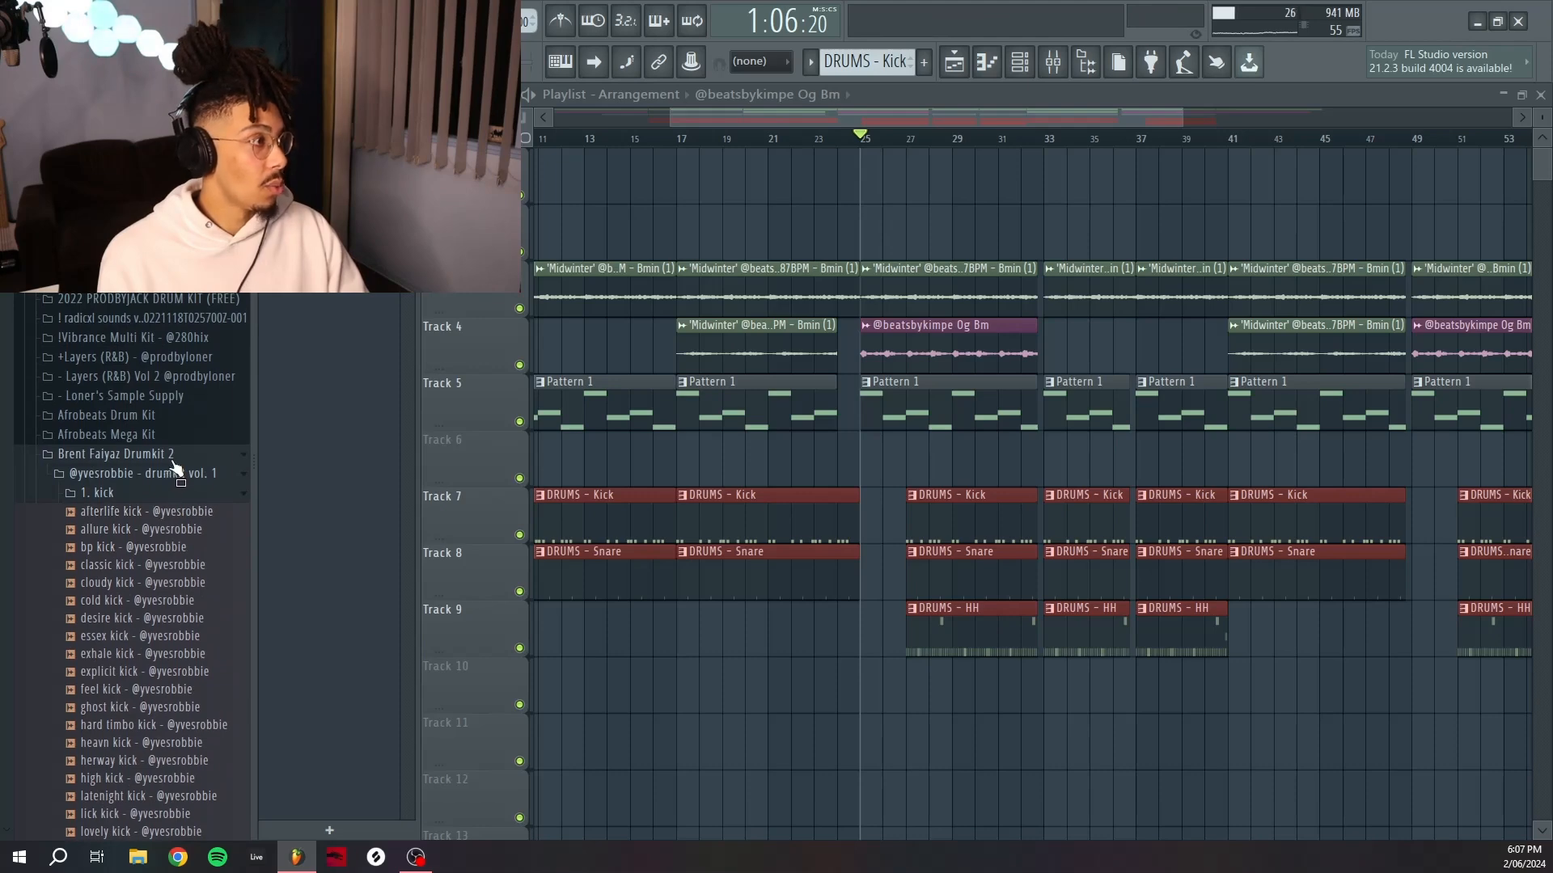
click(165, 457)
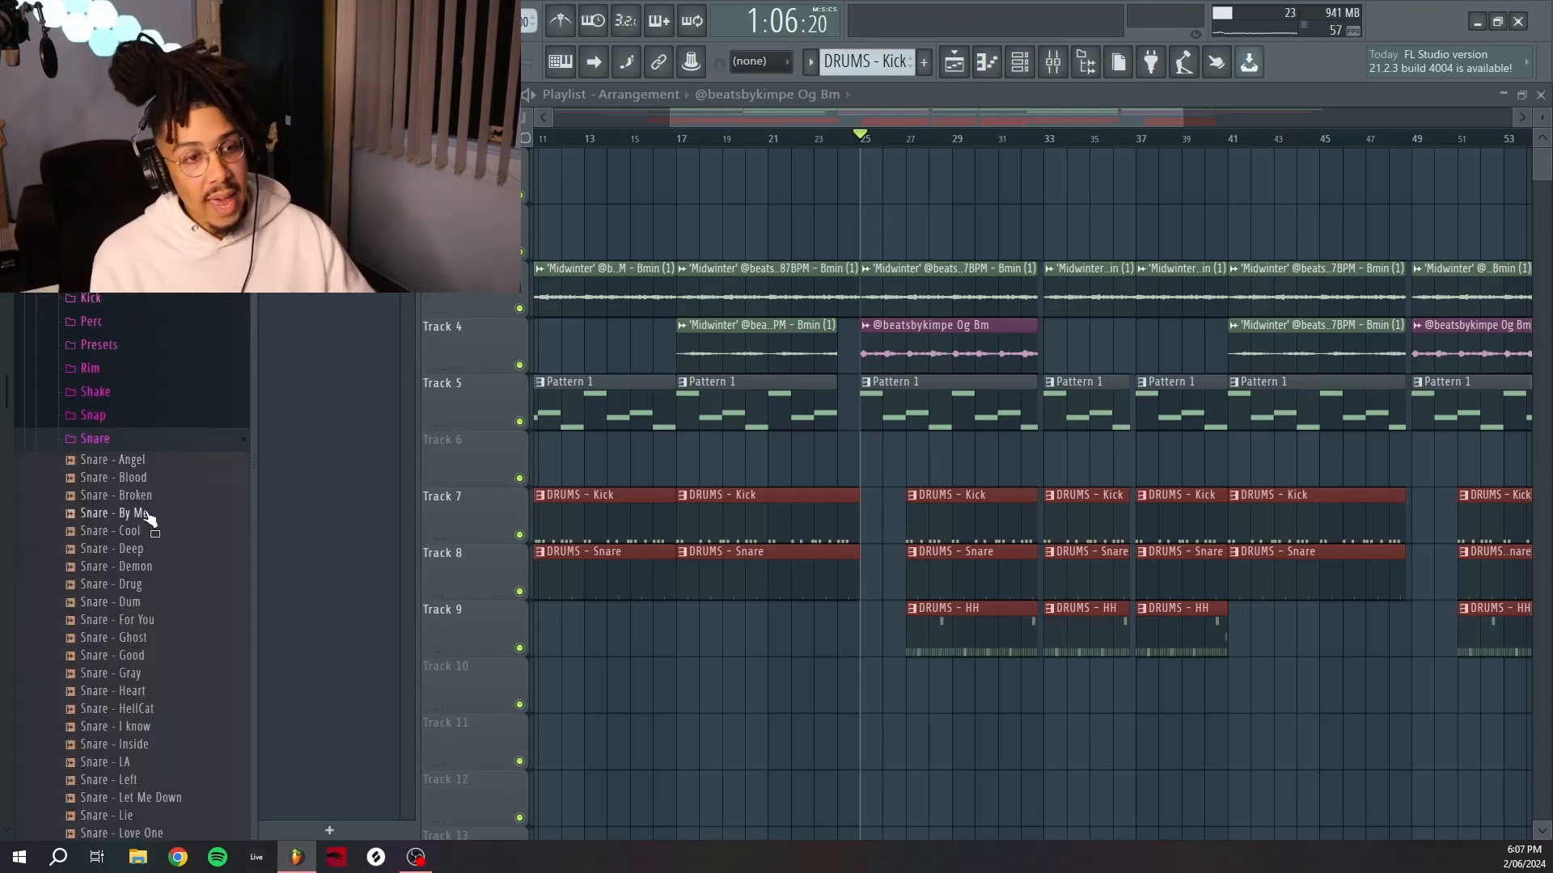
click(156, 441)
scroll(166, 477, up, 6)
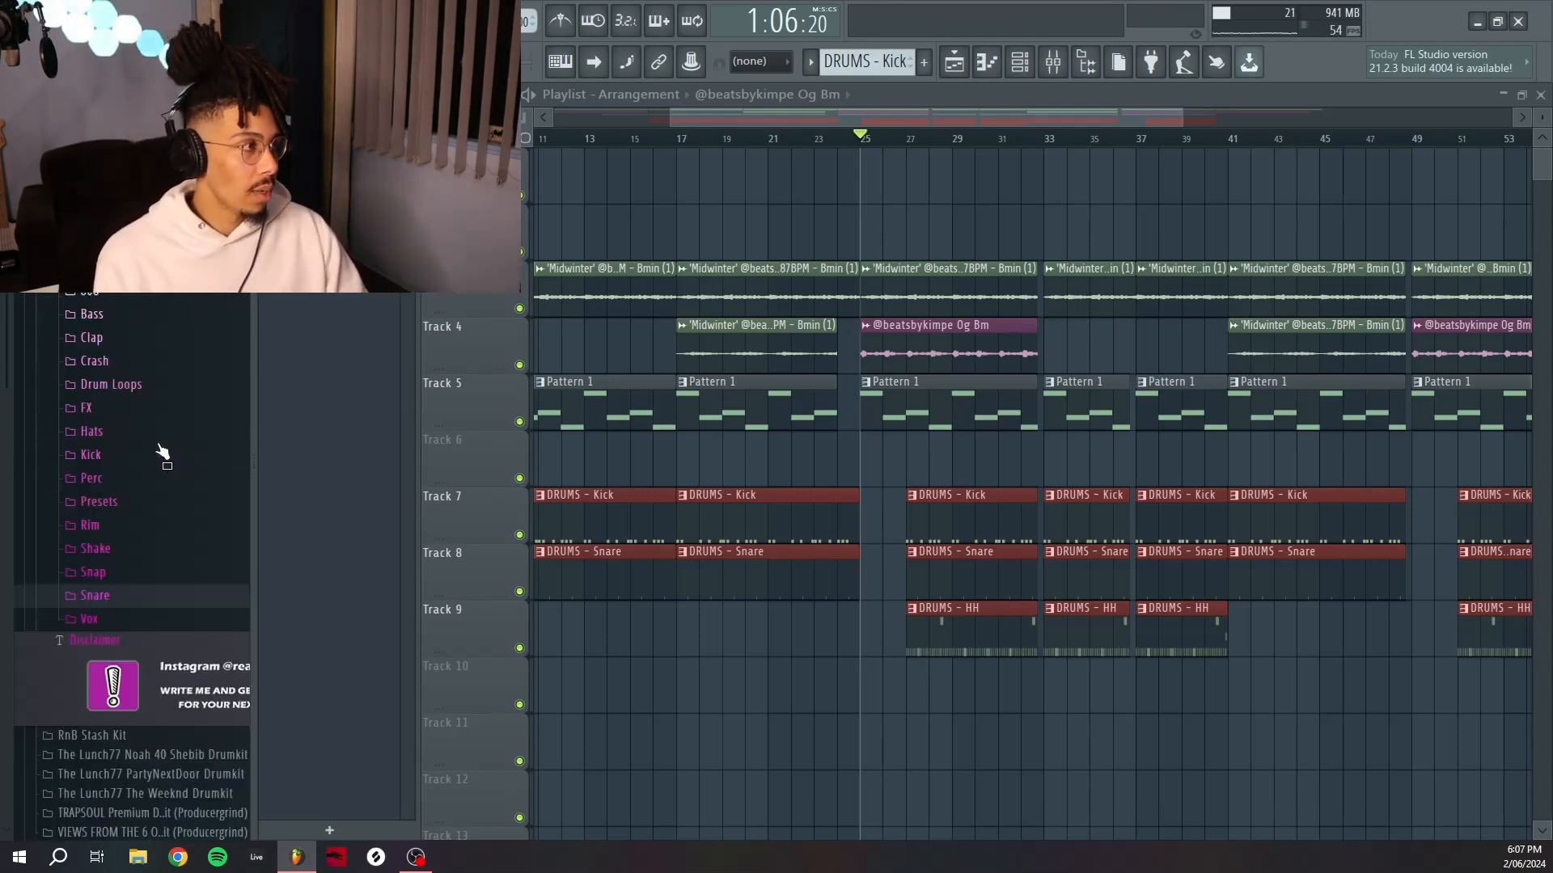
click(149, 572)
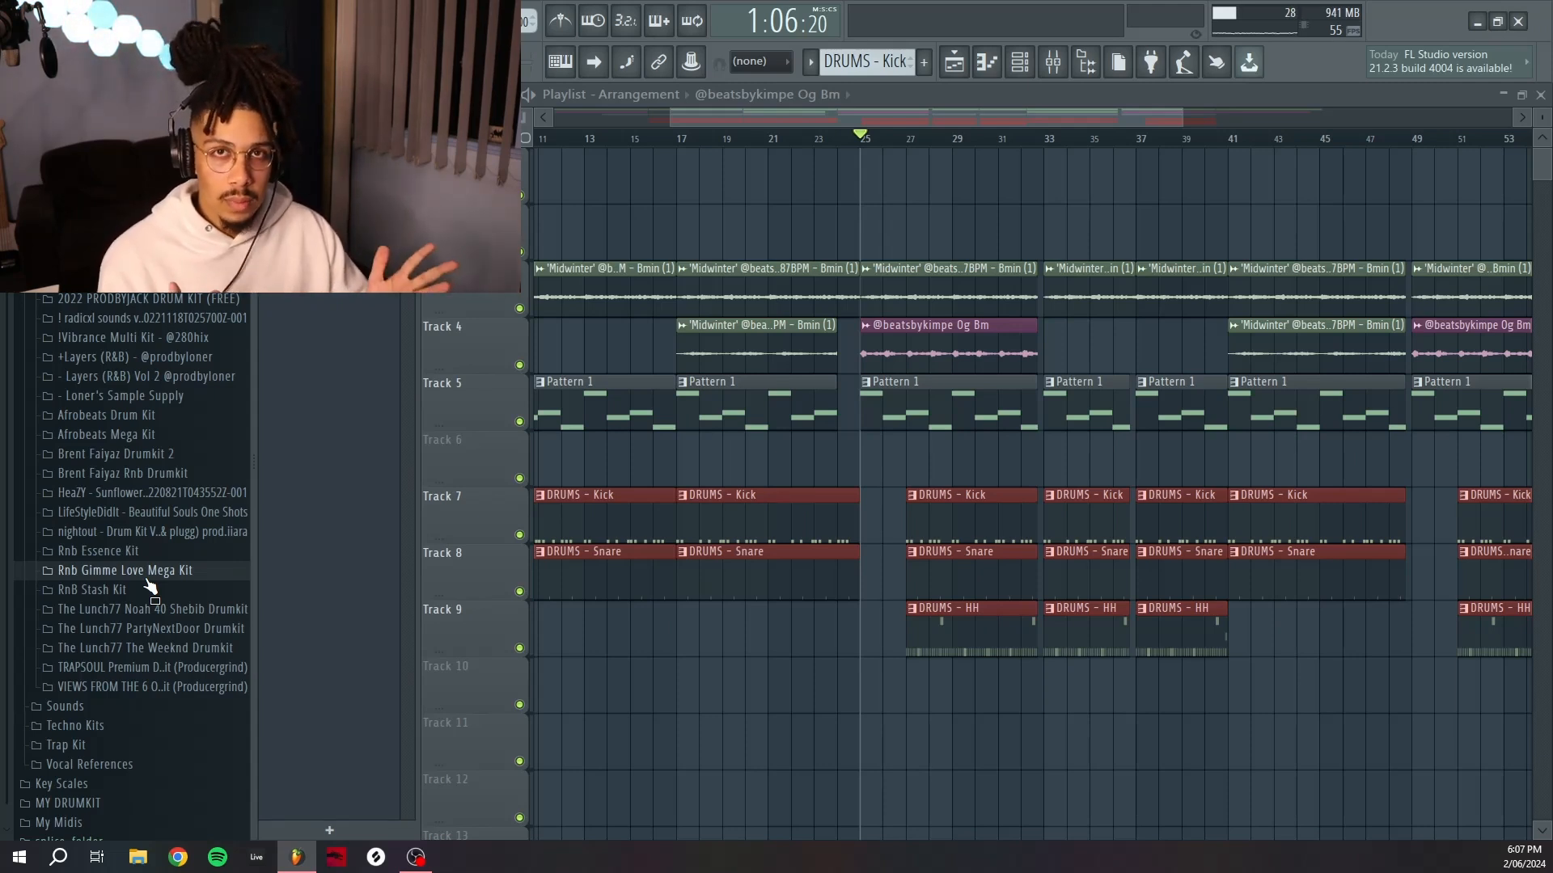
Open the channel rack, select the Kick channel and browse the Kick folder of the Rnb Gimme Love Mega Kit.
key(F6)
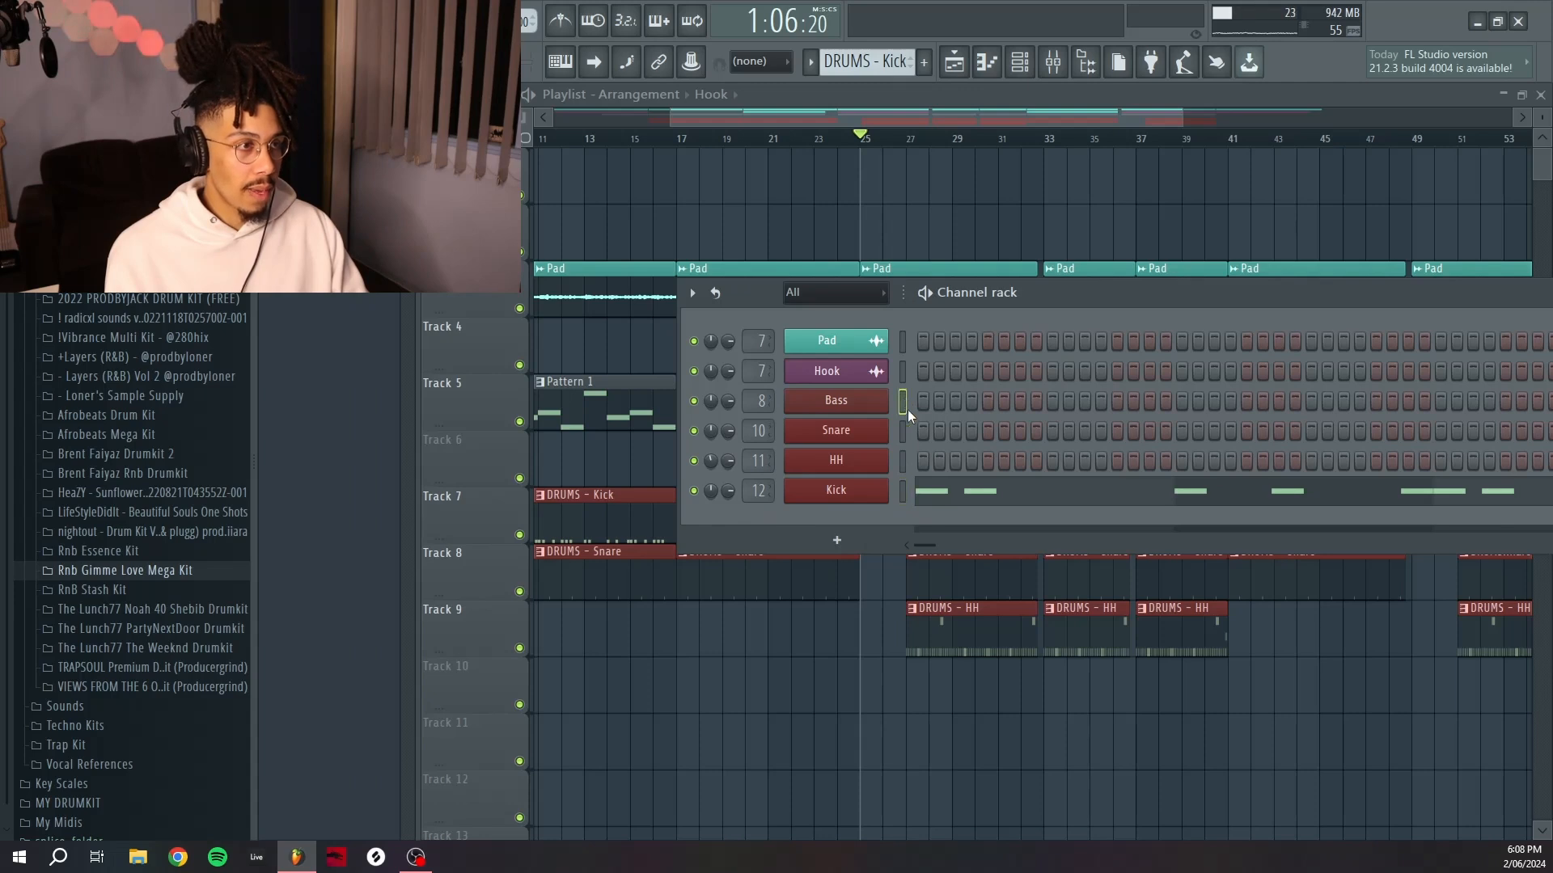
click(901, 493)
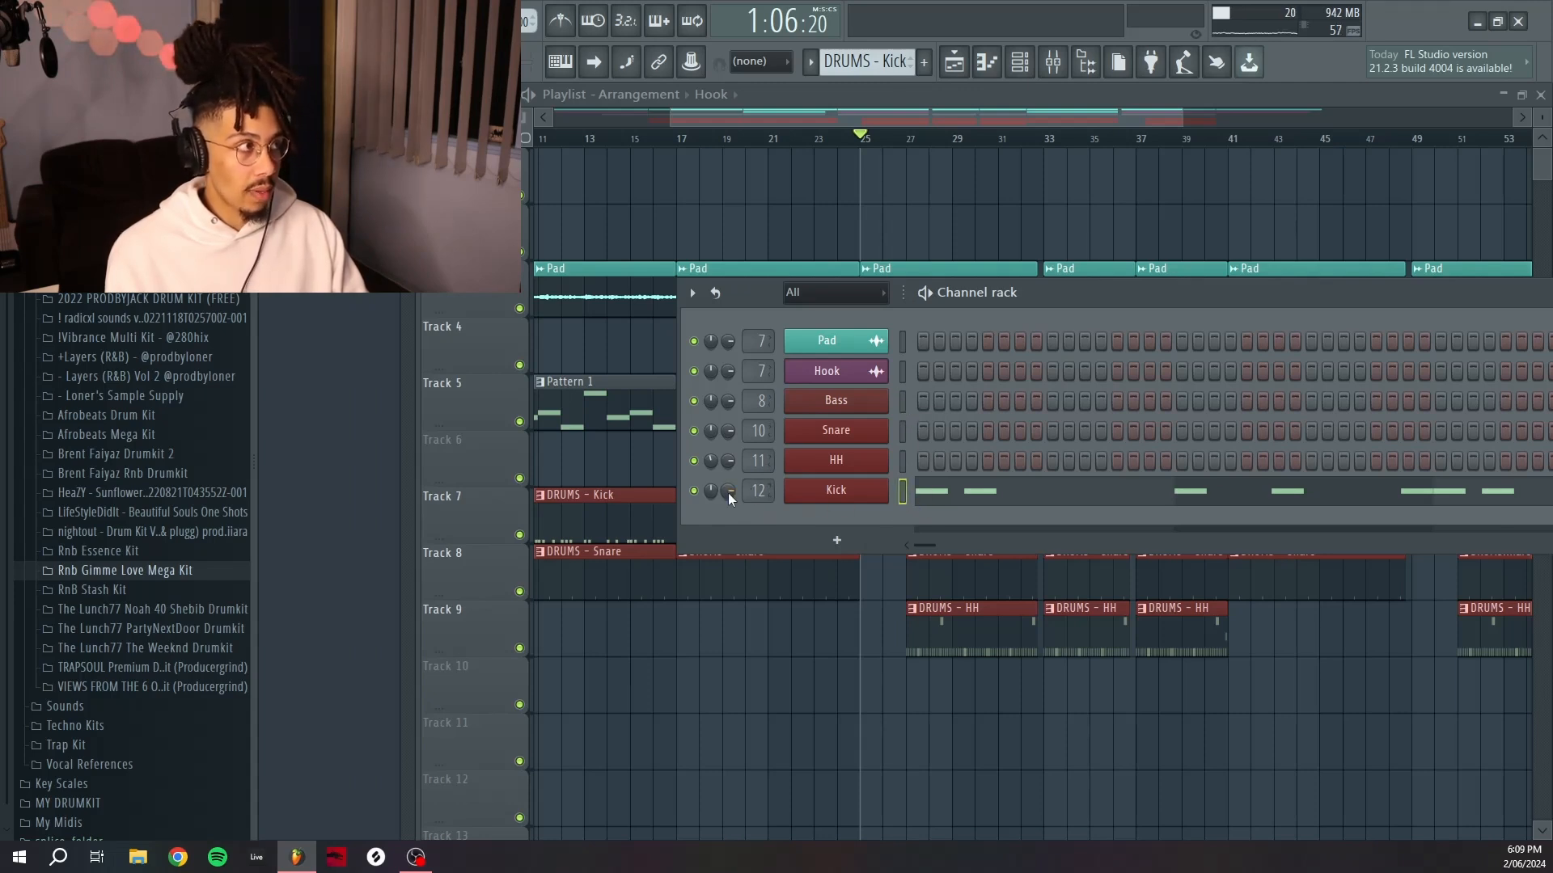
click(113, 571)
click(139, 763)
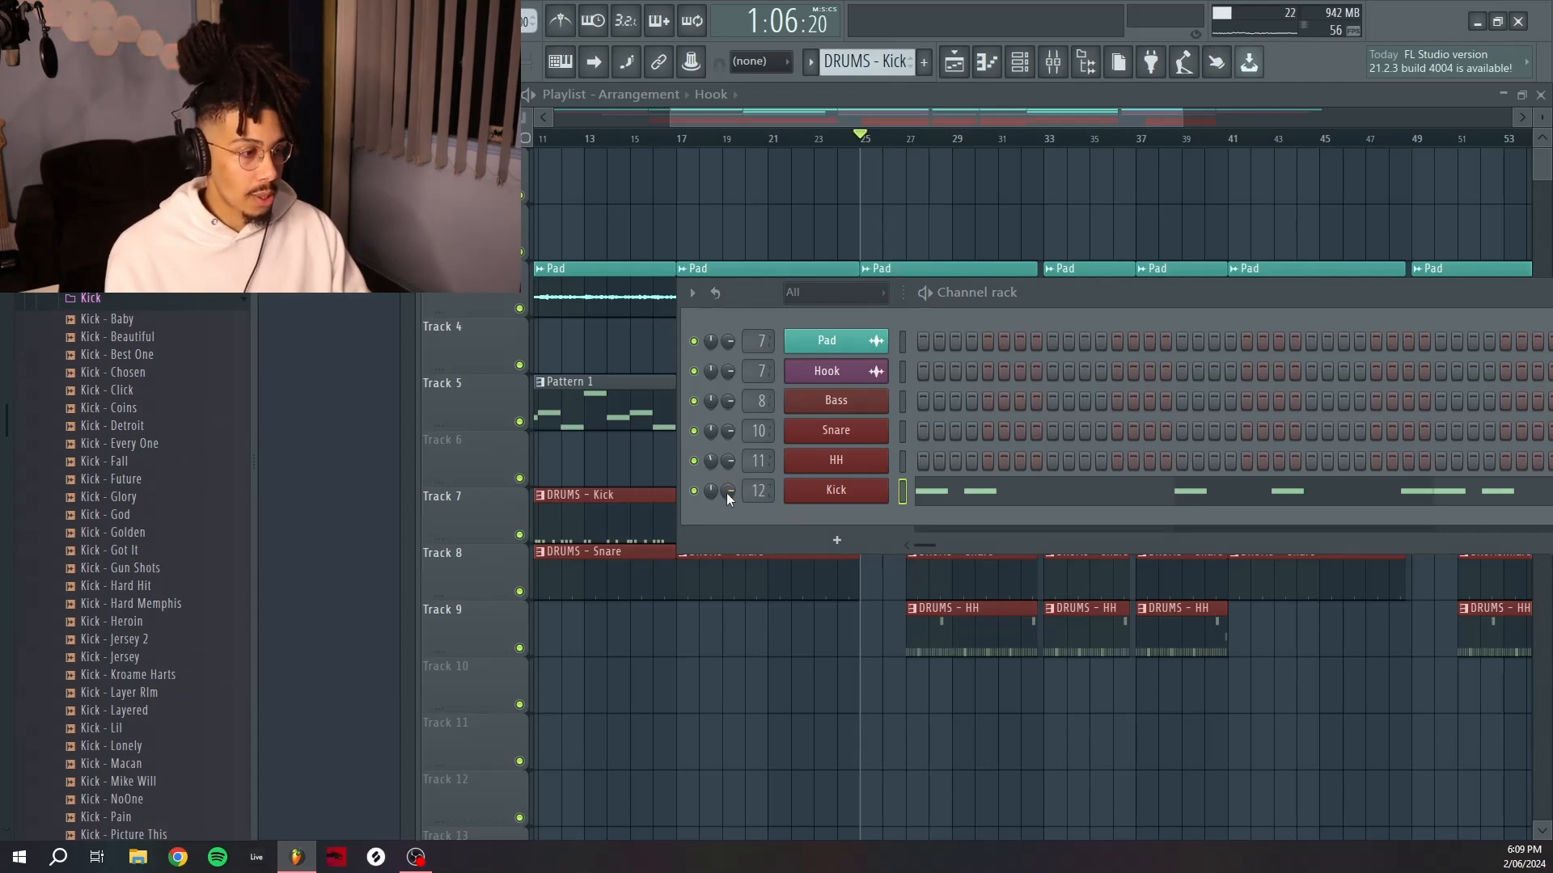
Open the Bass channel's Omnisphere instrument to check its patch, then close it.
click(1050, 495)
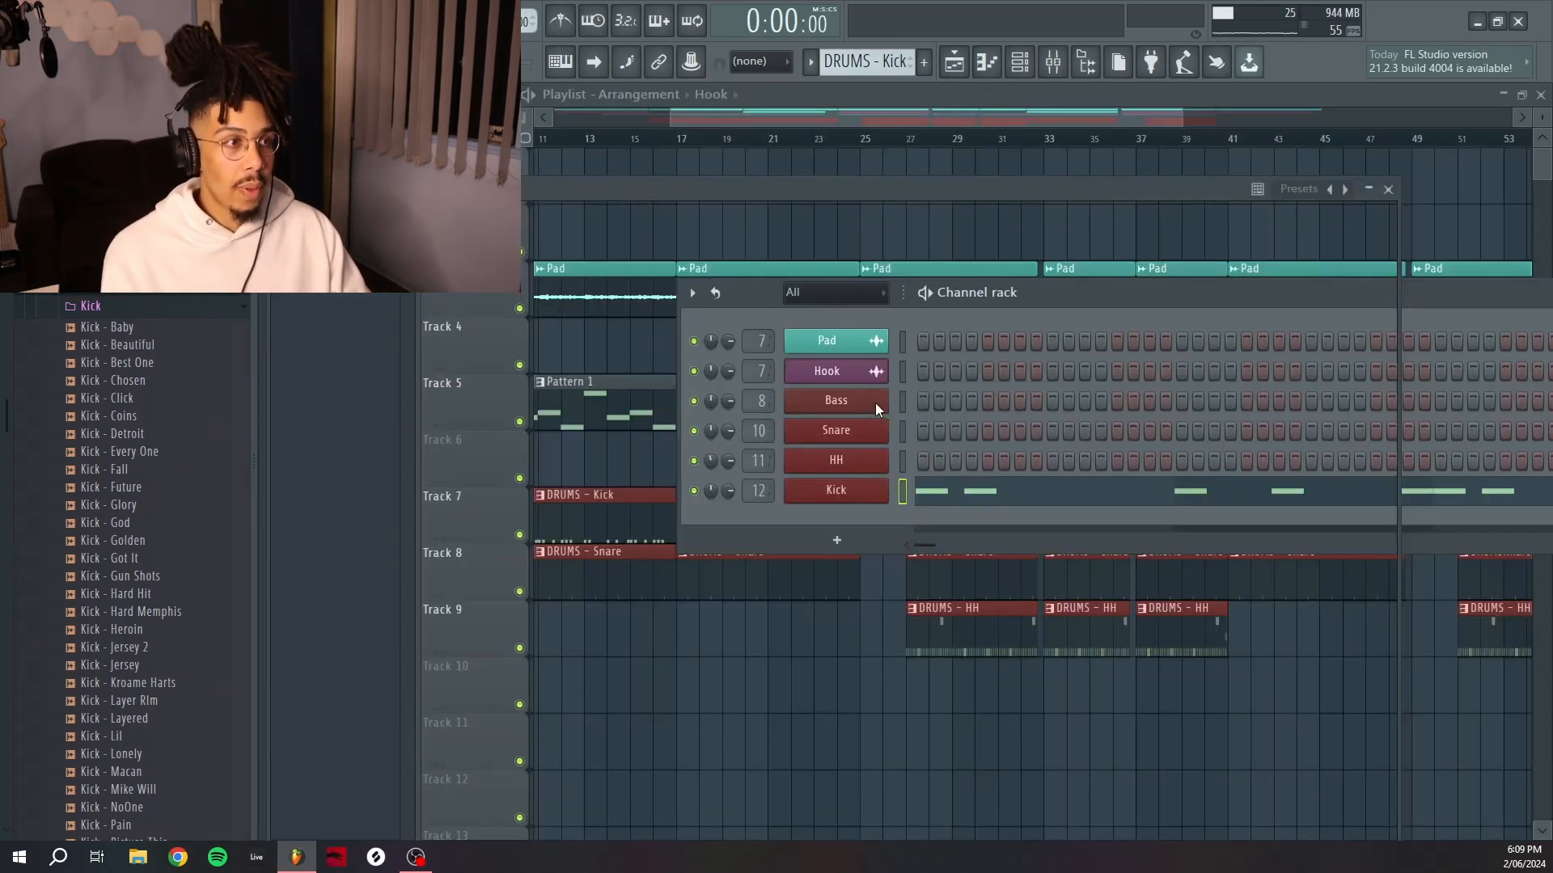
click(875, 402)
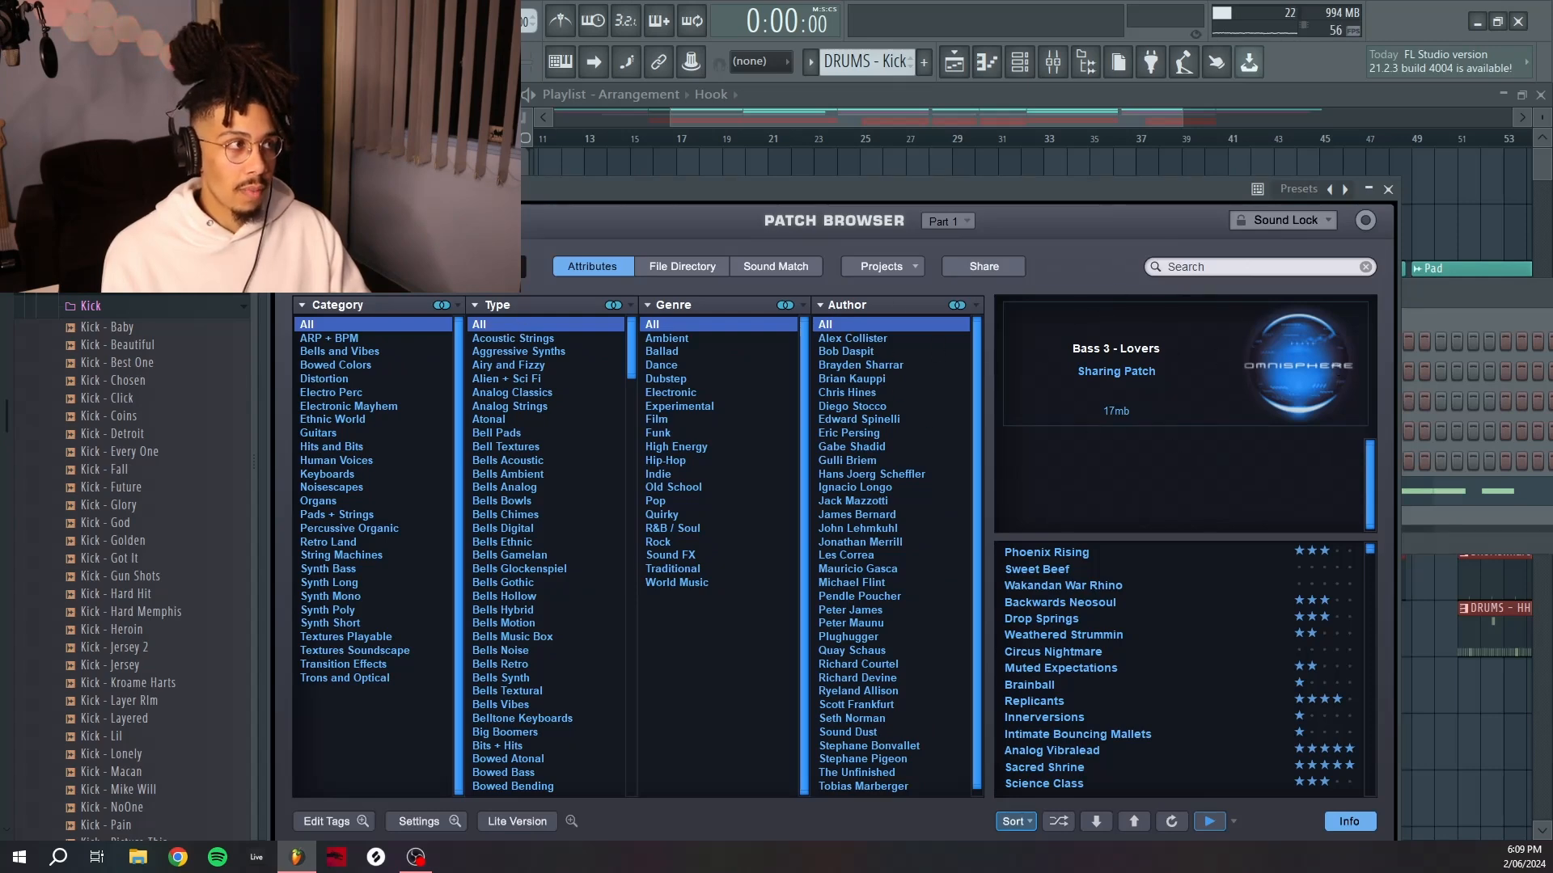
click(389, 269)
click(392, 271)
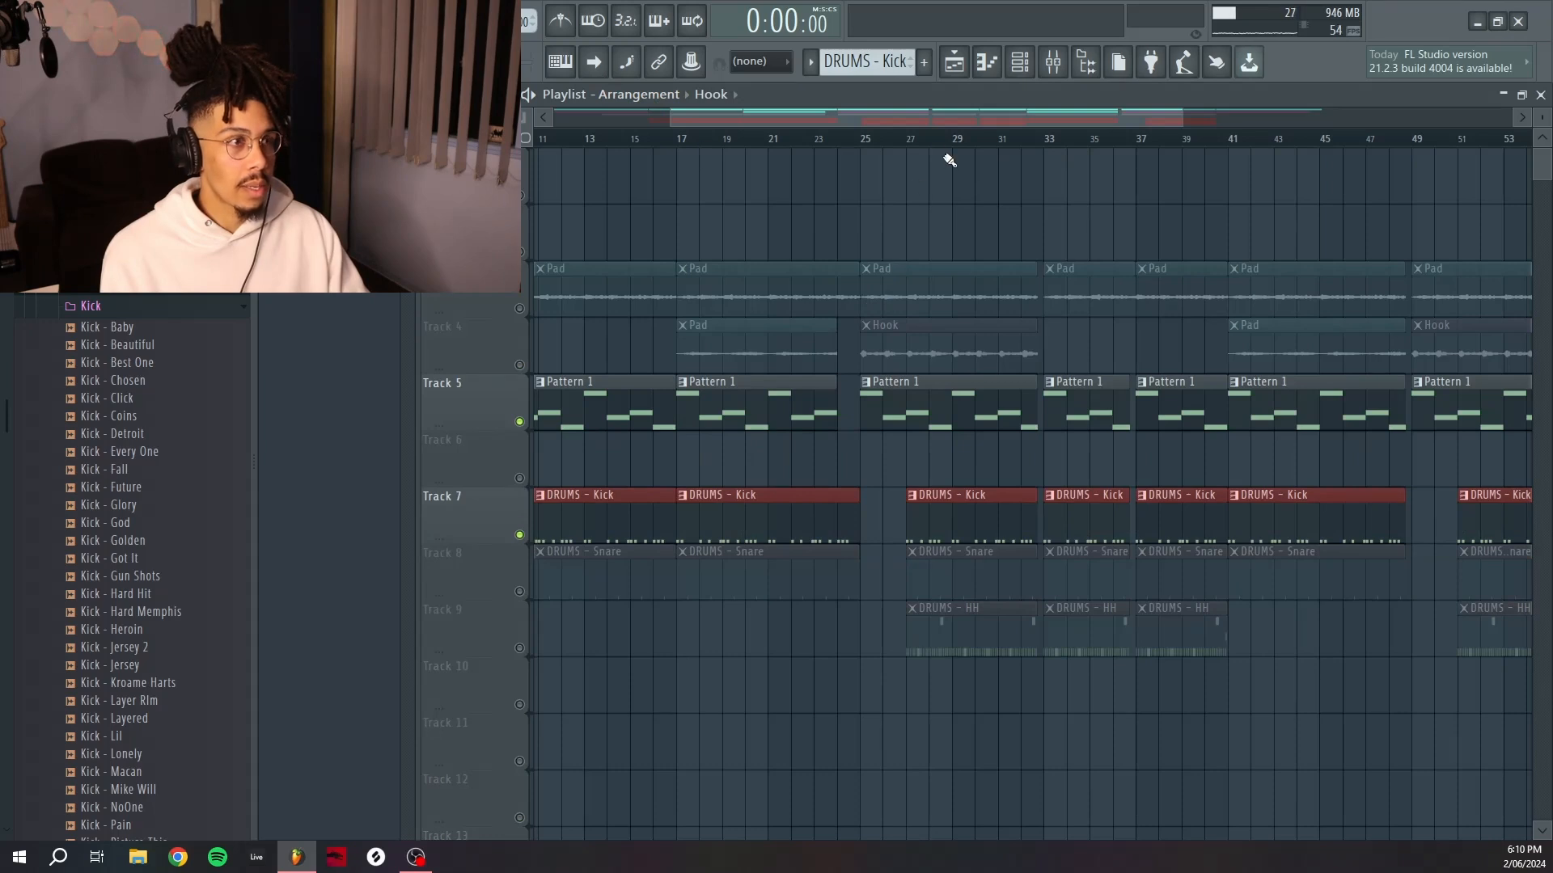
Play the beat while viewing the spectrum of the master's Fruity parametric EQ 2.
key(space)
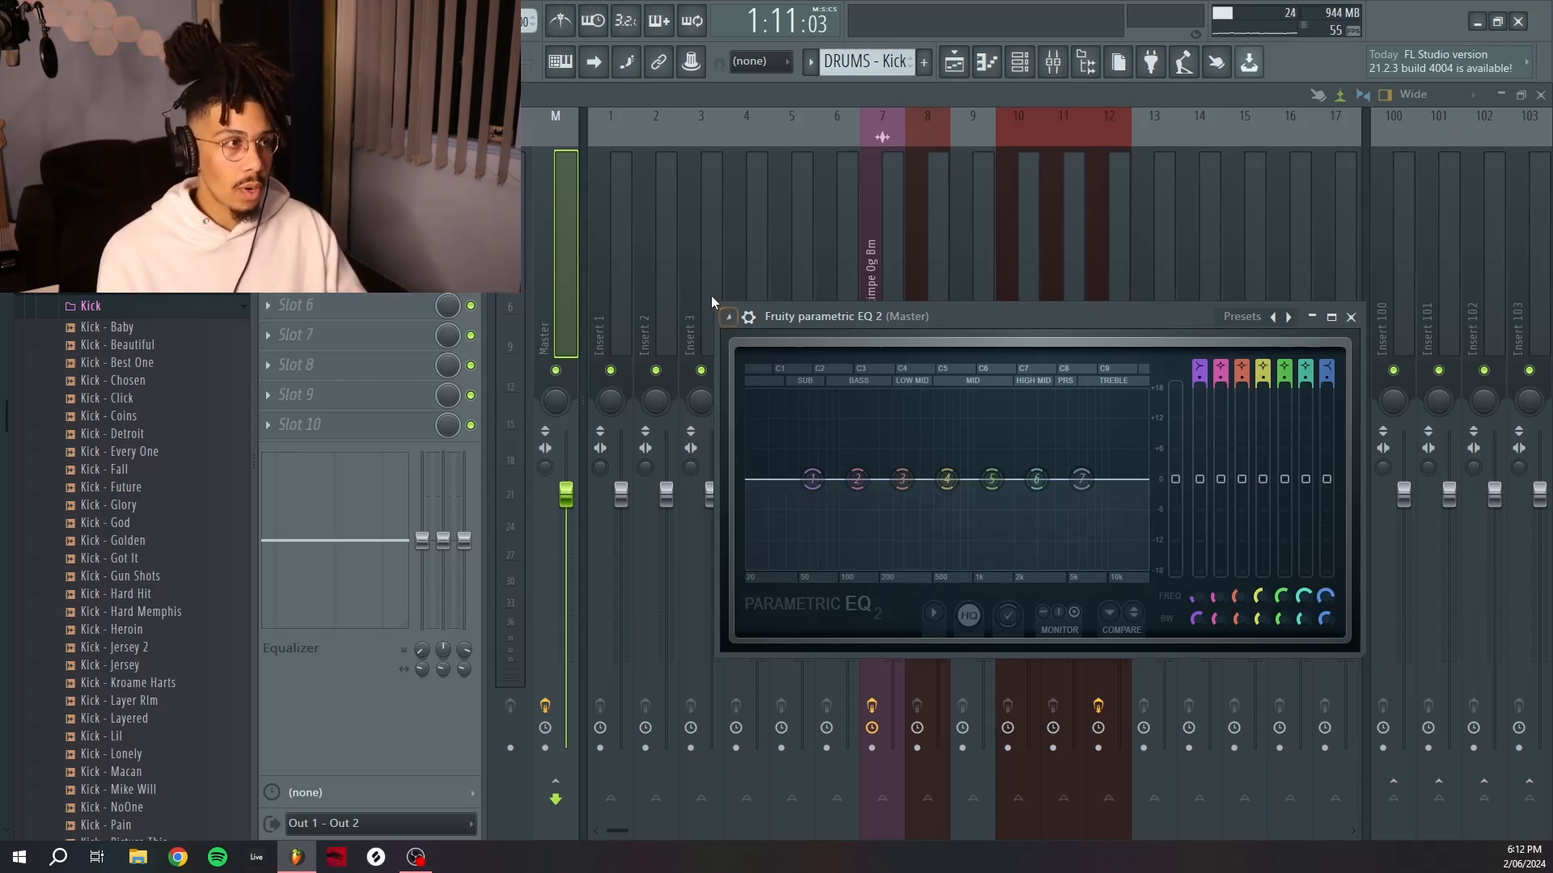
drag(716, 303, 525, 151)
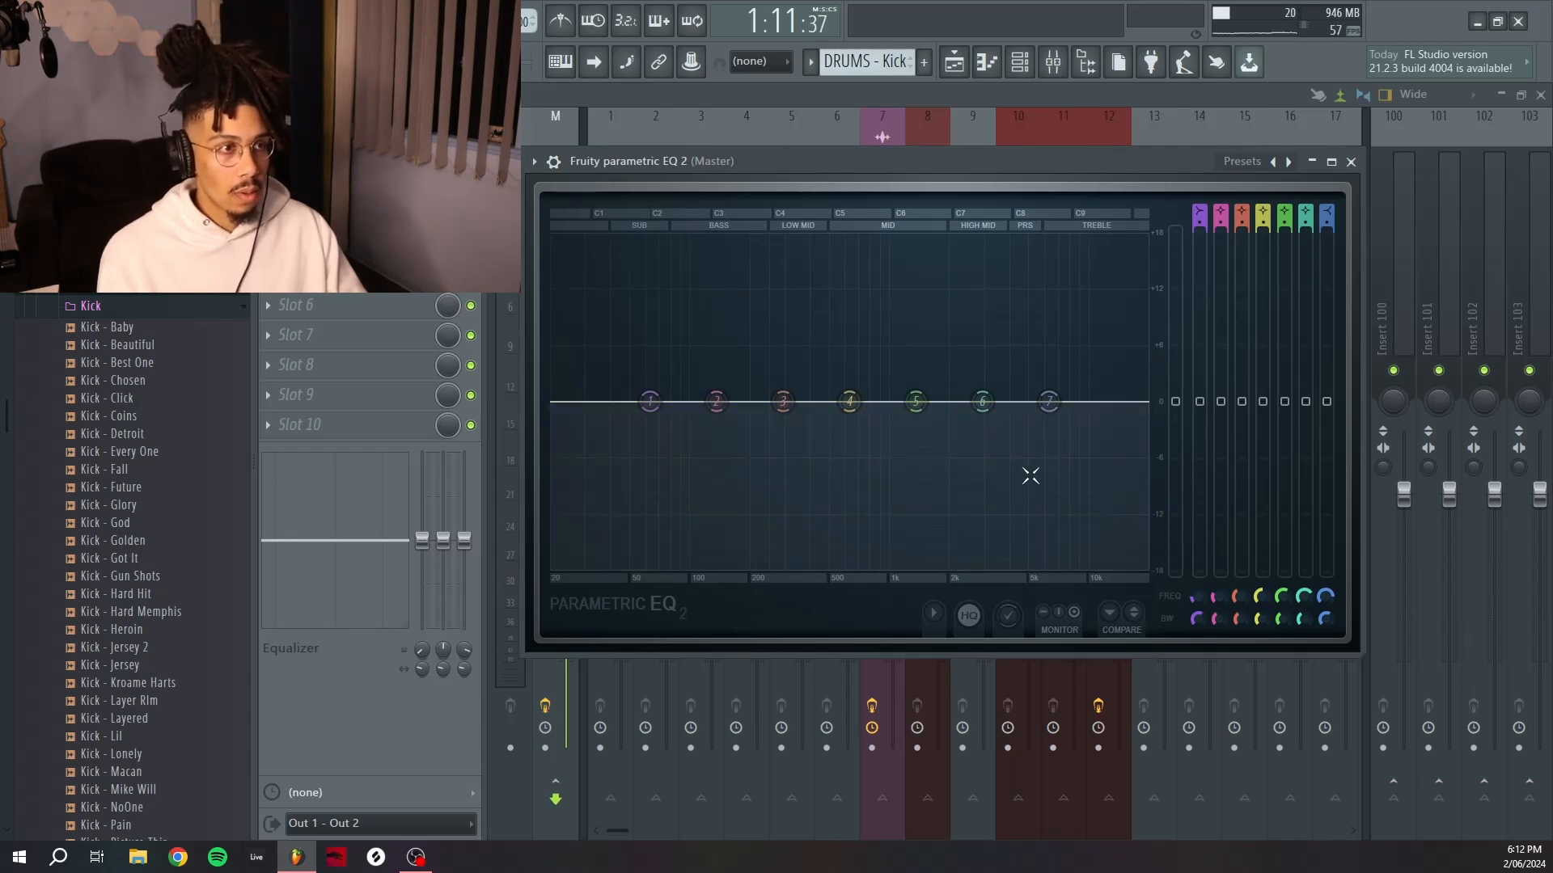
key(space)
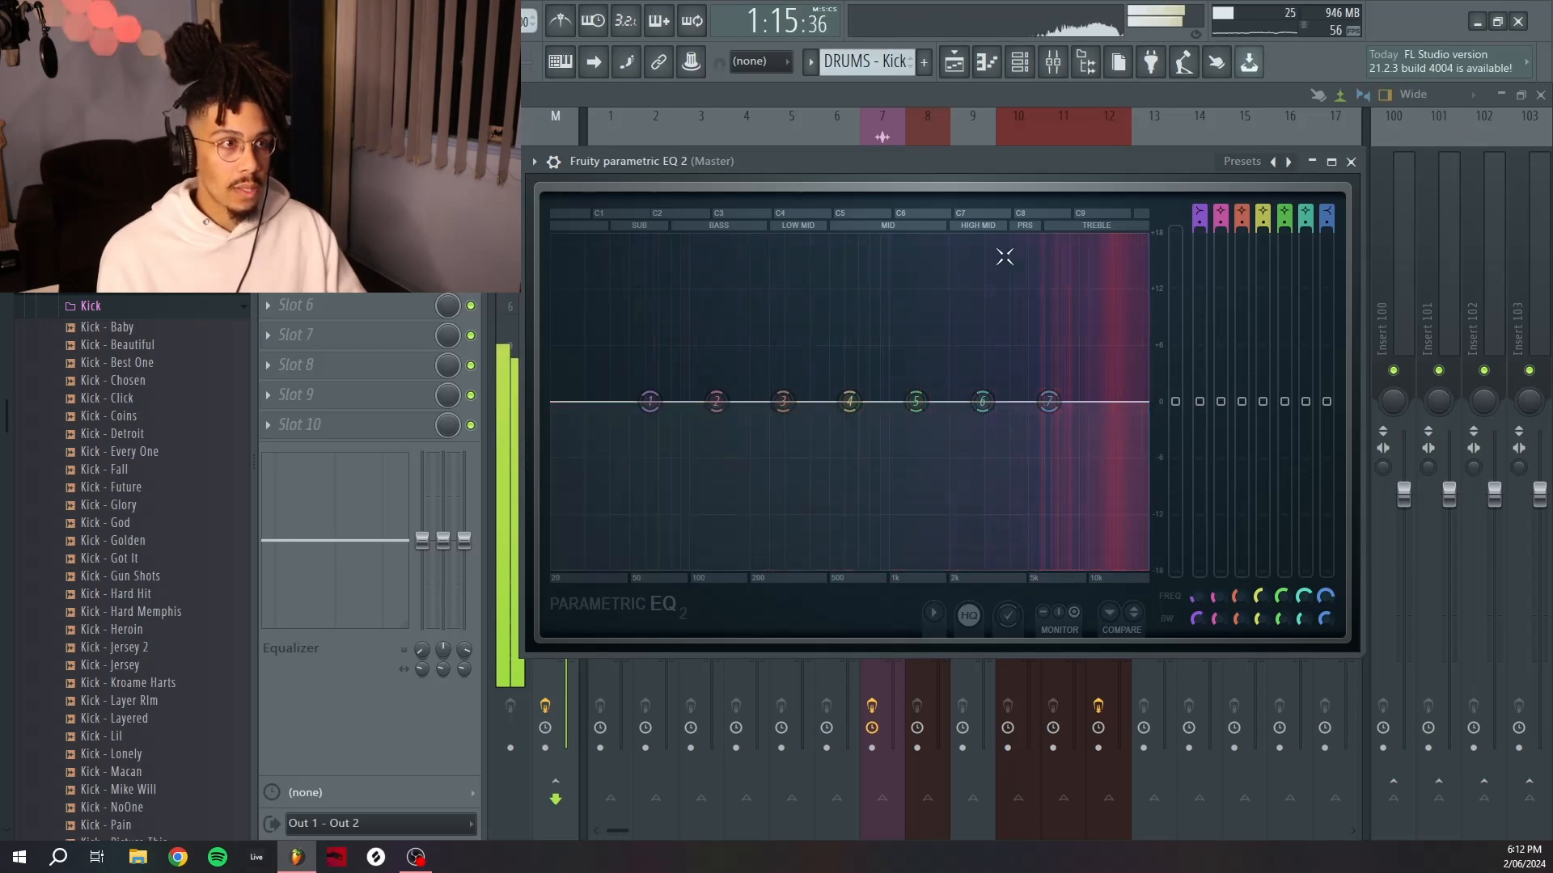
key(space)
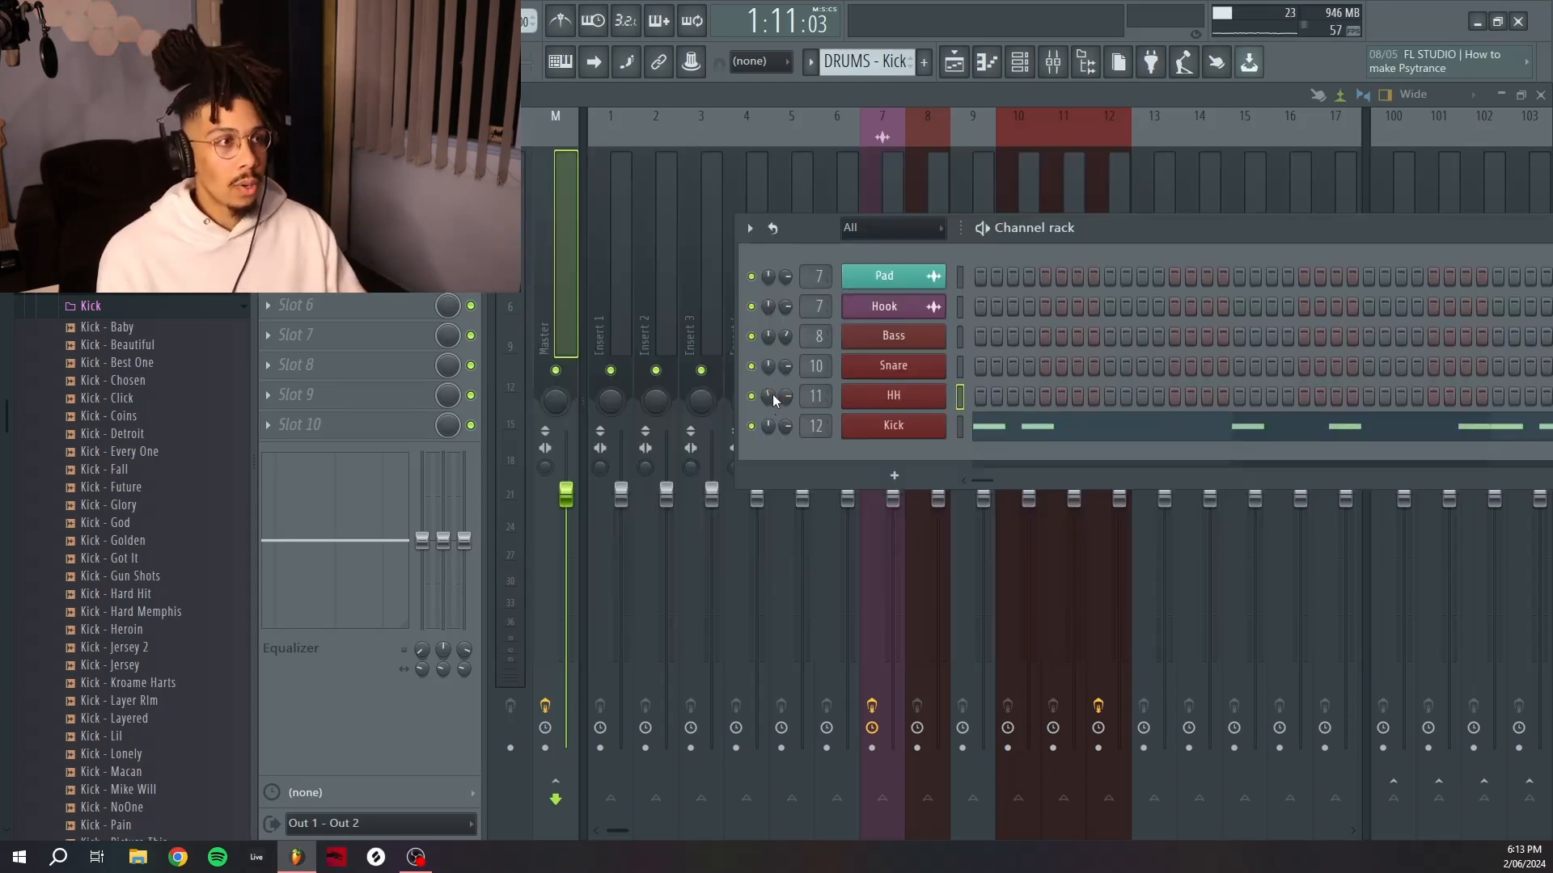
Lower the HH channel's volume in the channel rack and play the beat back.
drag(769, 398, 768, 399)
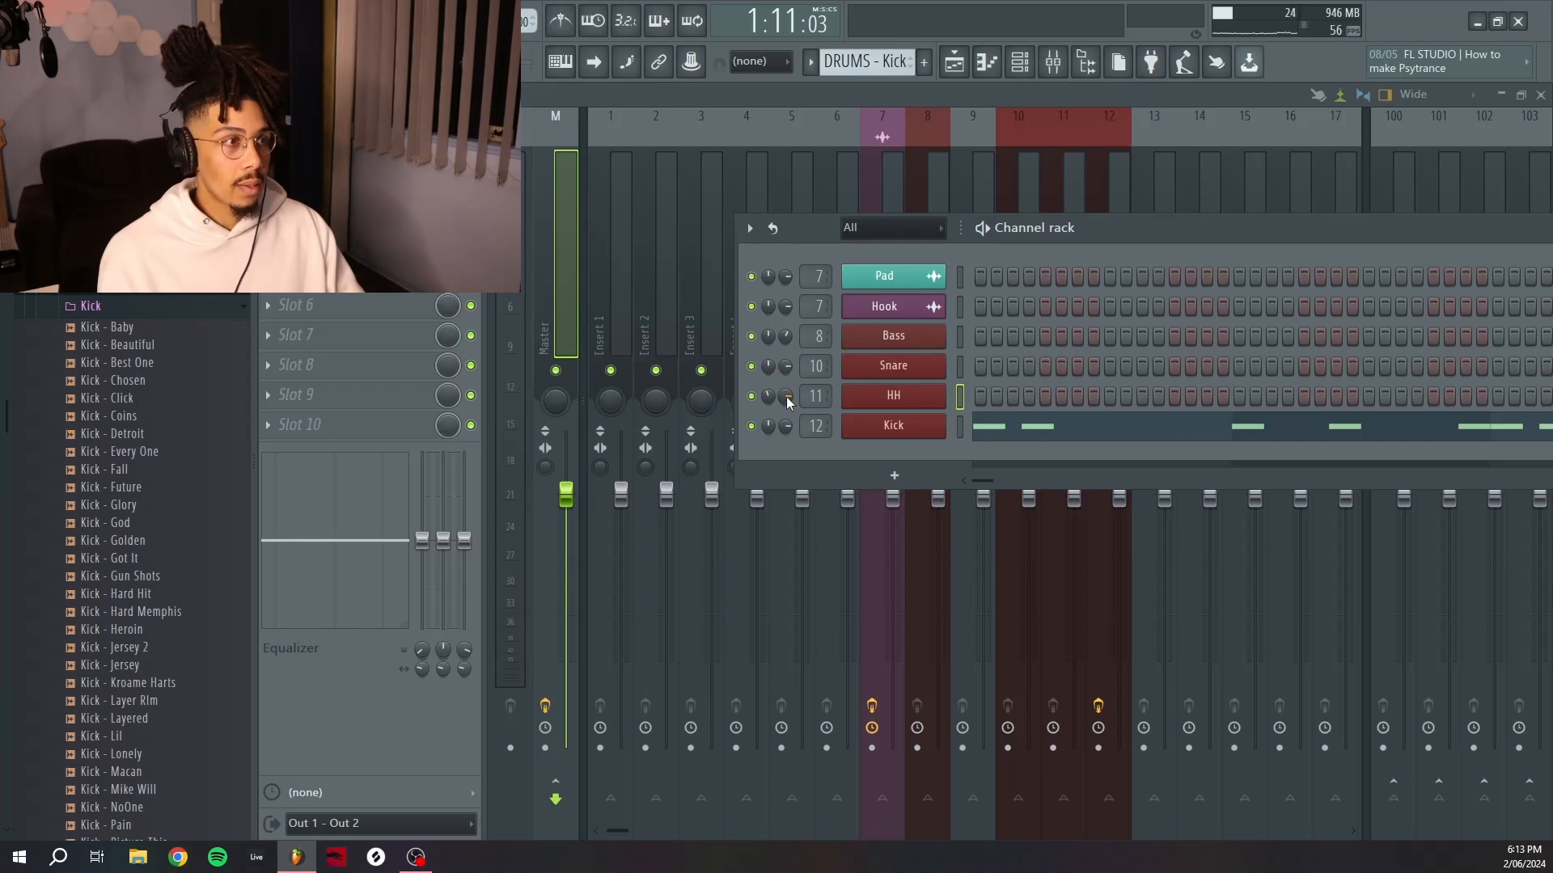
drag(788, 396, 788, 424)
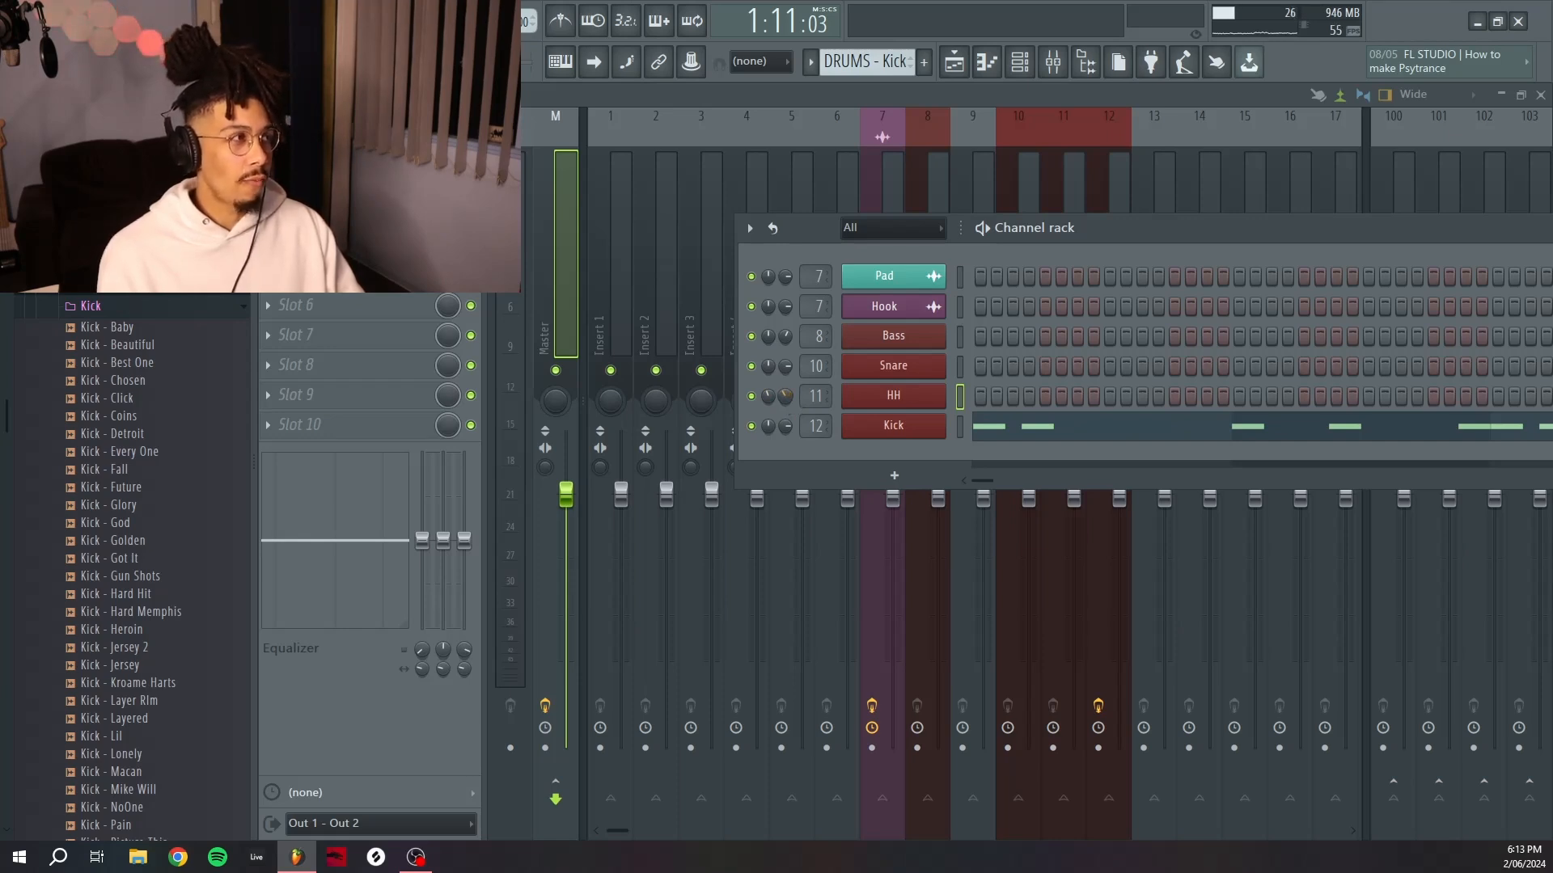
key(space)
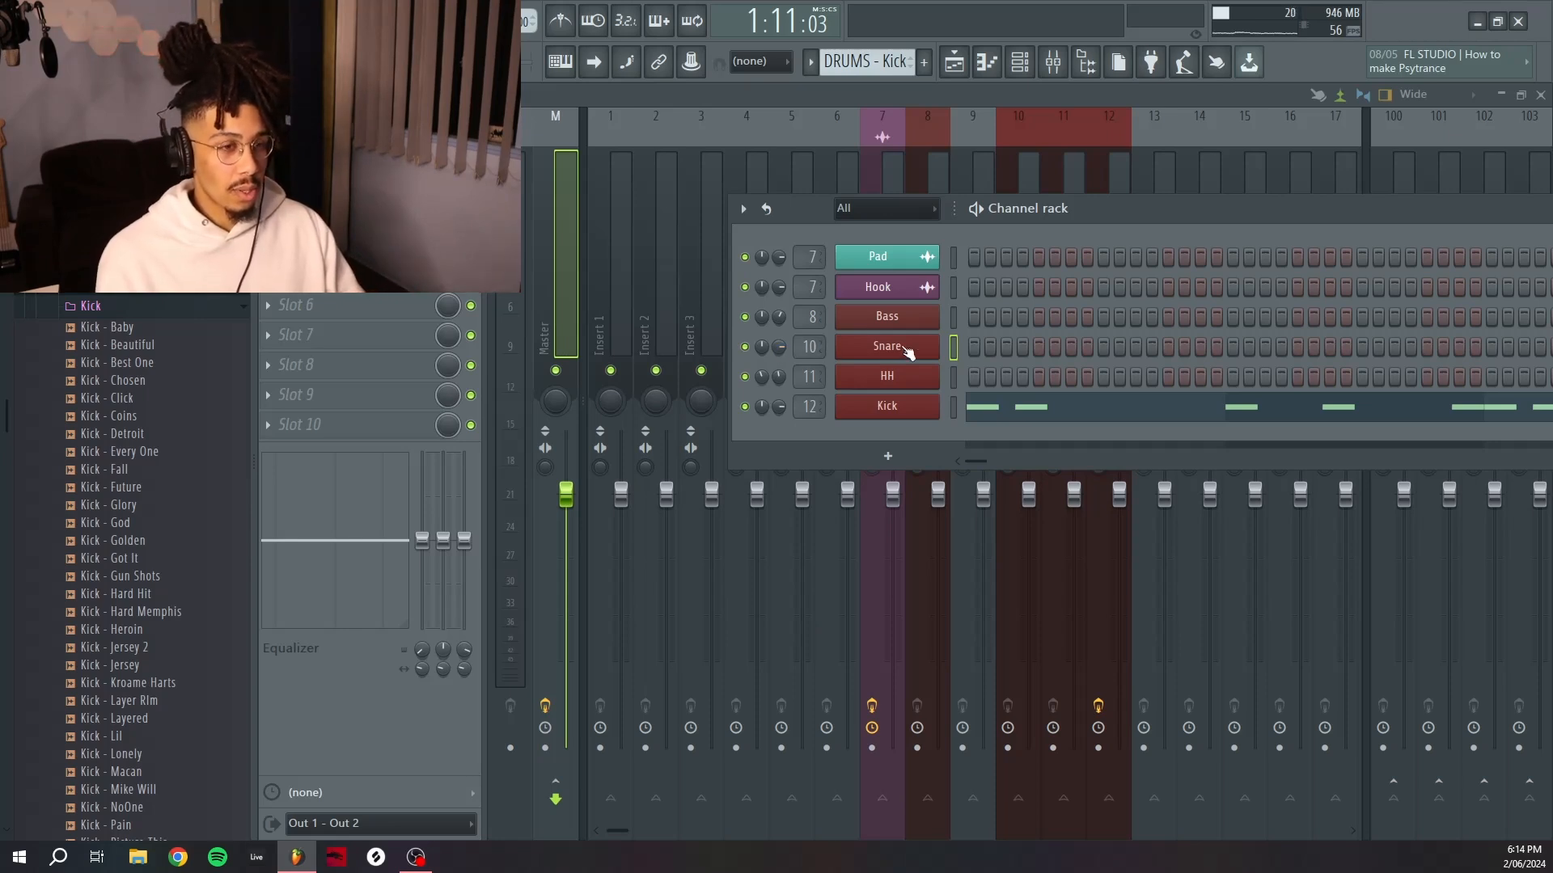
Play the beat to check the drum balance, then close the channel rack.
drag(780, 347, 780, 348)
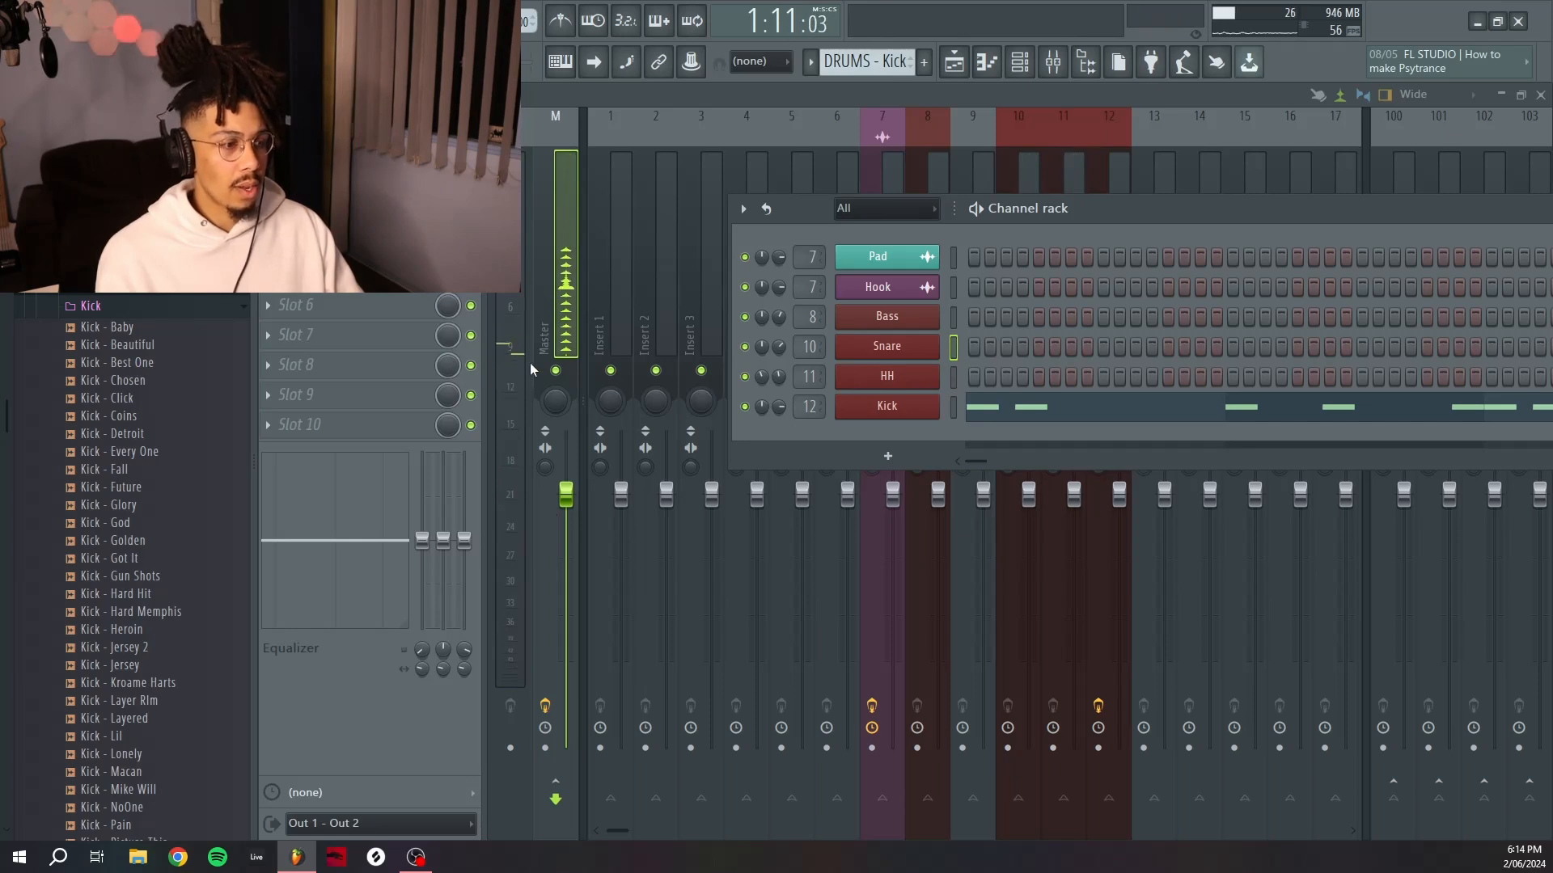
key(space)
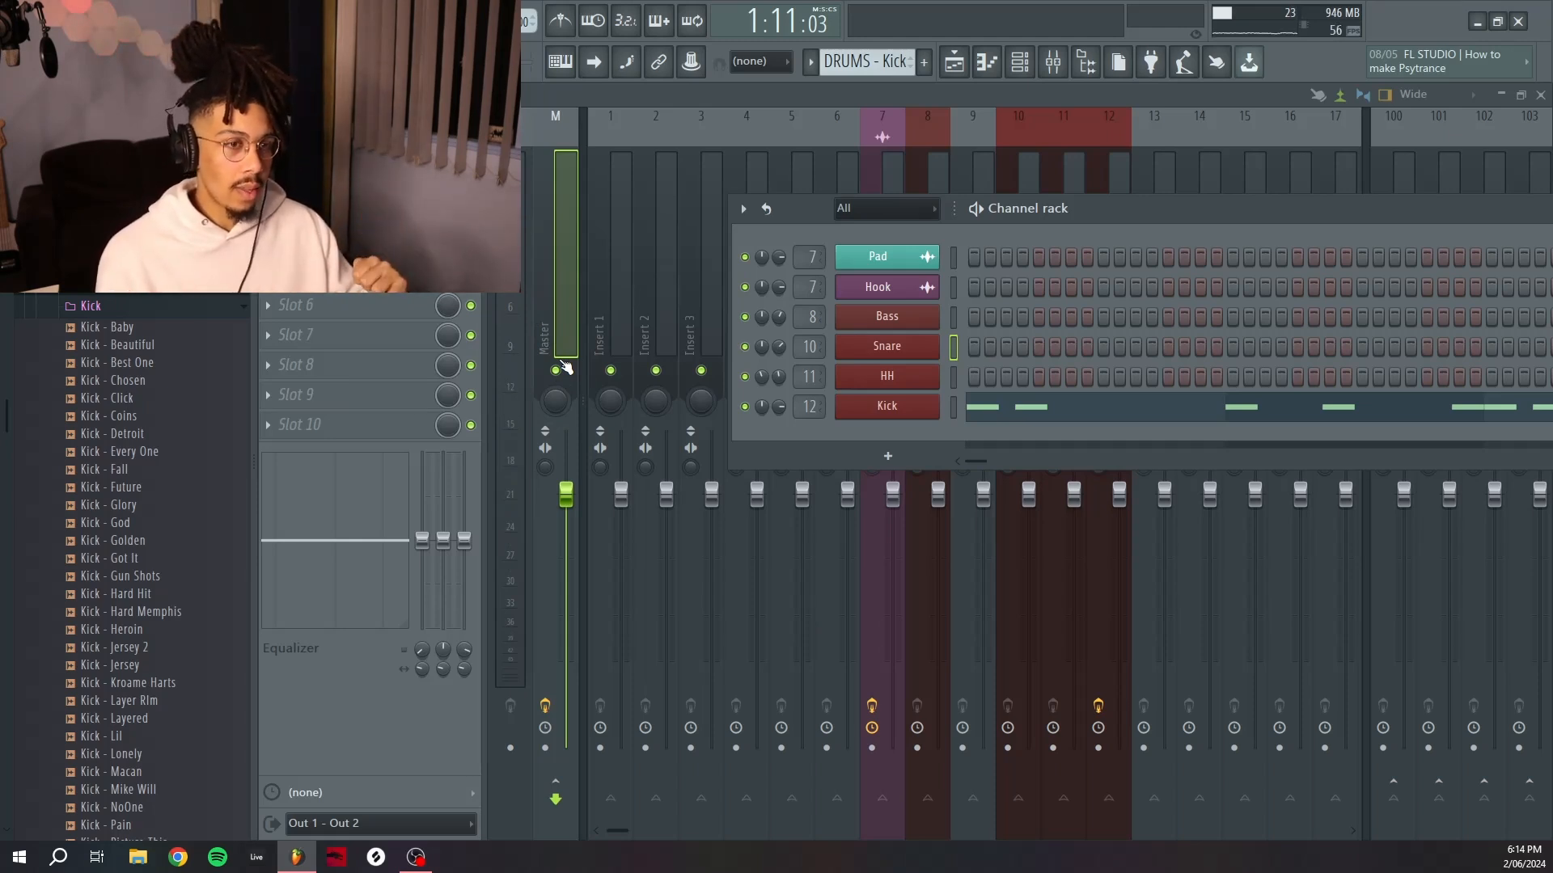
key(F6)
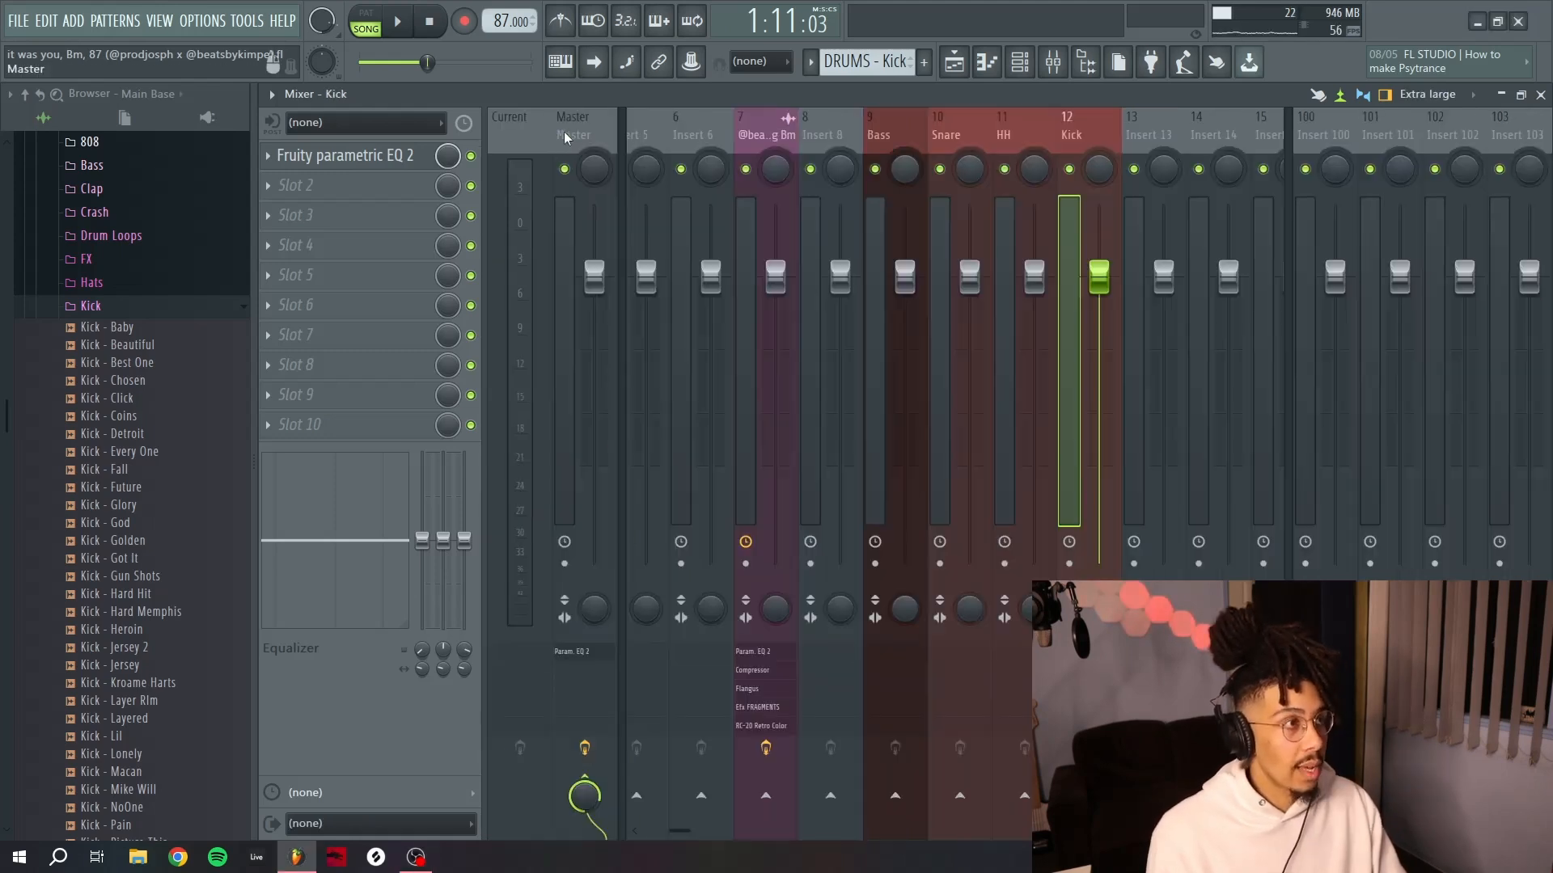
Solo the Kick insert in the mixer and play the beat to listen to it.
click(564, 133)
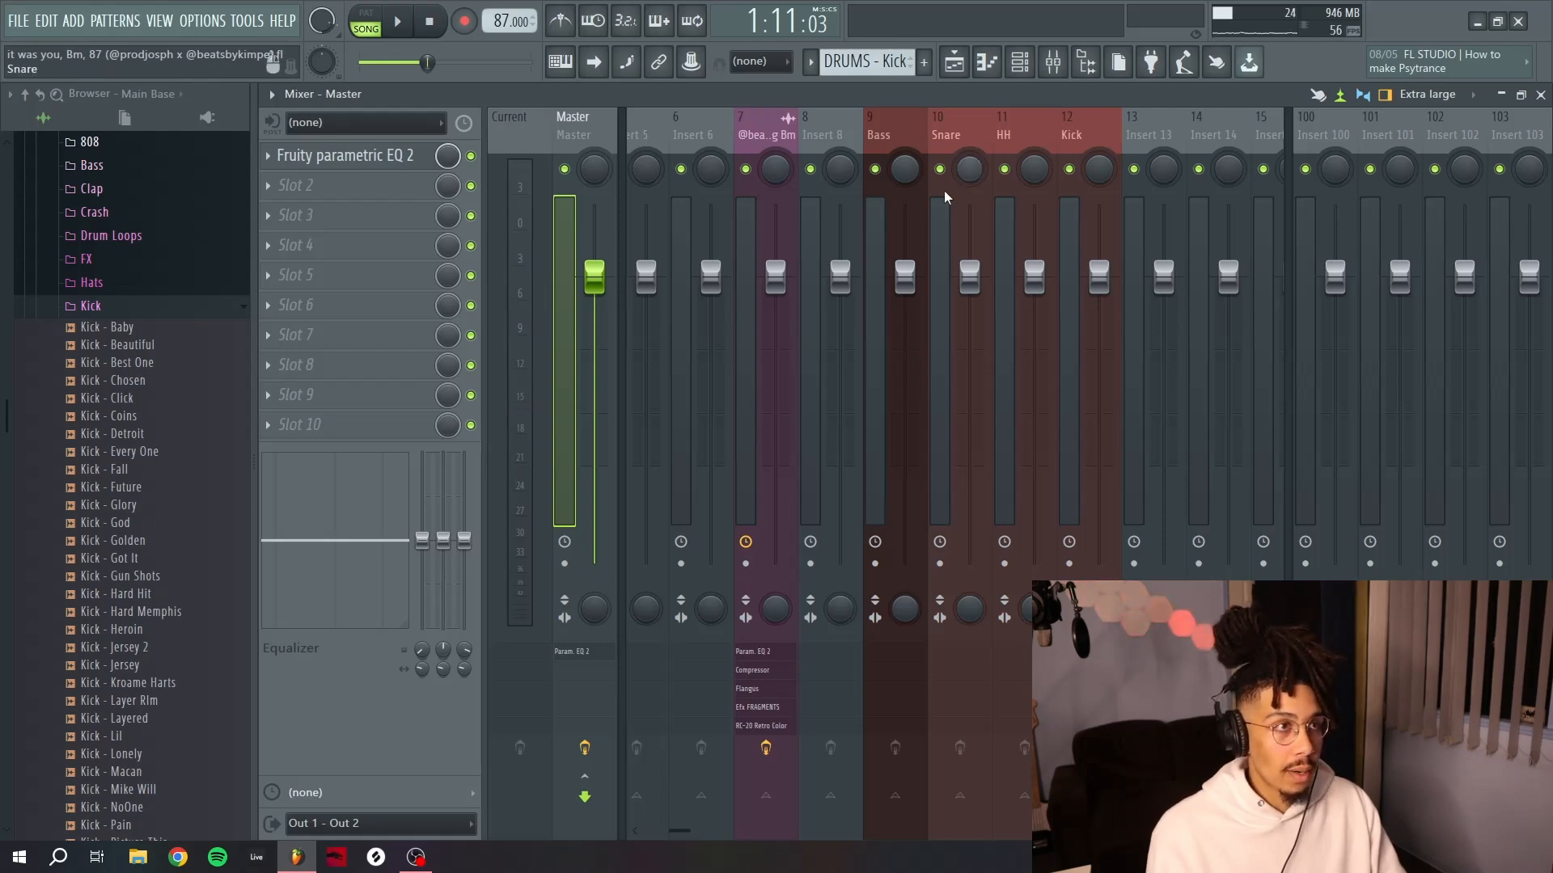
right_click(1071, 170)
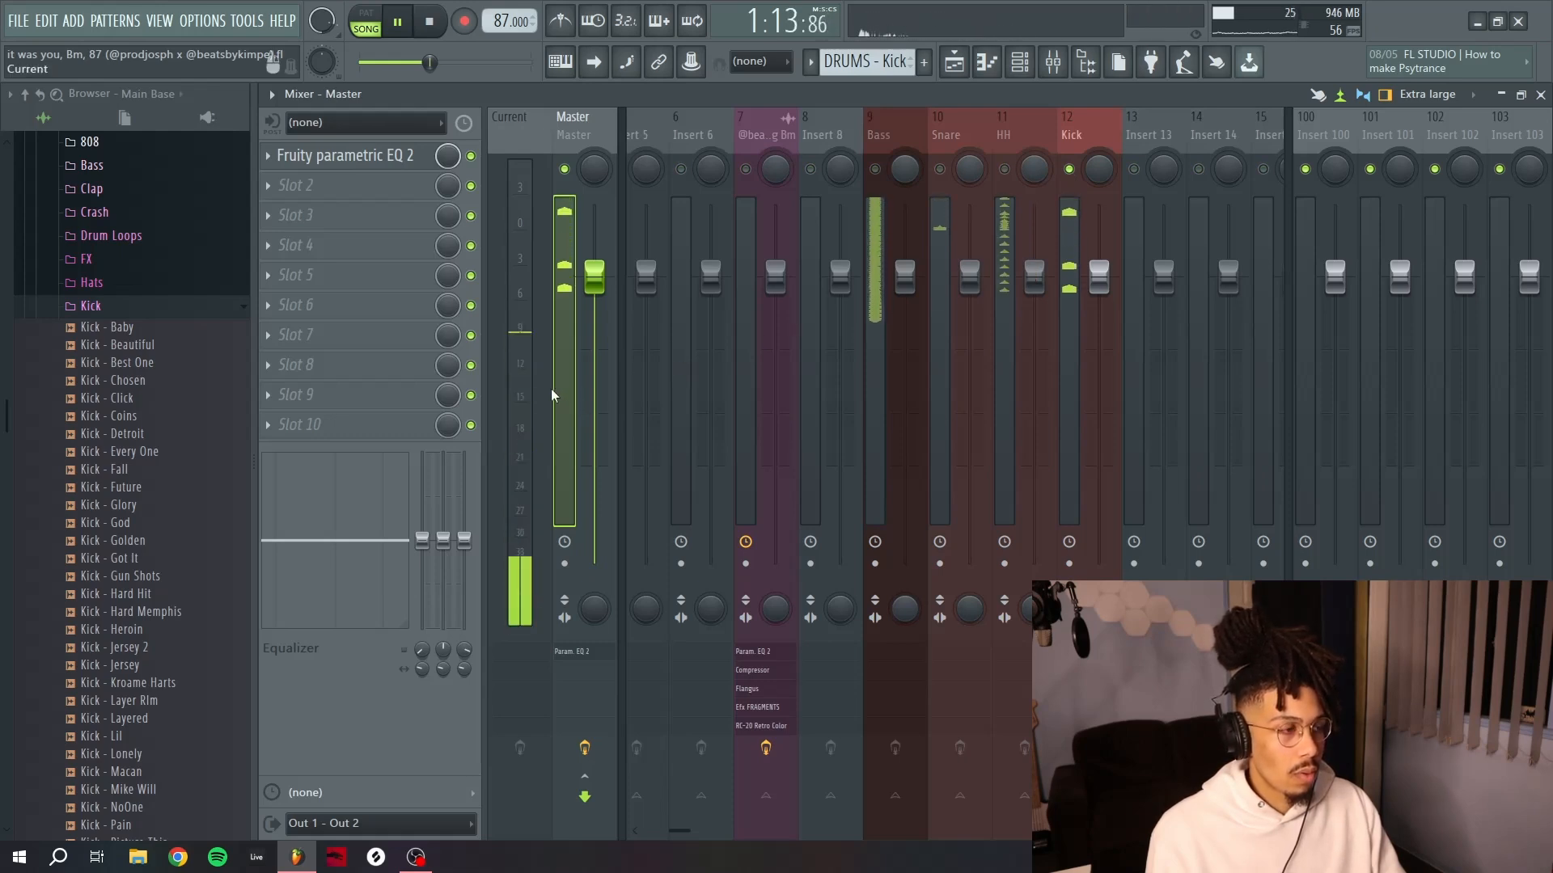
key(space)
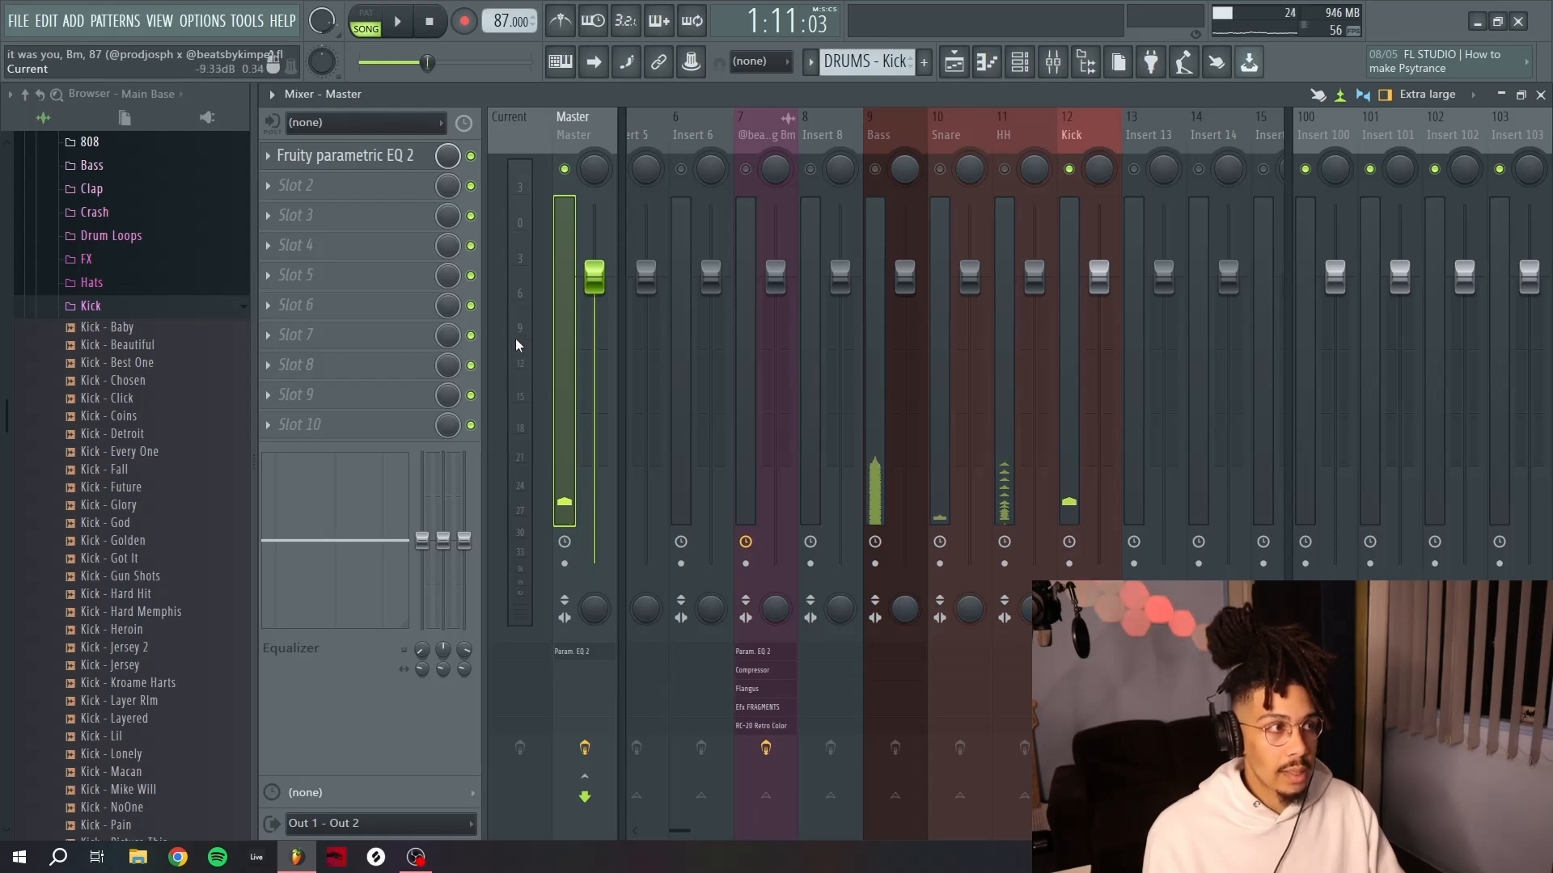
key(space)
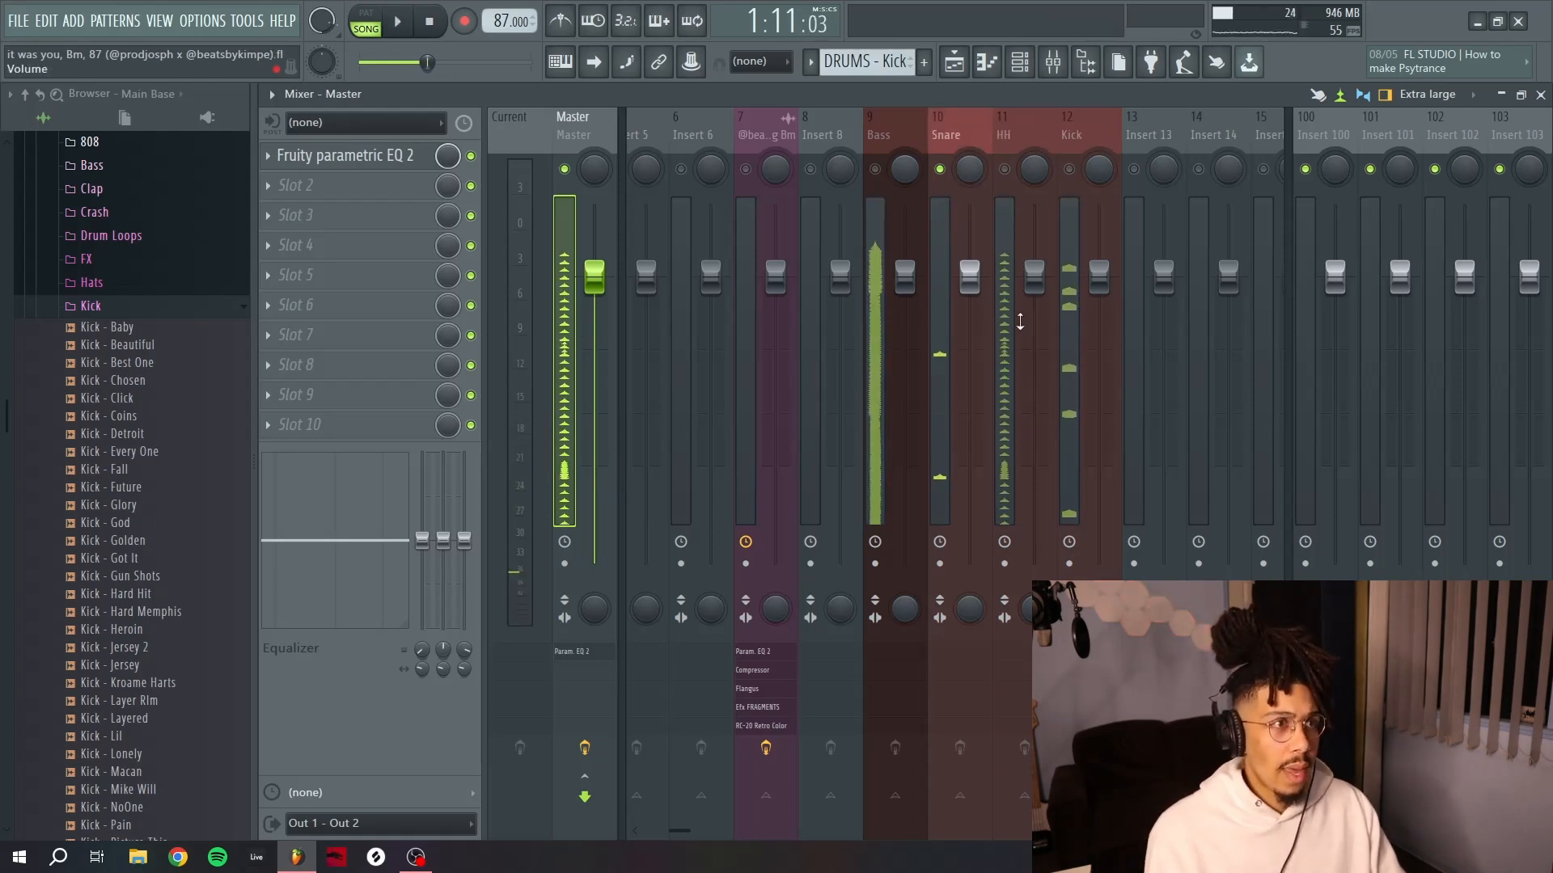
key(space)
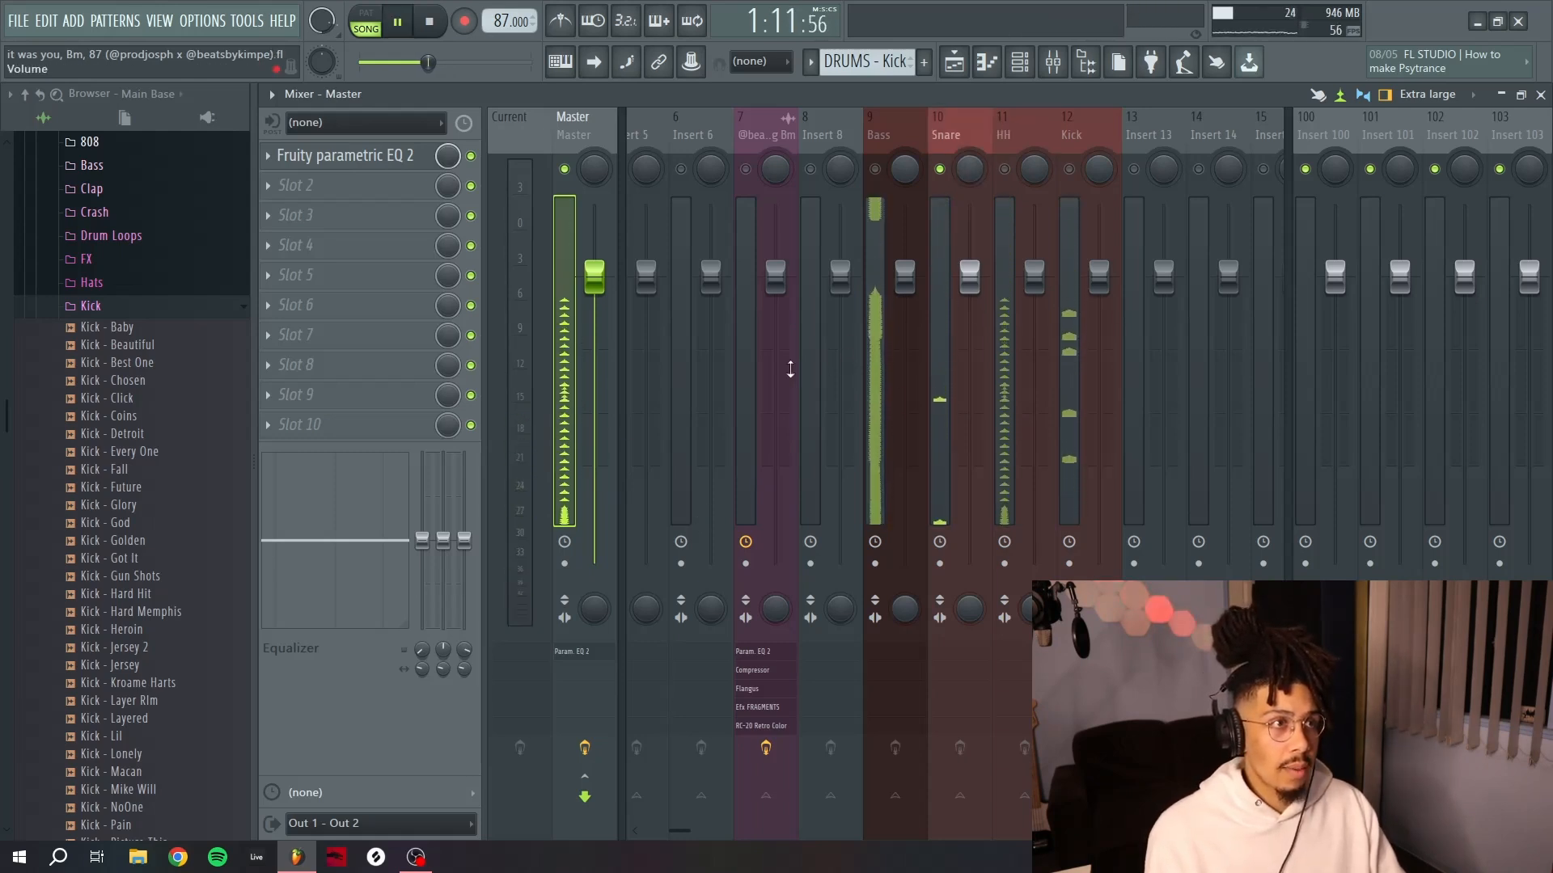
key(space)
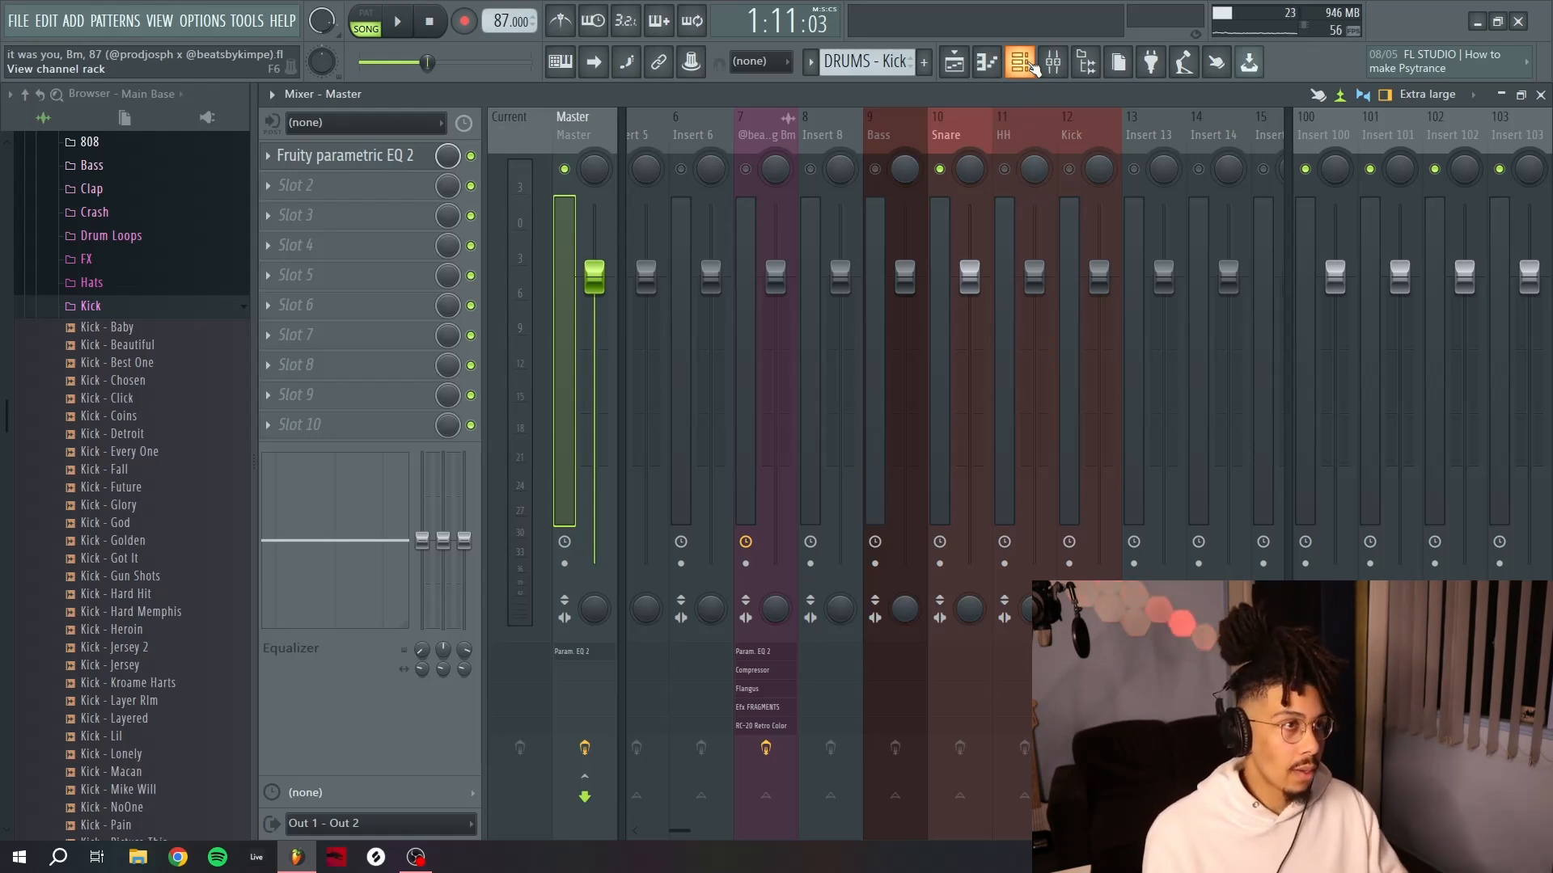
Toggle the HH and Kick inserts' mute switches, play the mix, and select the Snare insert.
click(1006, 170)
click(1069, 169)
key(space)
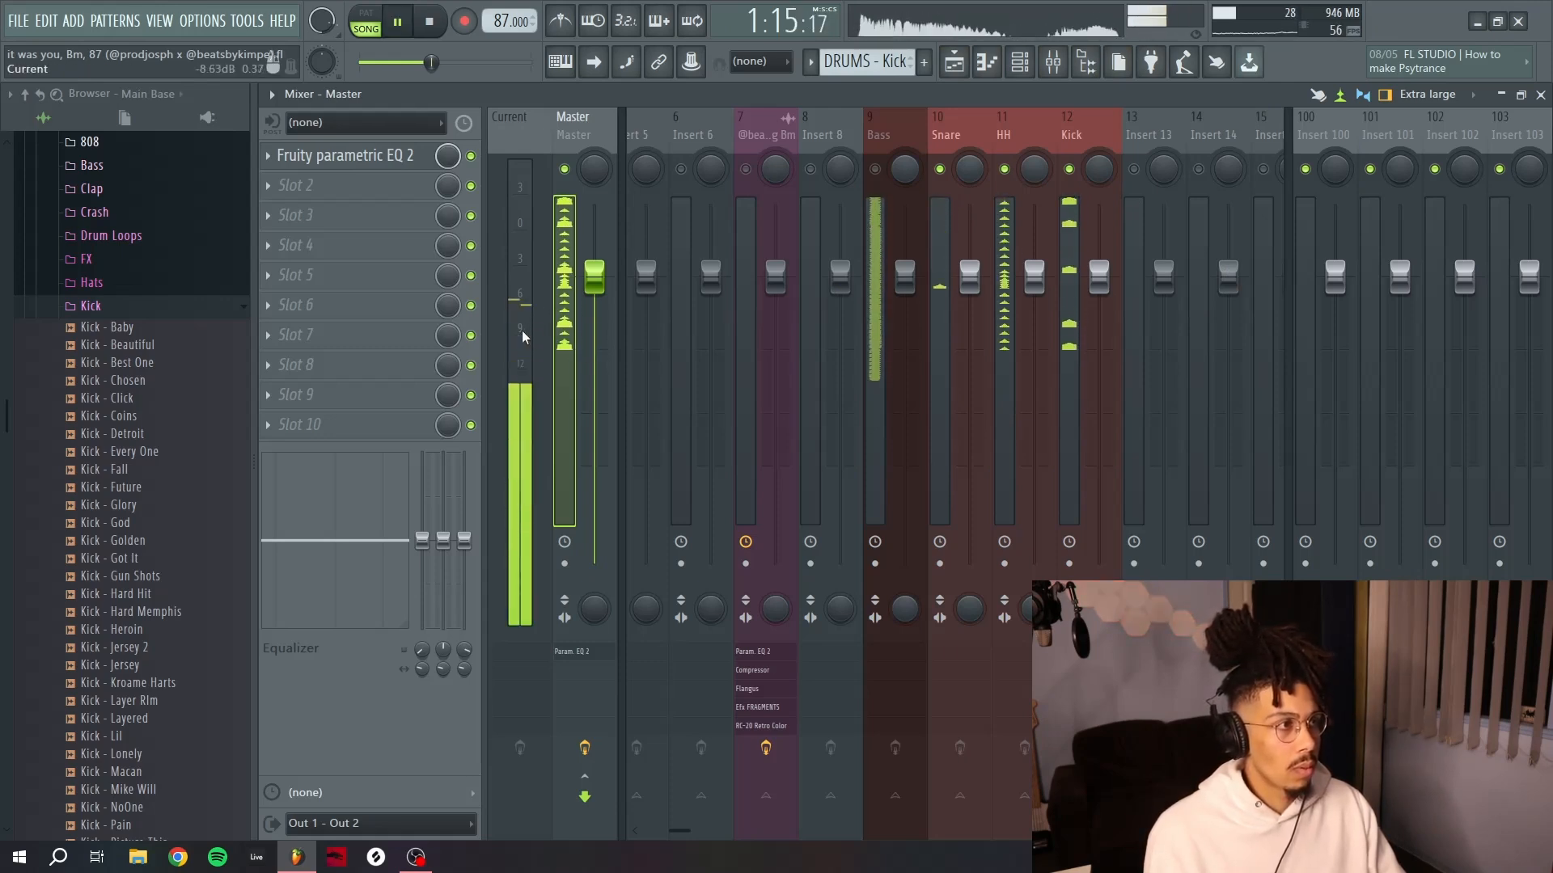
click(945, 137)
key(space)
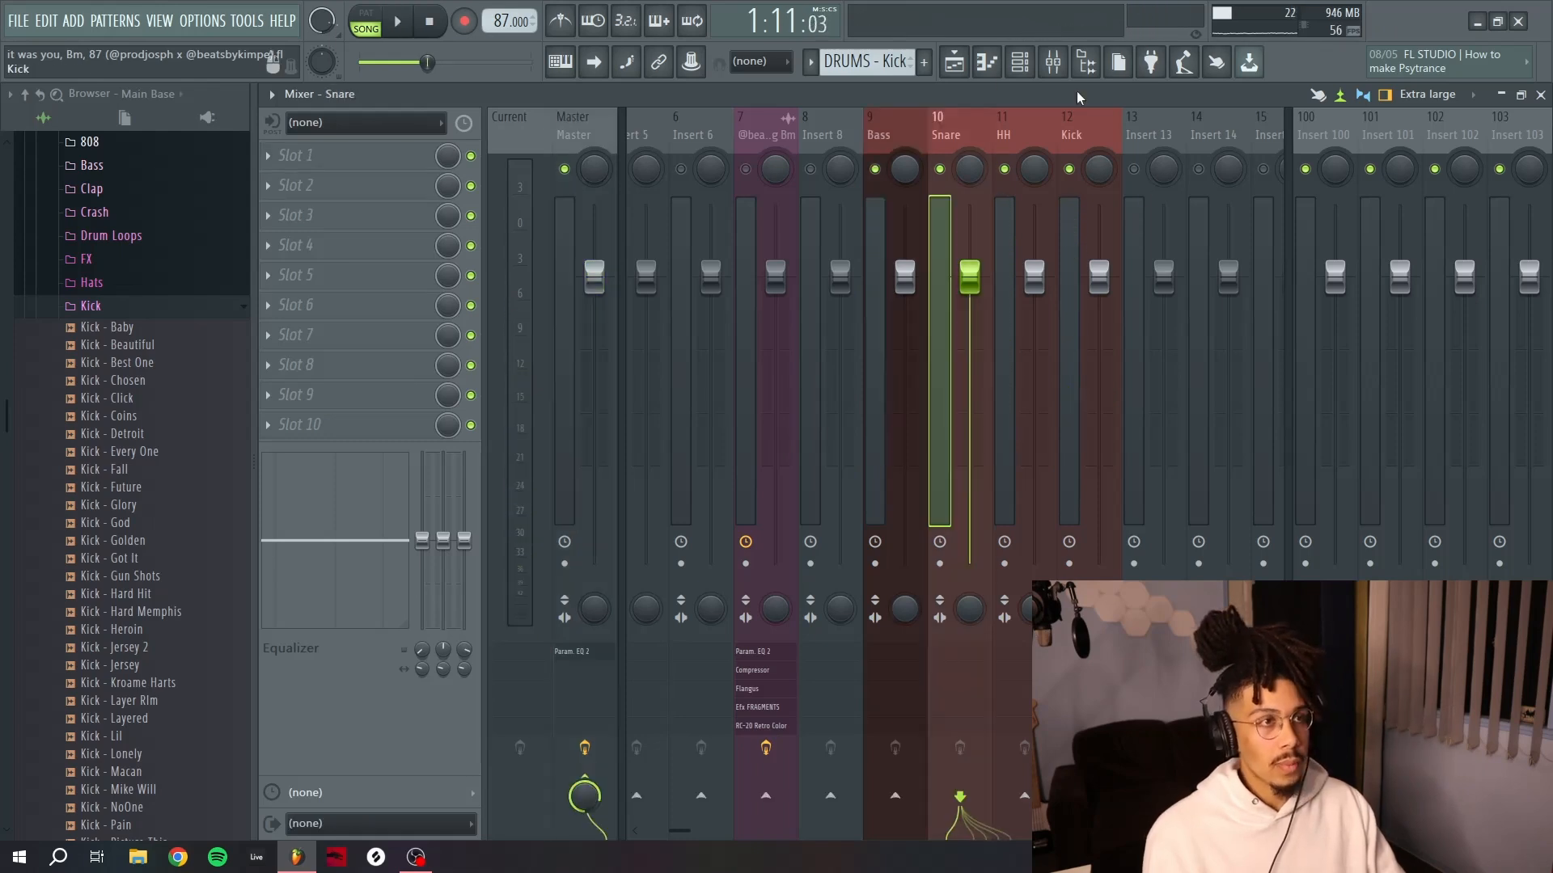
Select the Snare, HH and Kick inserts and route them only to the DRUMBUS insert.
ctrl+click(1032, 130)
ctrl+click(1080, 124)
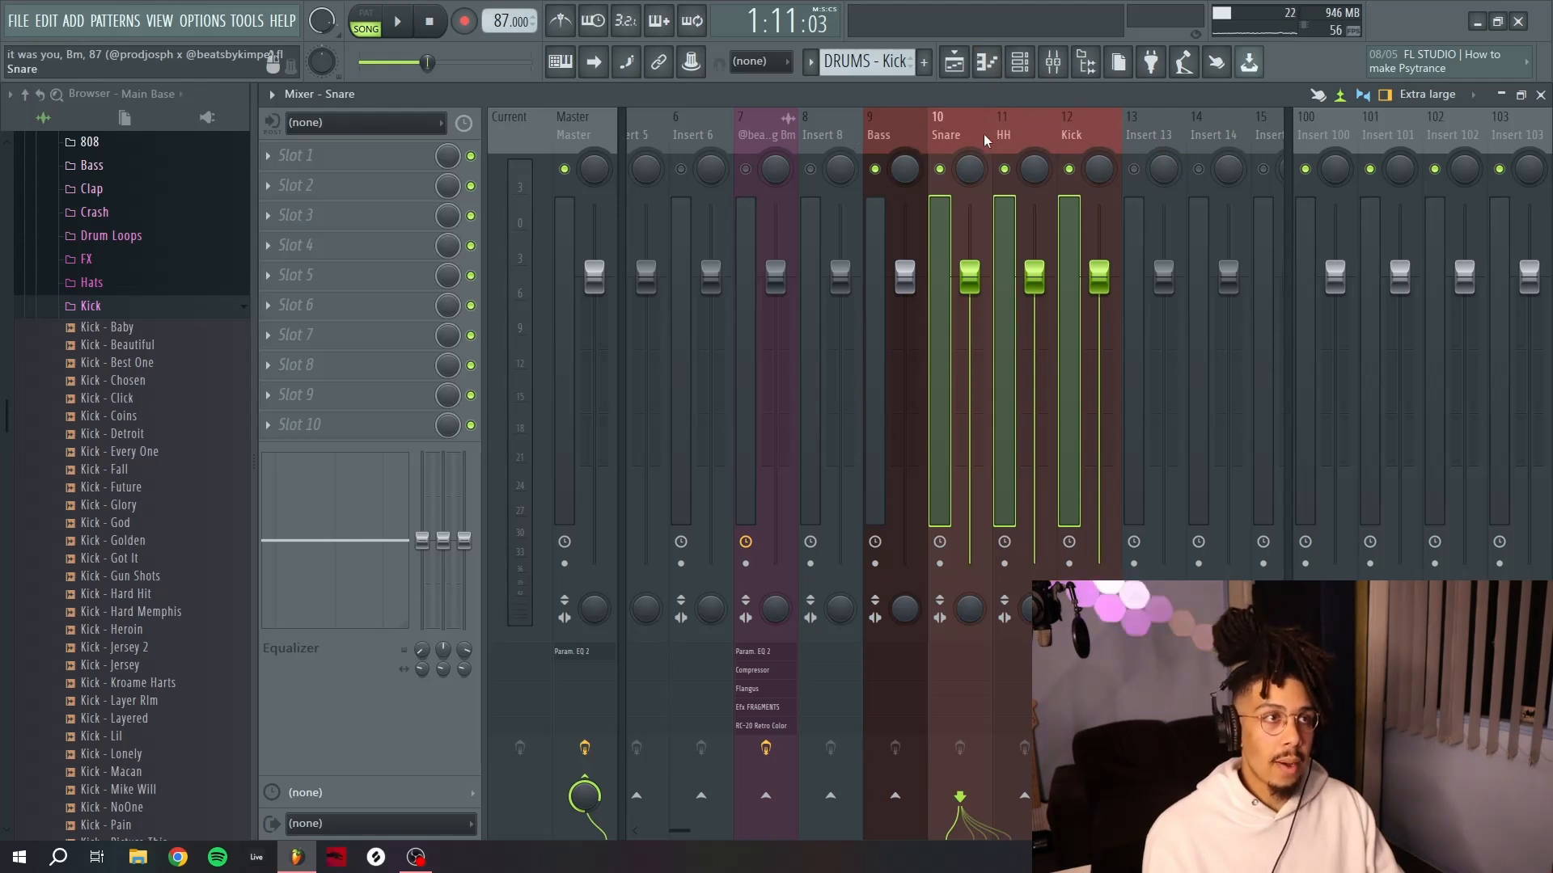
click(1069, 136)
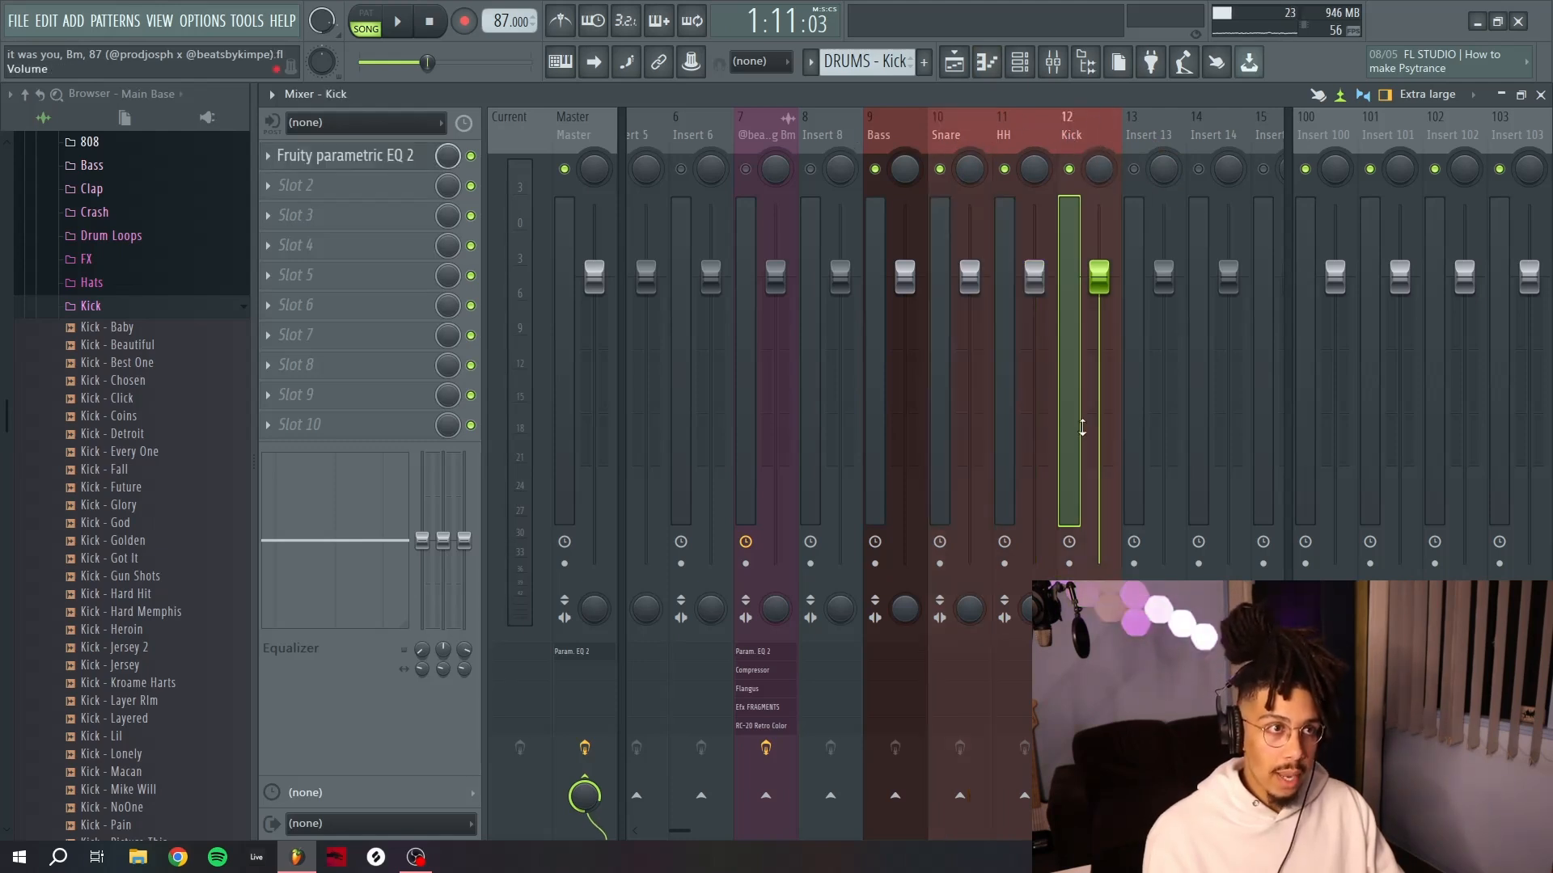
ctrl+click(1031, 128)
ctrl+click(961, 127)
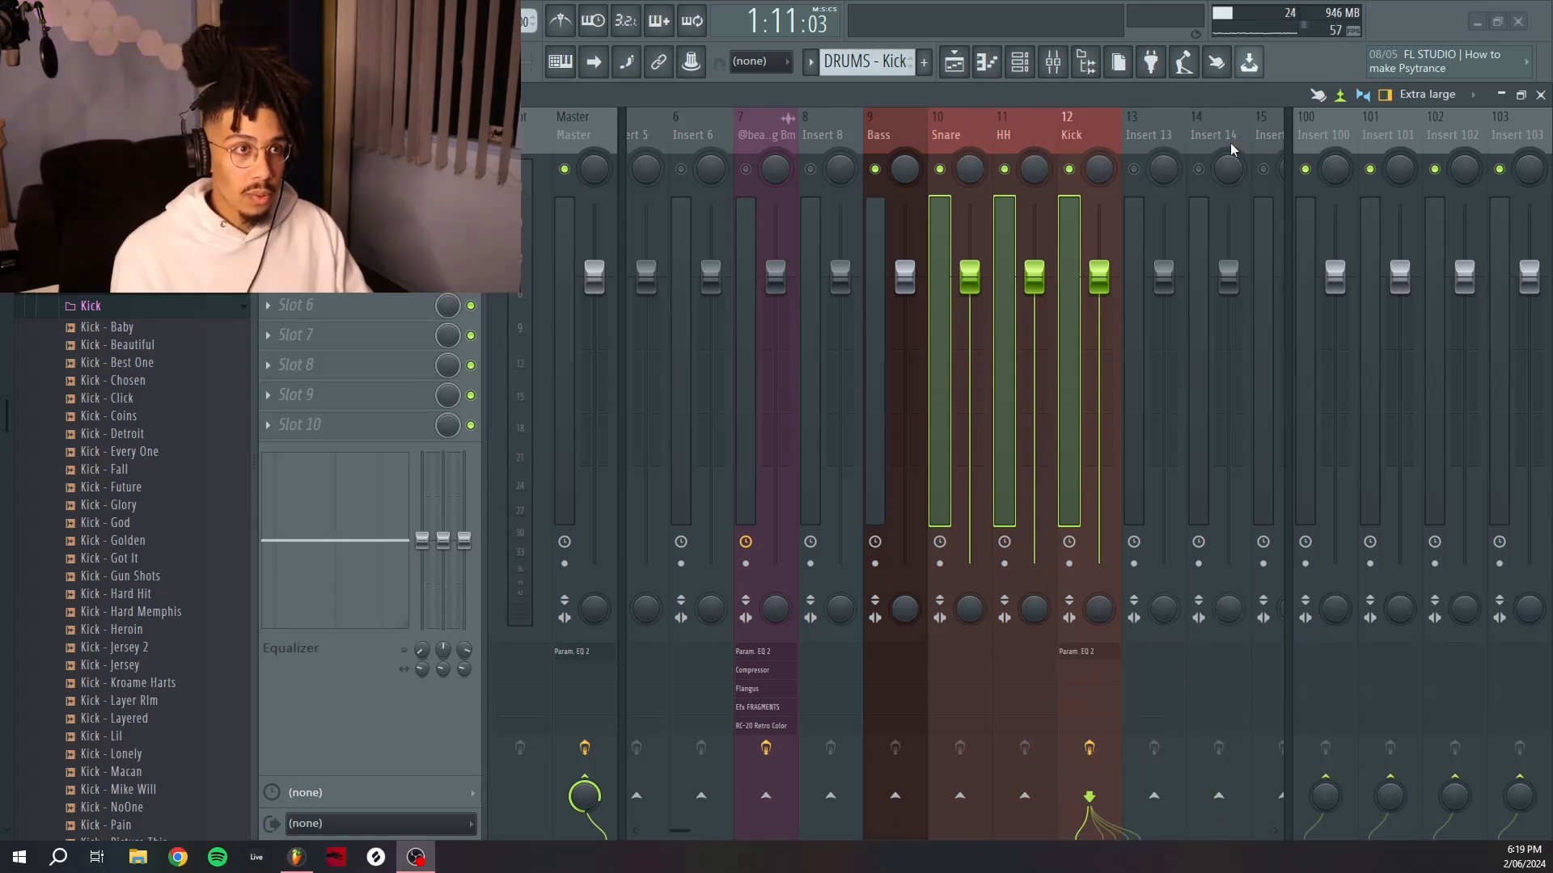
right_click(1220, 798)
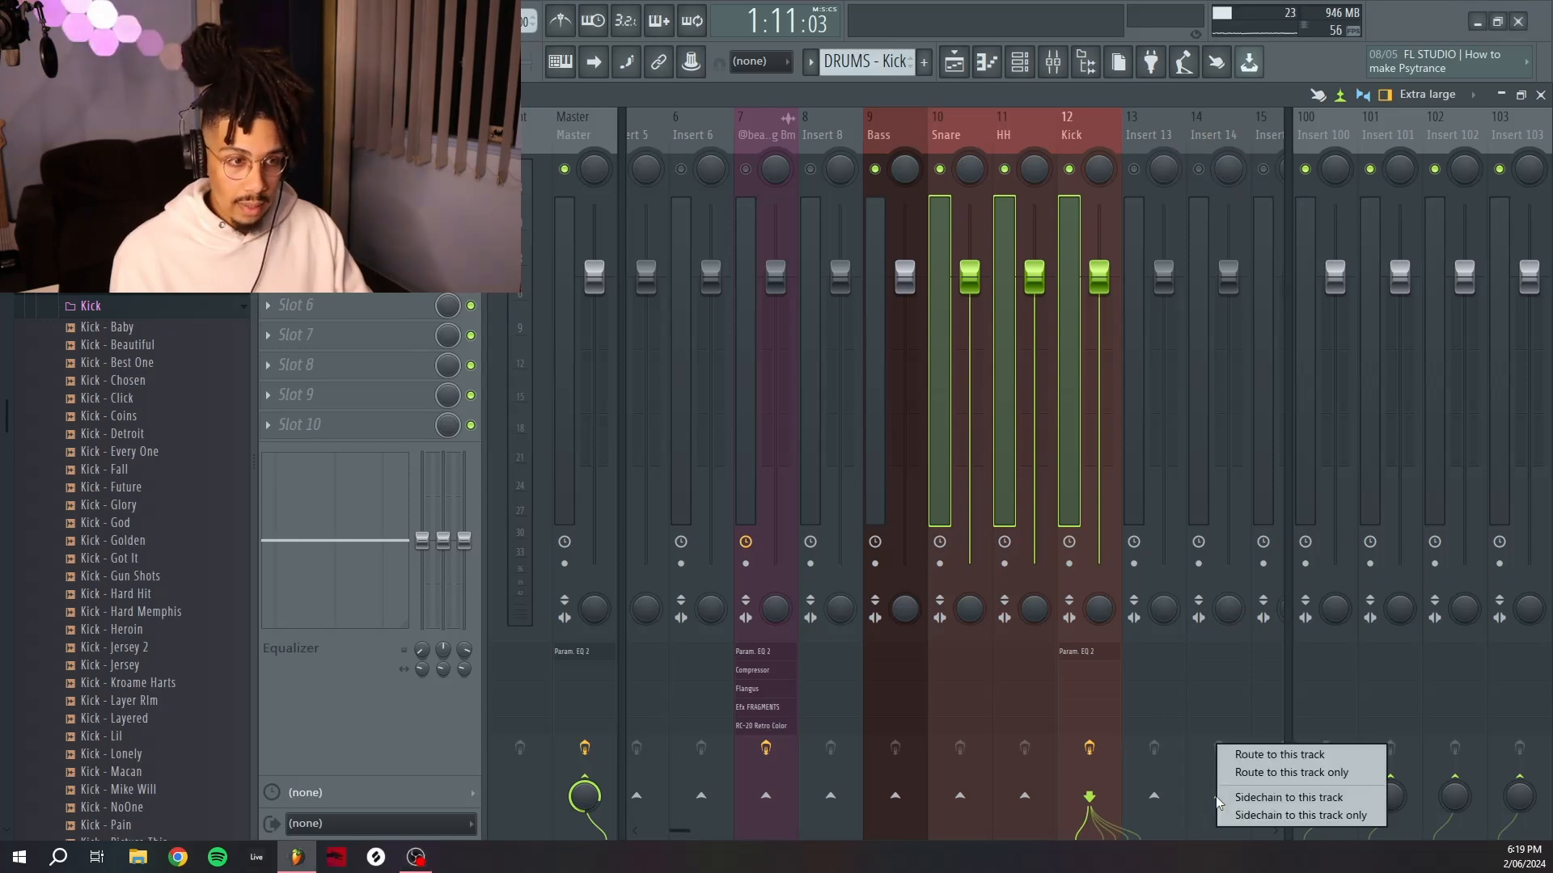
click(1288, 776)
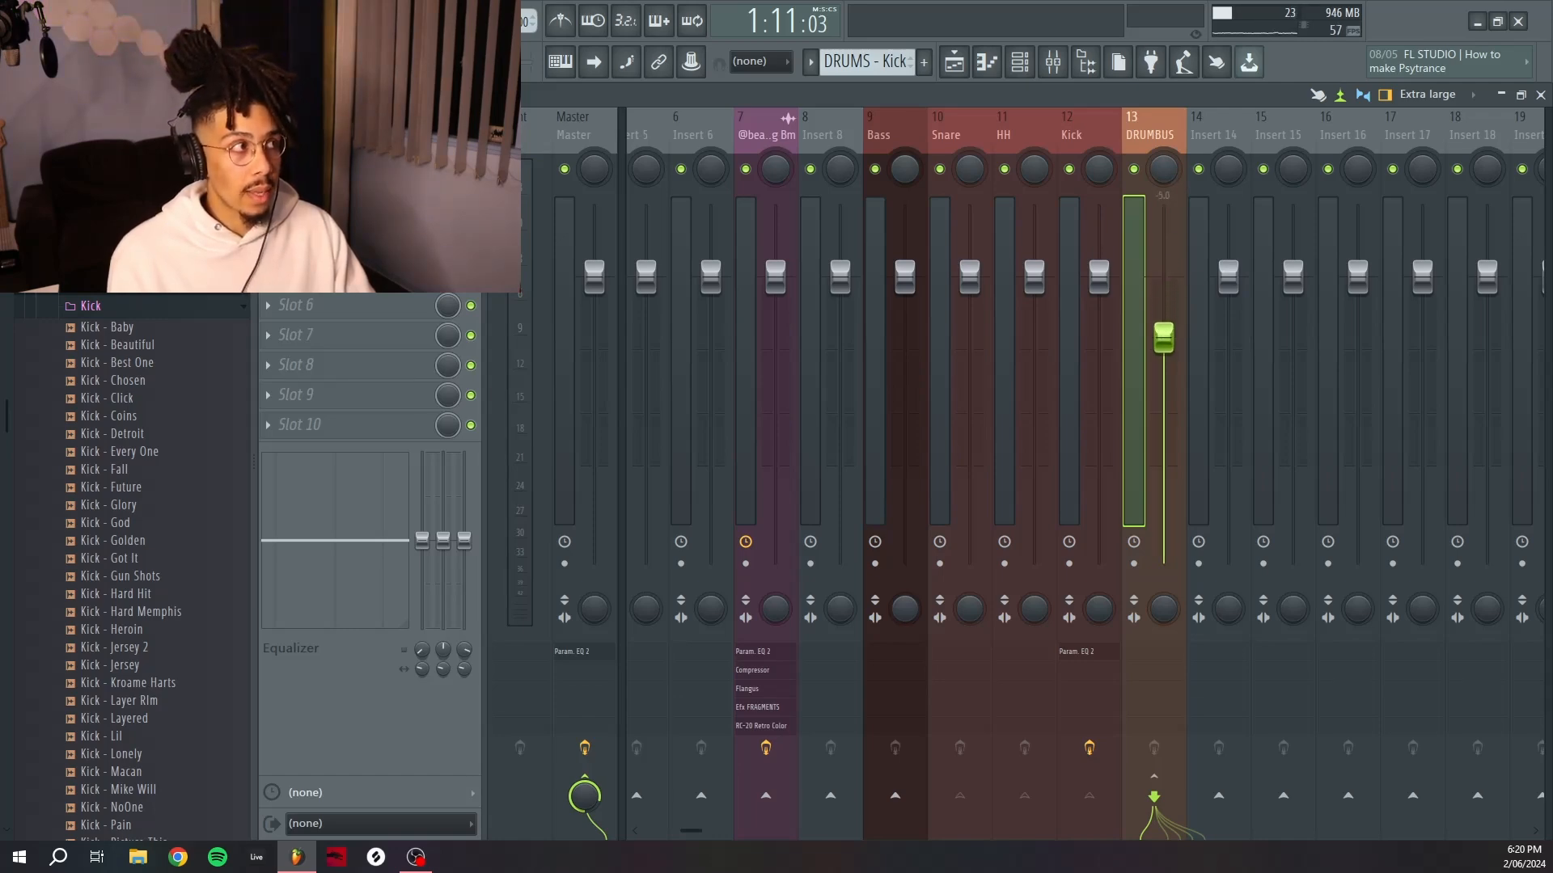
Add a Fruity Compressor to the DRUMBUS insert and load its Drums preset.
click(279, 305)
click(562, 435)
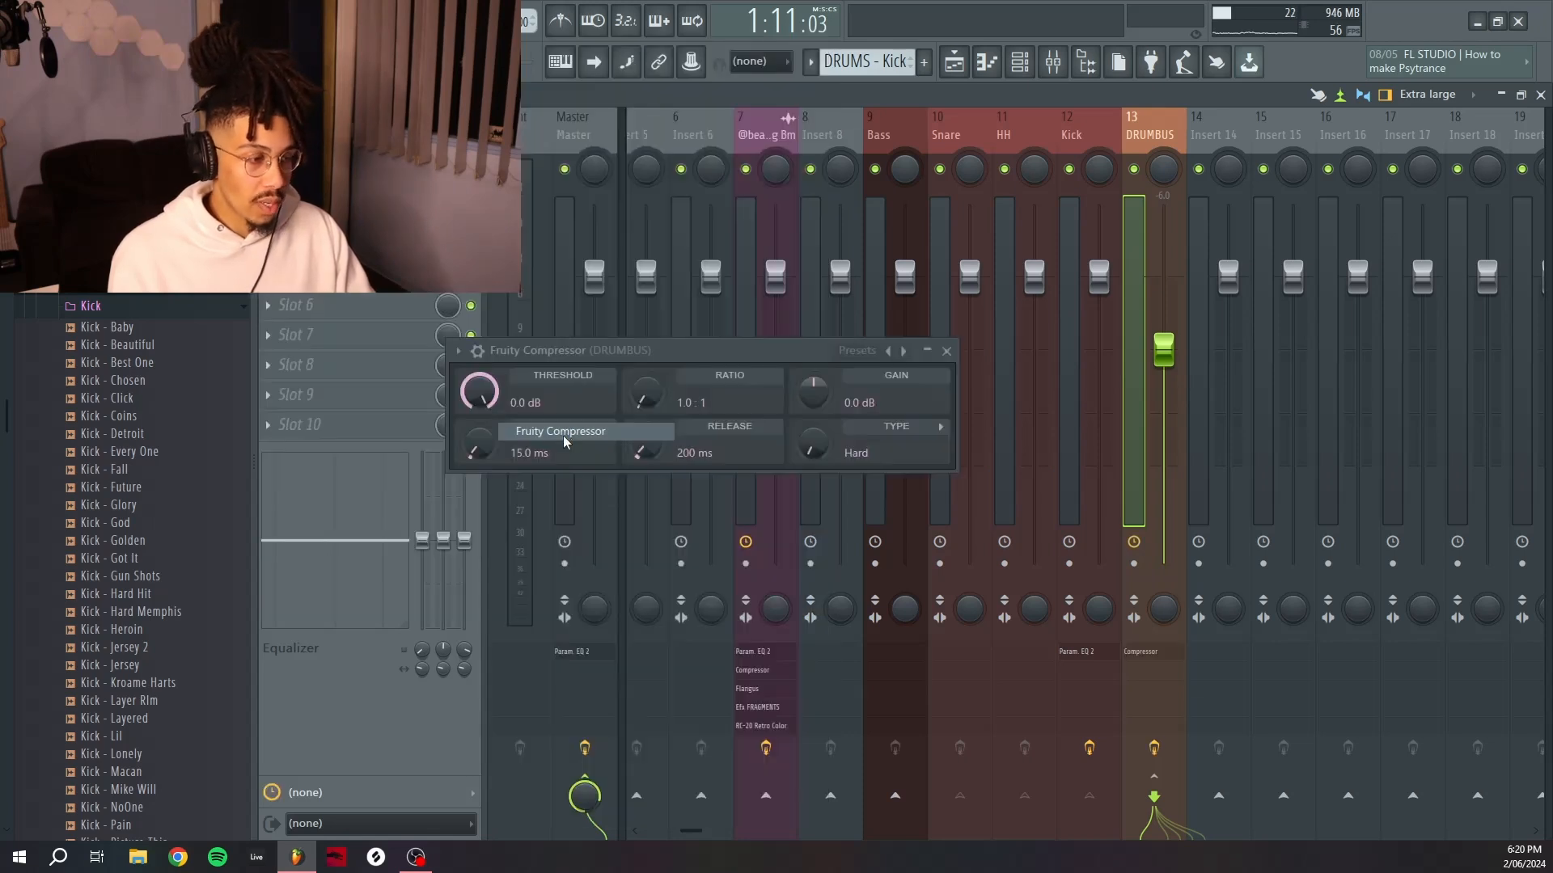
drag(712, 351, 888, 364)
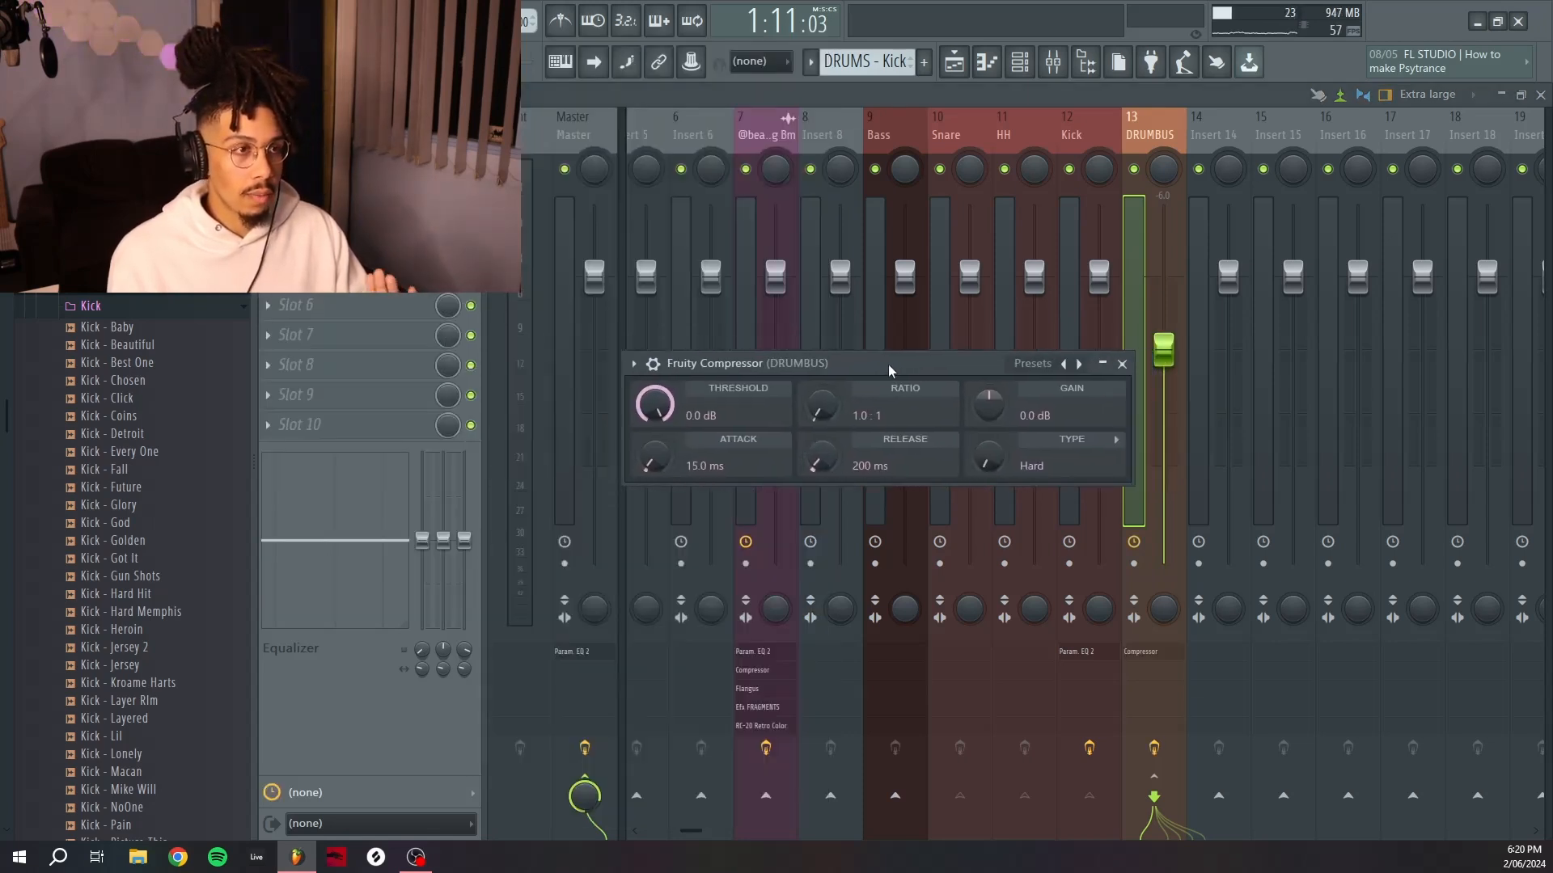
click(1031, 365)
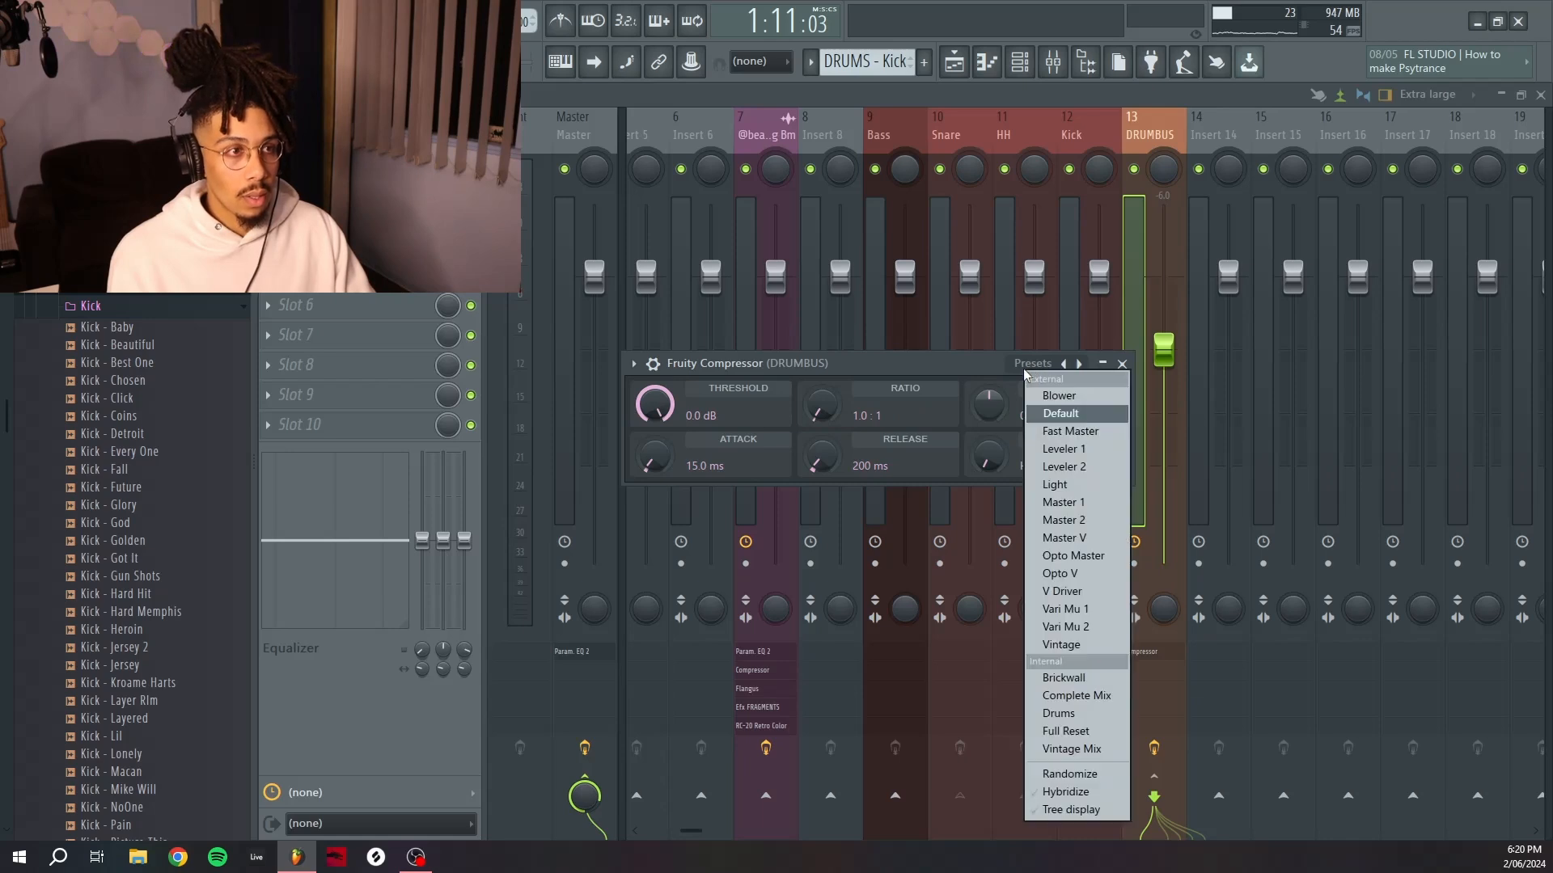
click(1060, 713)
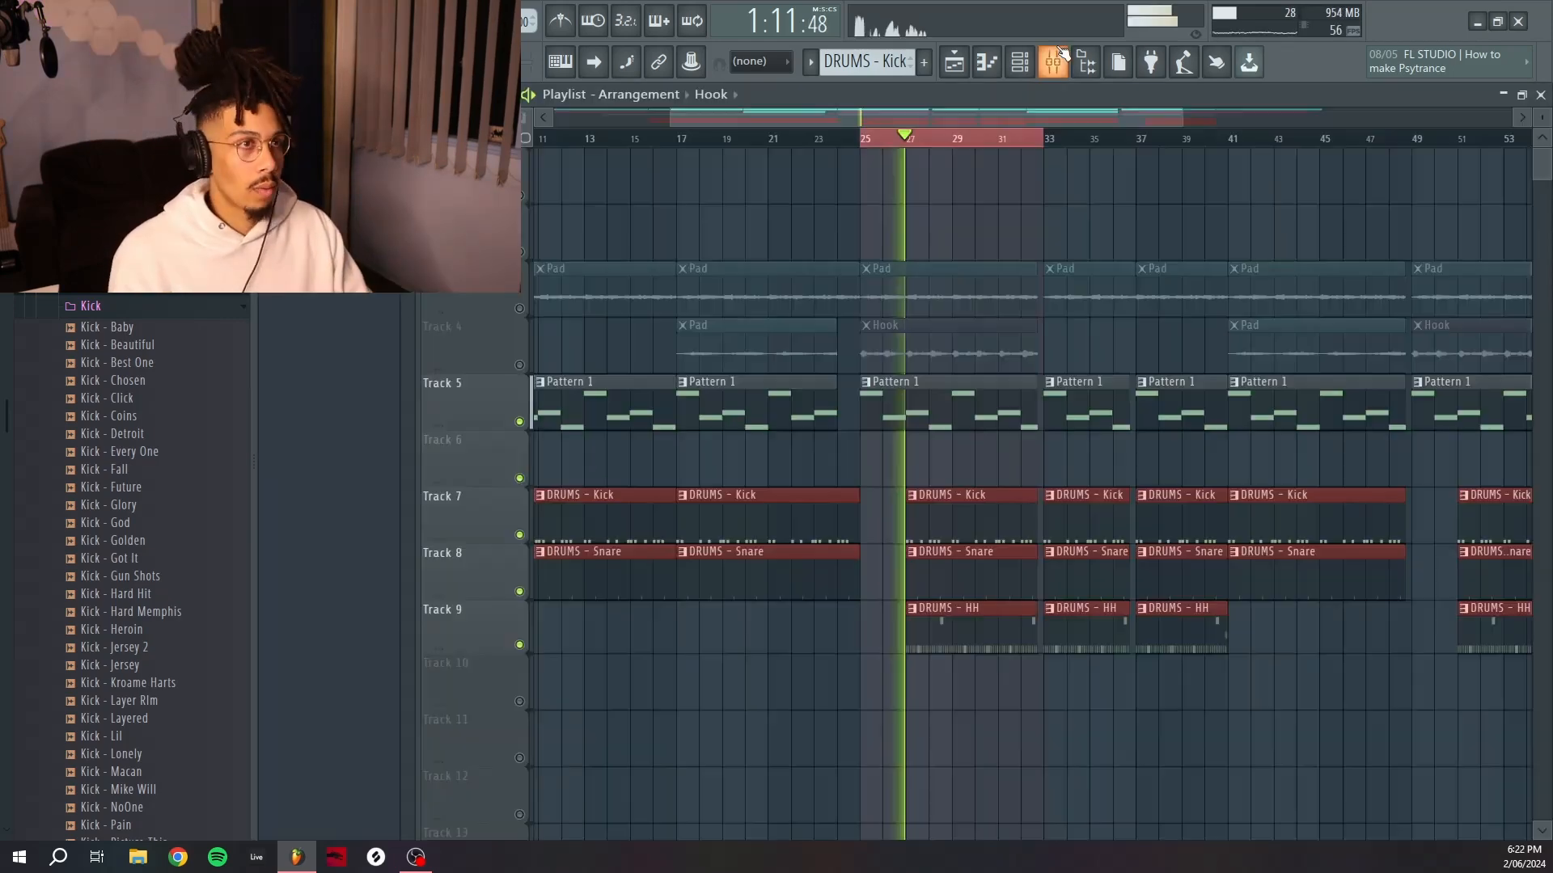
Play the beat to listen to the compressed drum bus.
key(F6)
key(space)
key(F9)
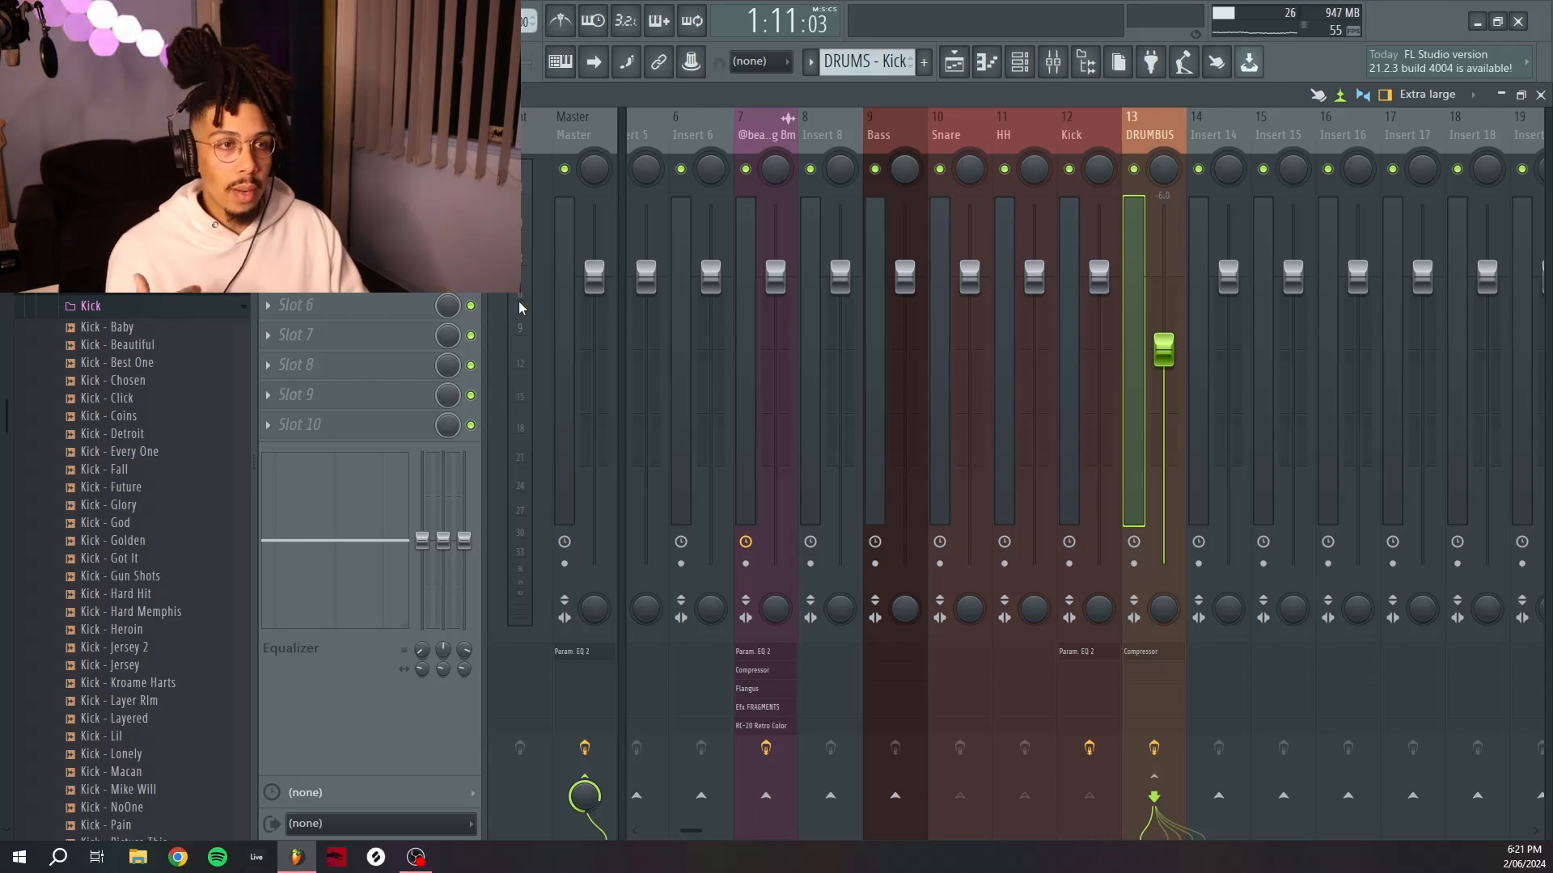
click(860, 178)
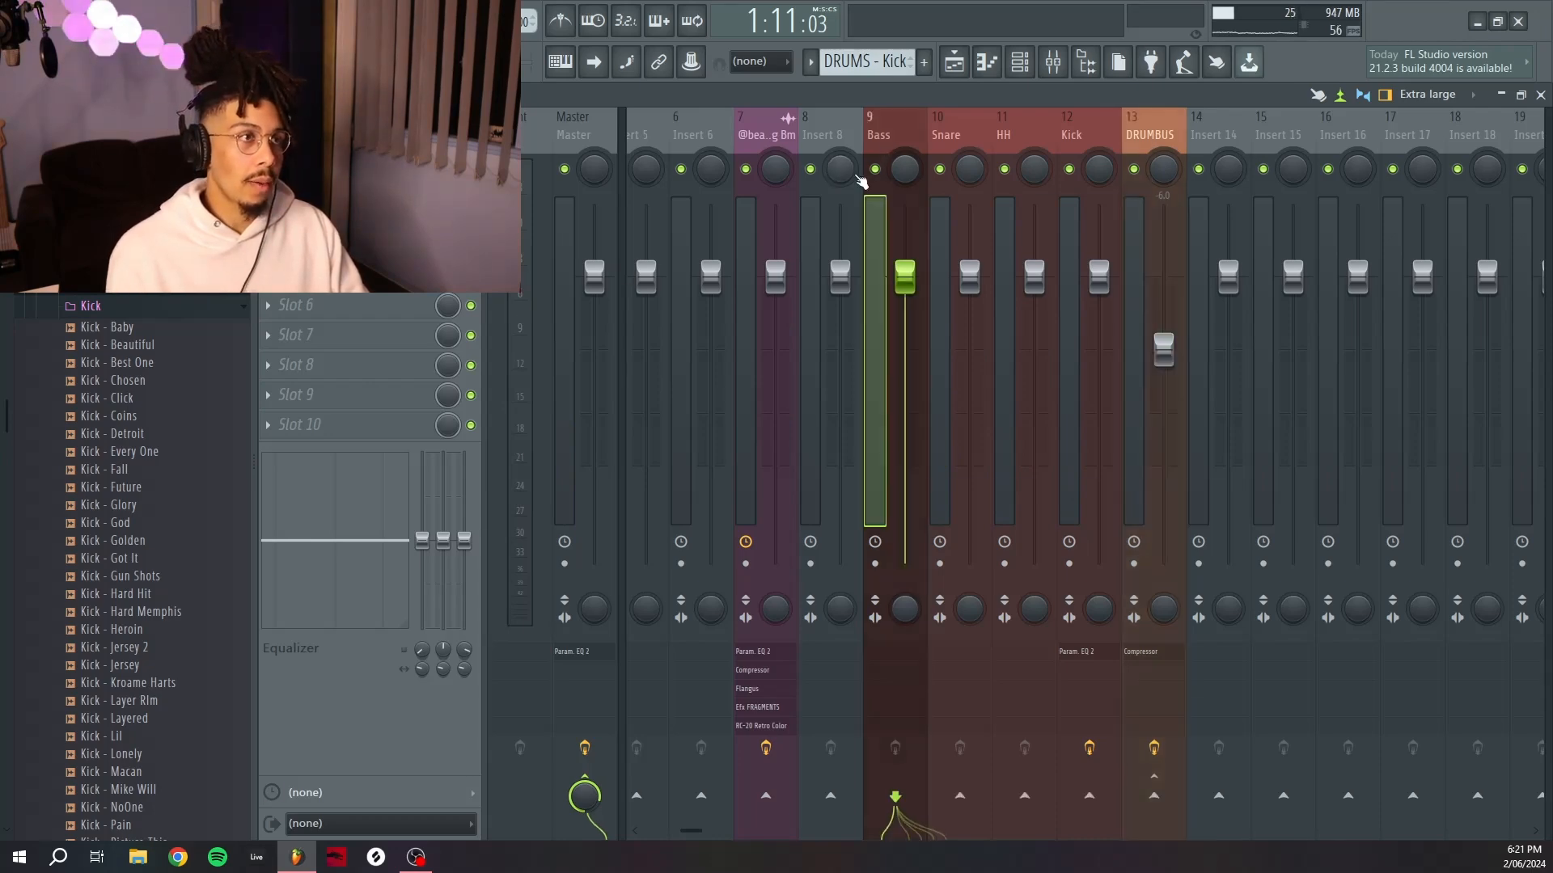
key(F6)
key(F6)
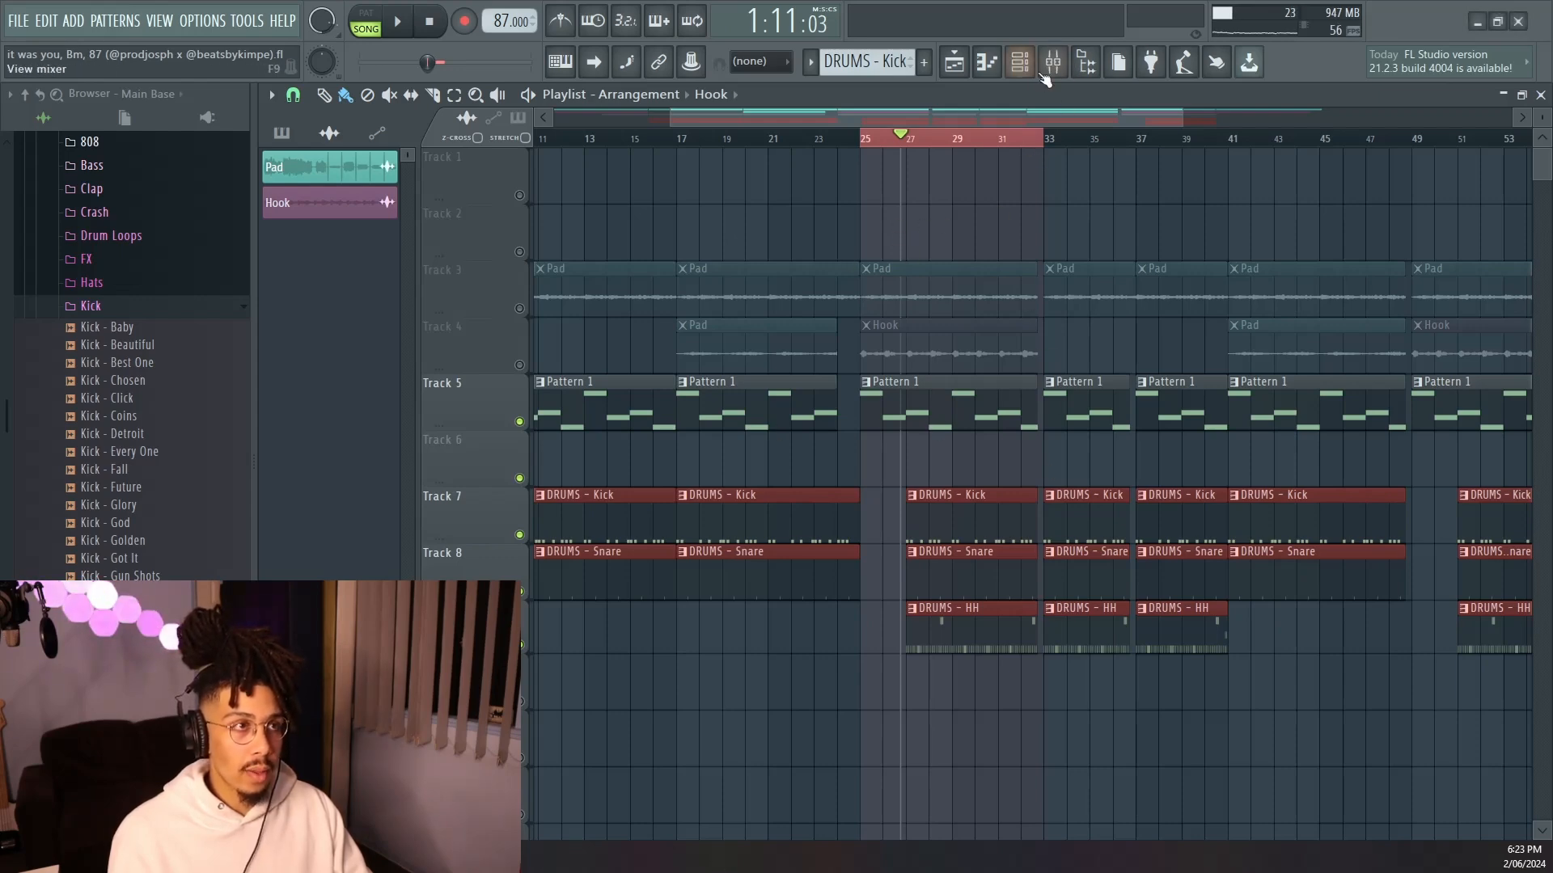
click(1043, 73)
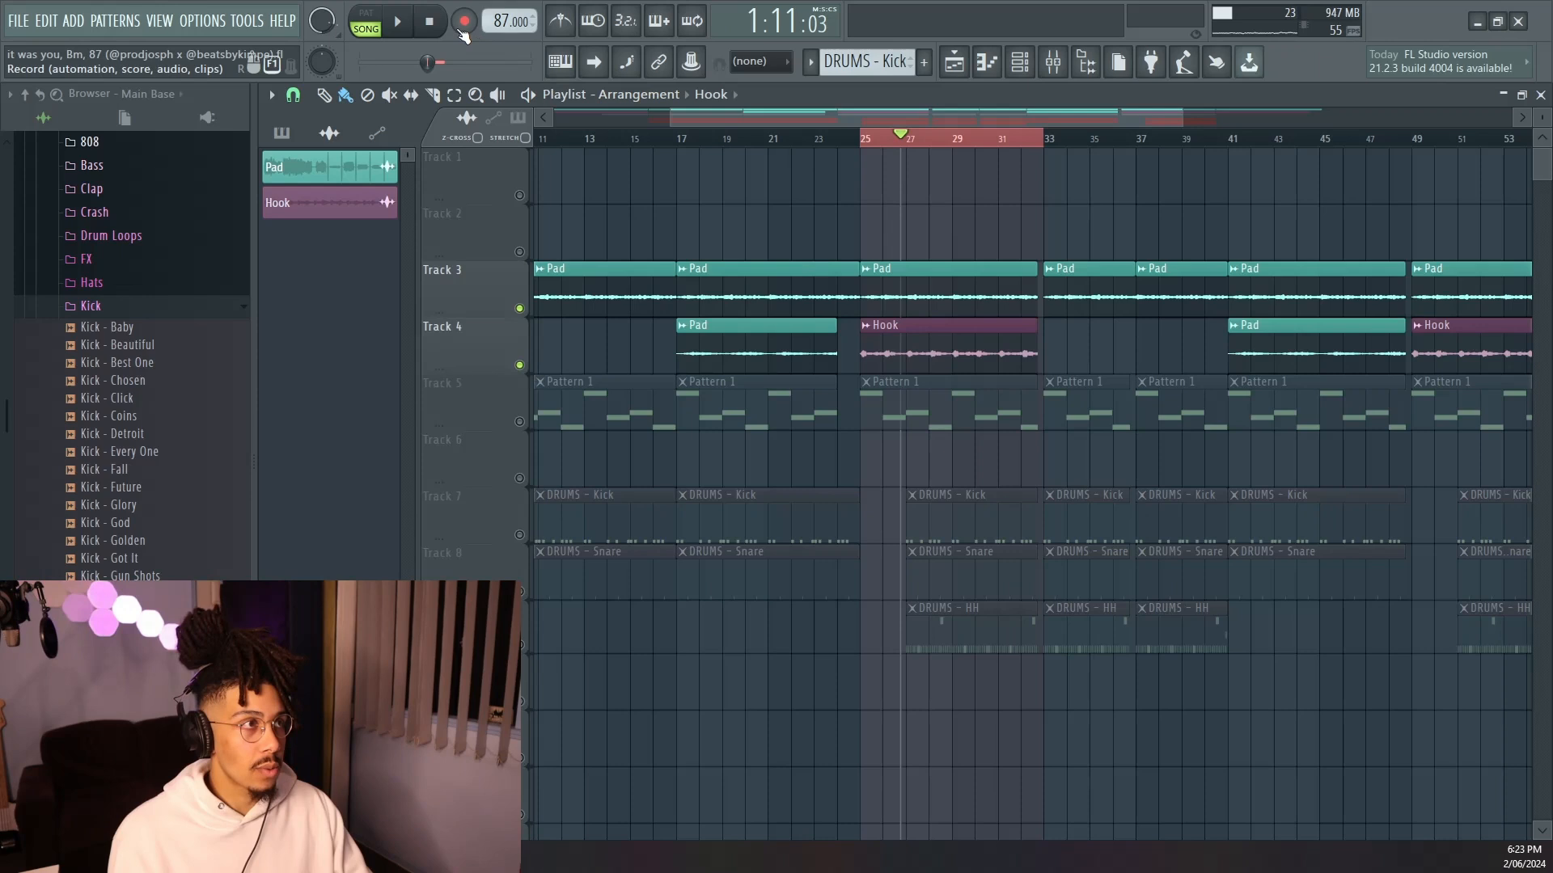
click(431, 25)
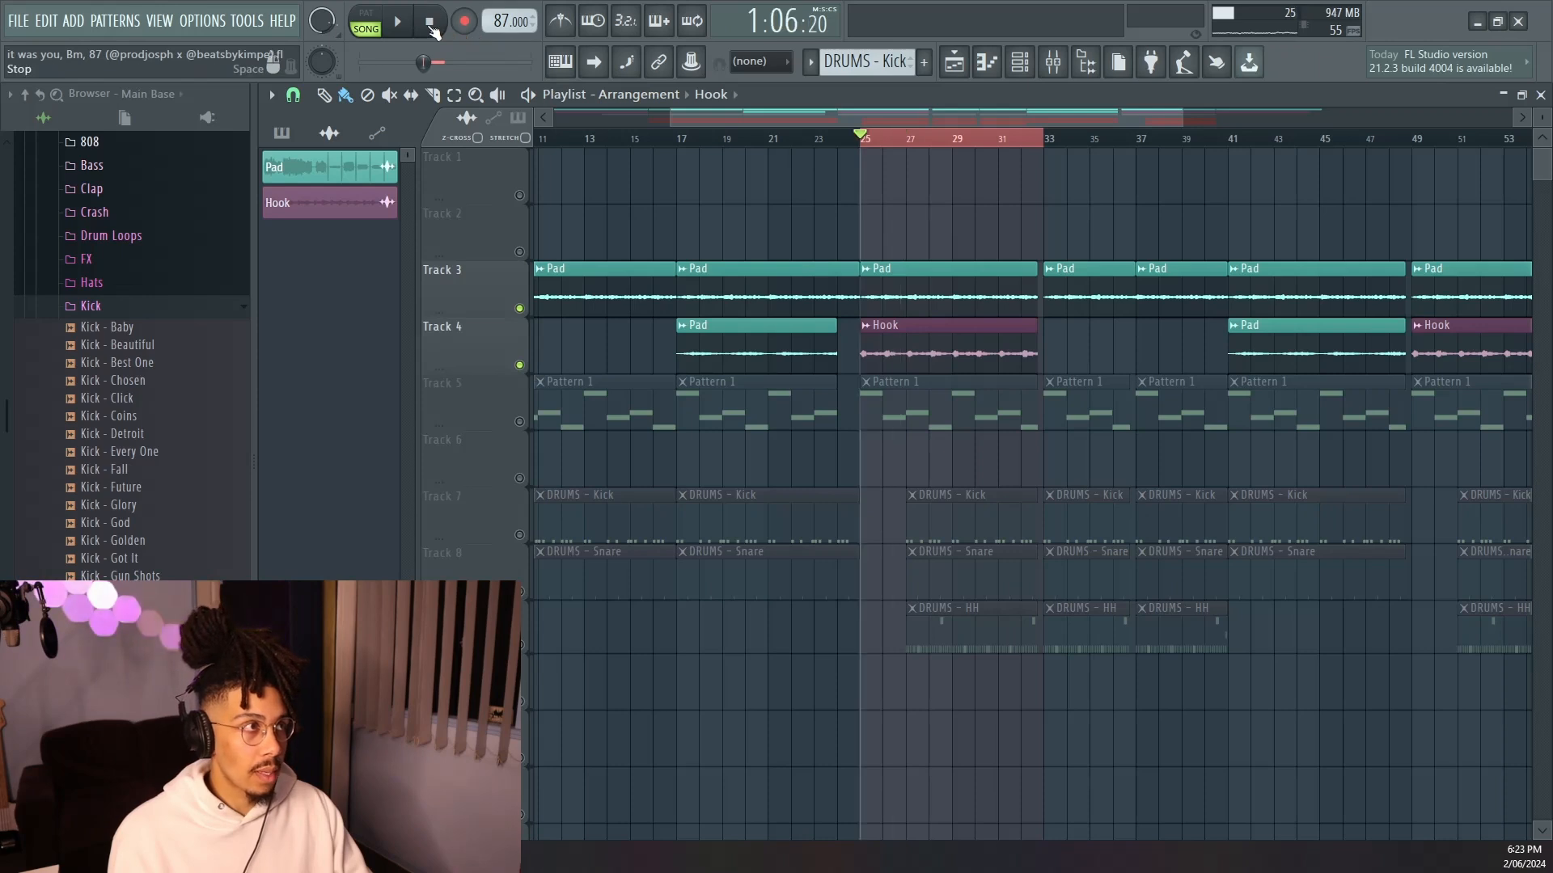
key(space)
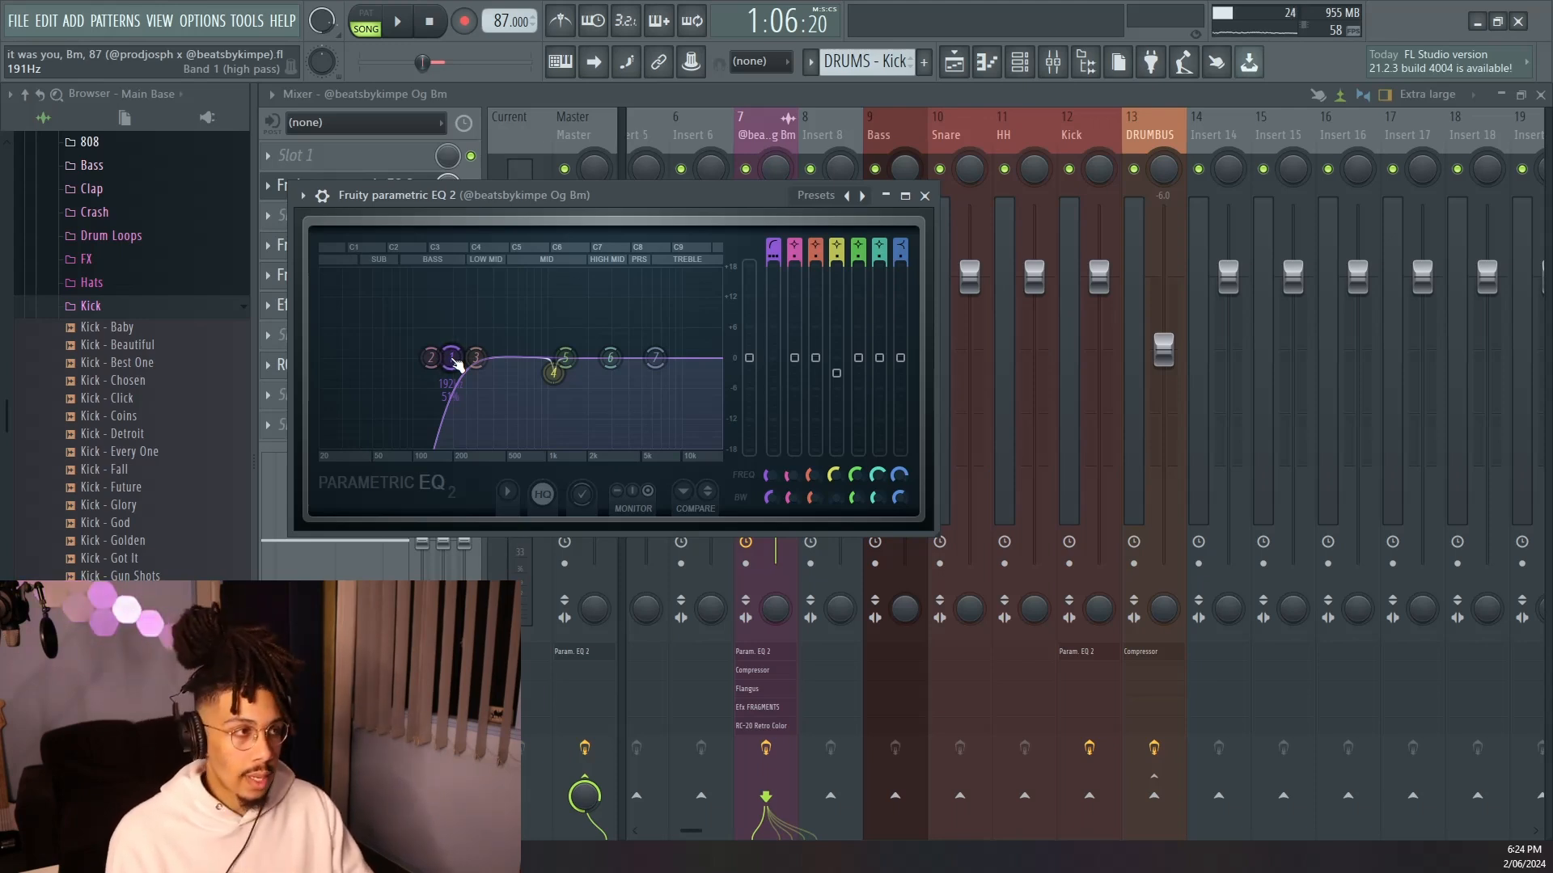
Lower the high-pass band of the melody insert's Parametric EQ 2 to about 160 Hz.
mouse_move(450, 357)
mouse_down()
mouse_move(423, 357)
mouse_move(443, 357)
mouse_up()
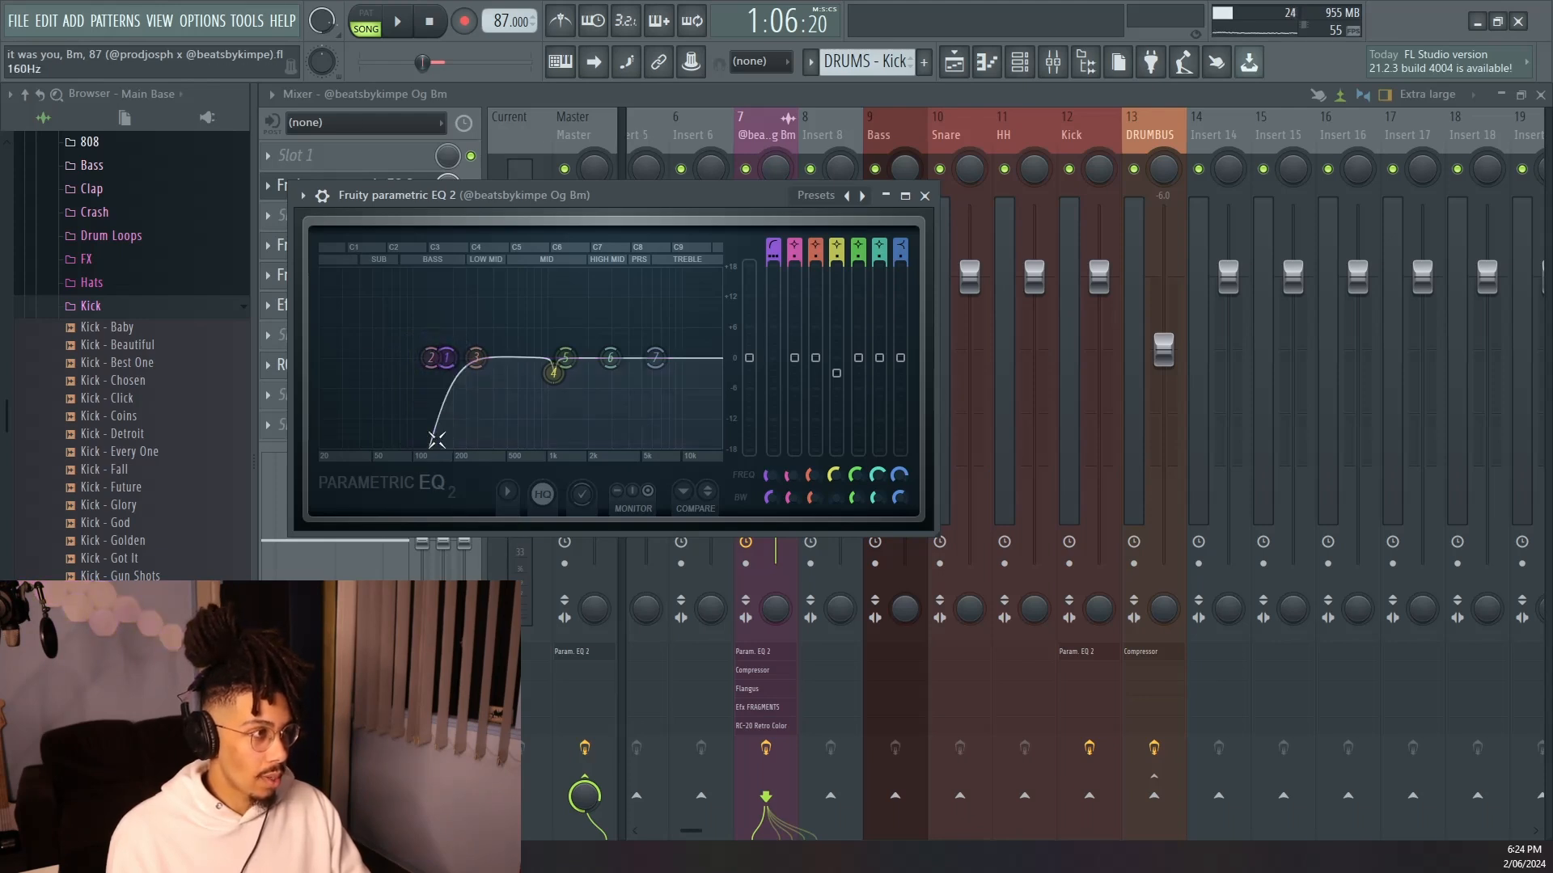
right_click(448, 358)
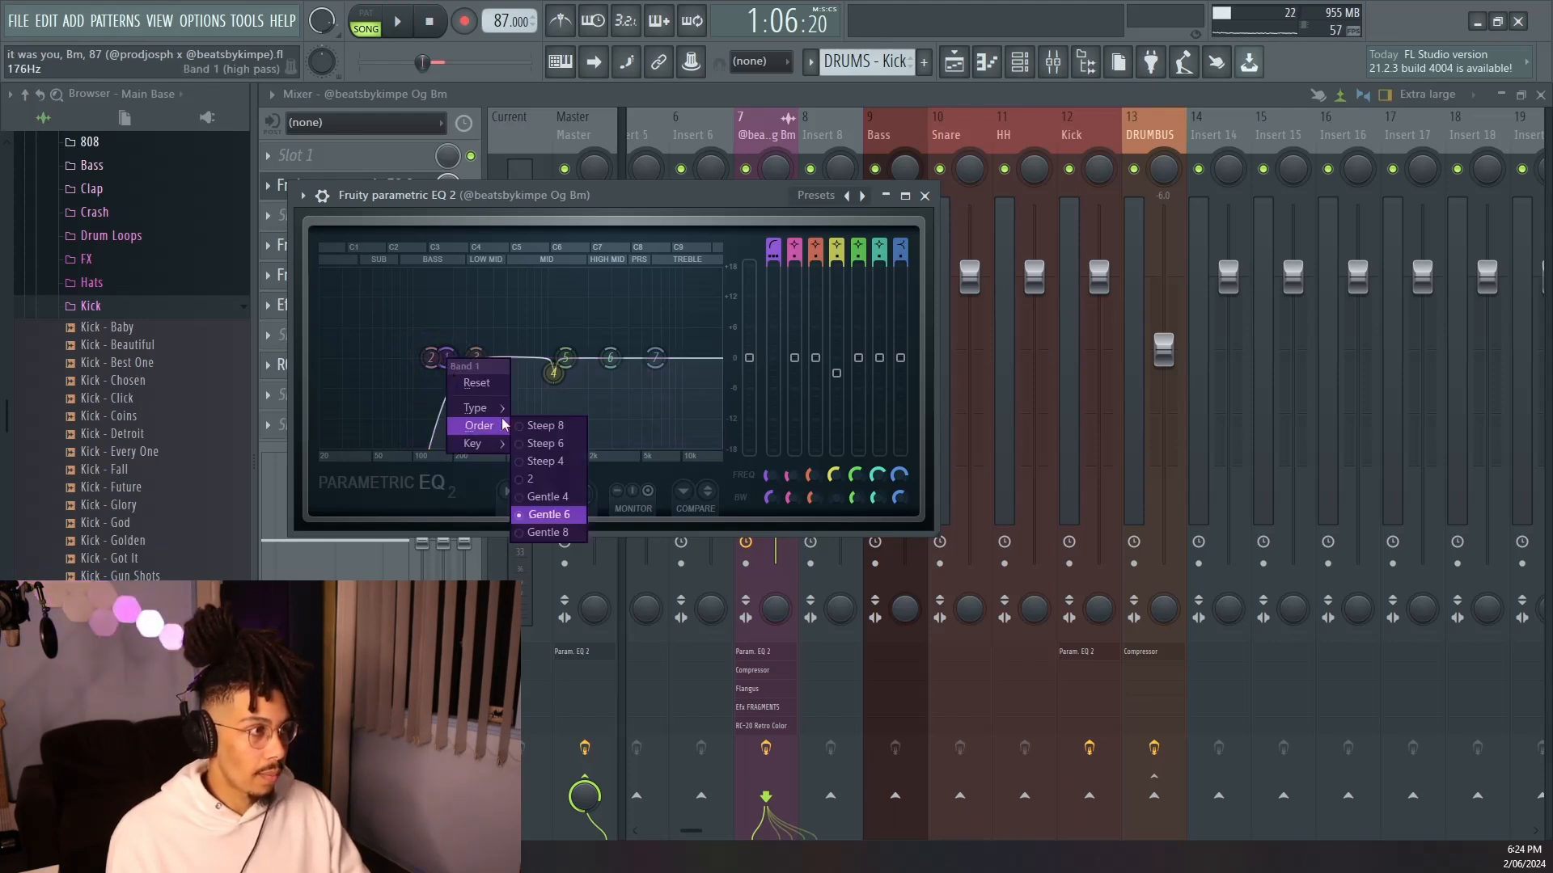
mouse_move(478, 409)
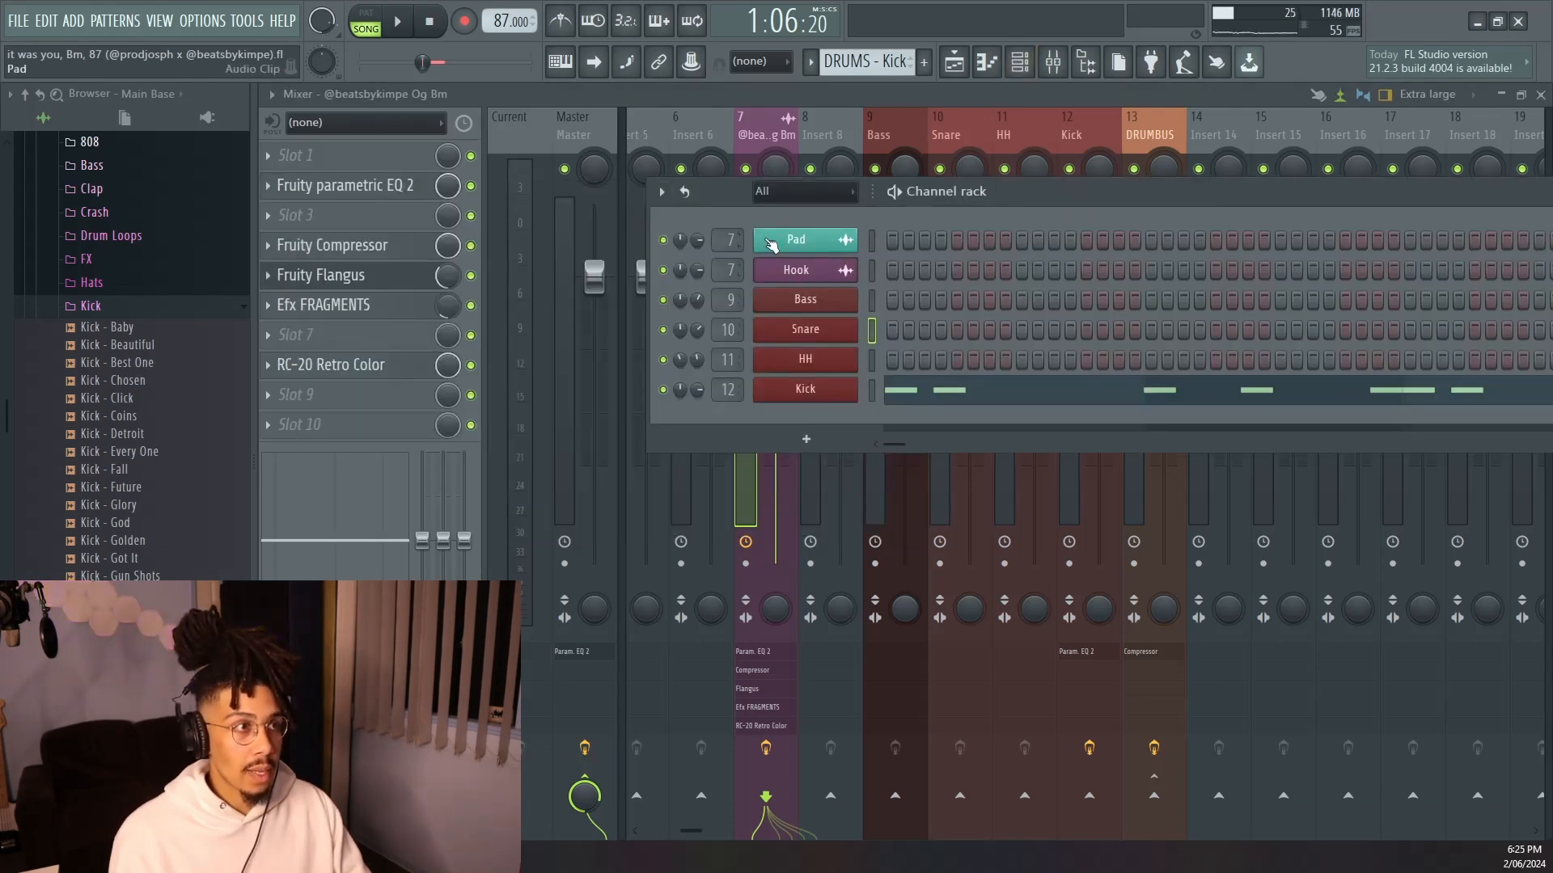
click(1053, 61)
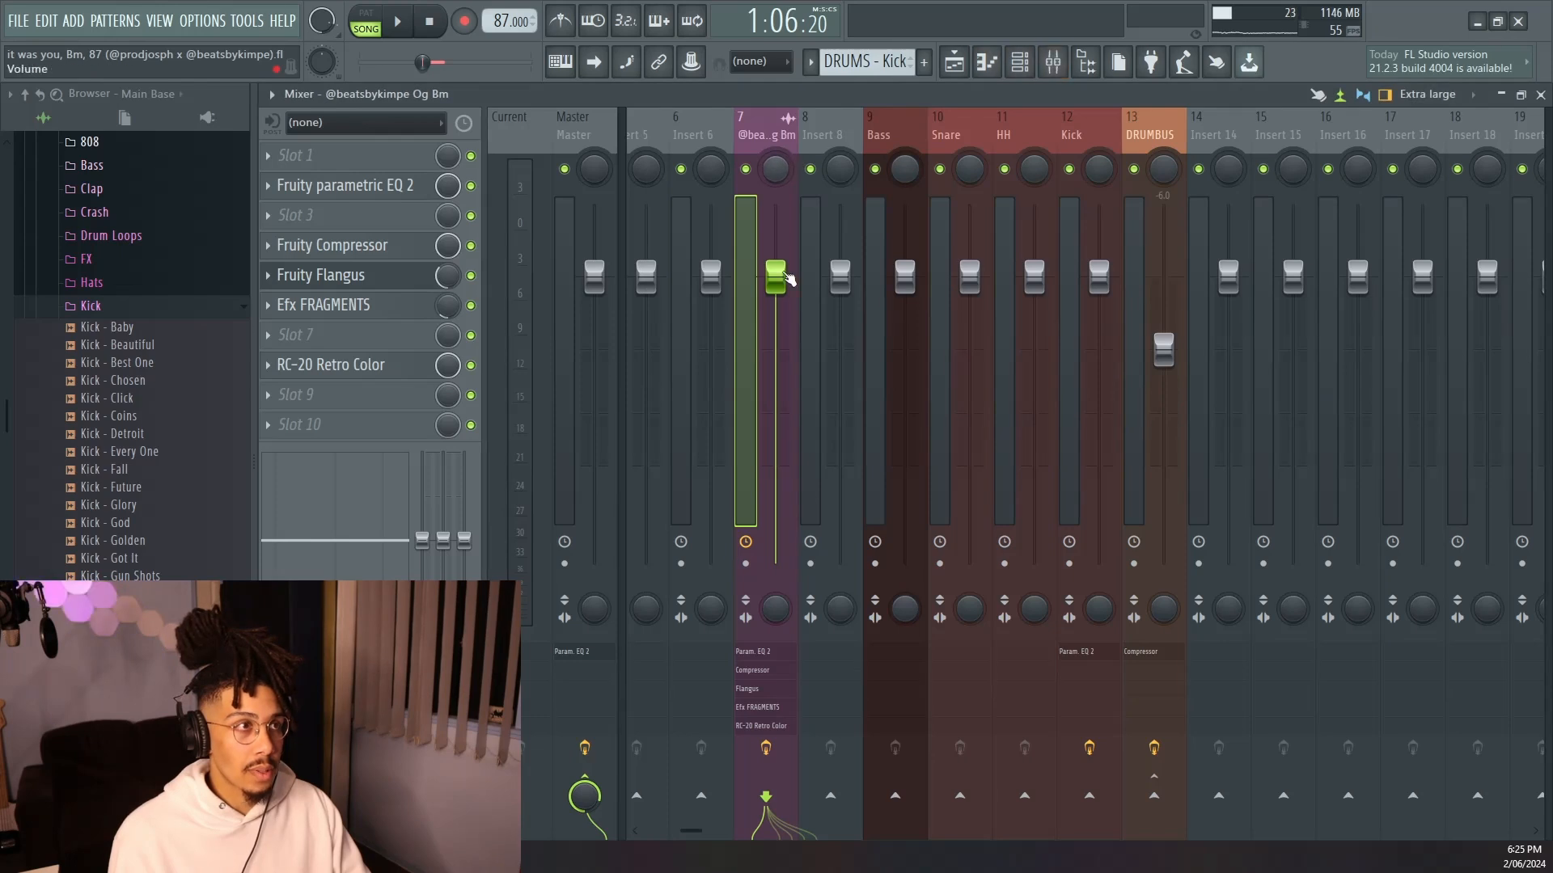
right_click(702, 803)
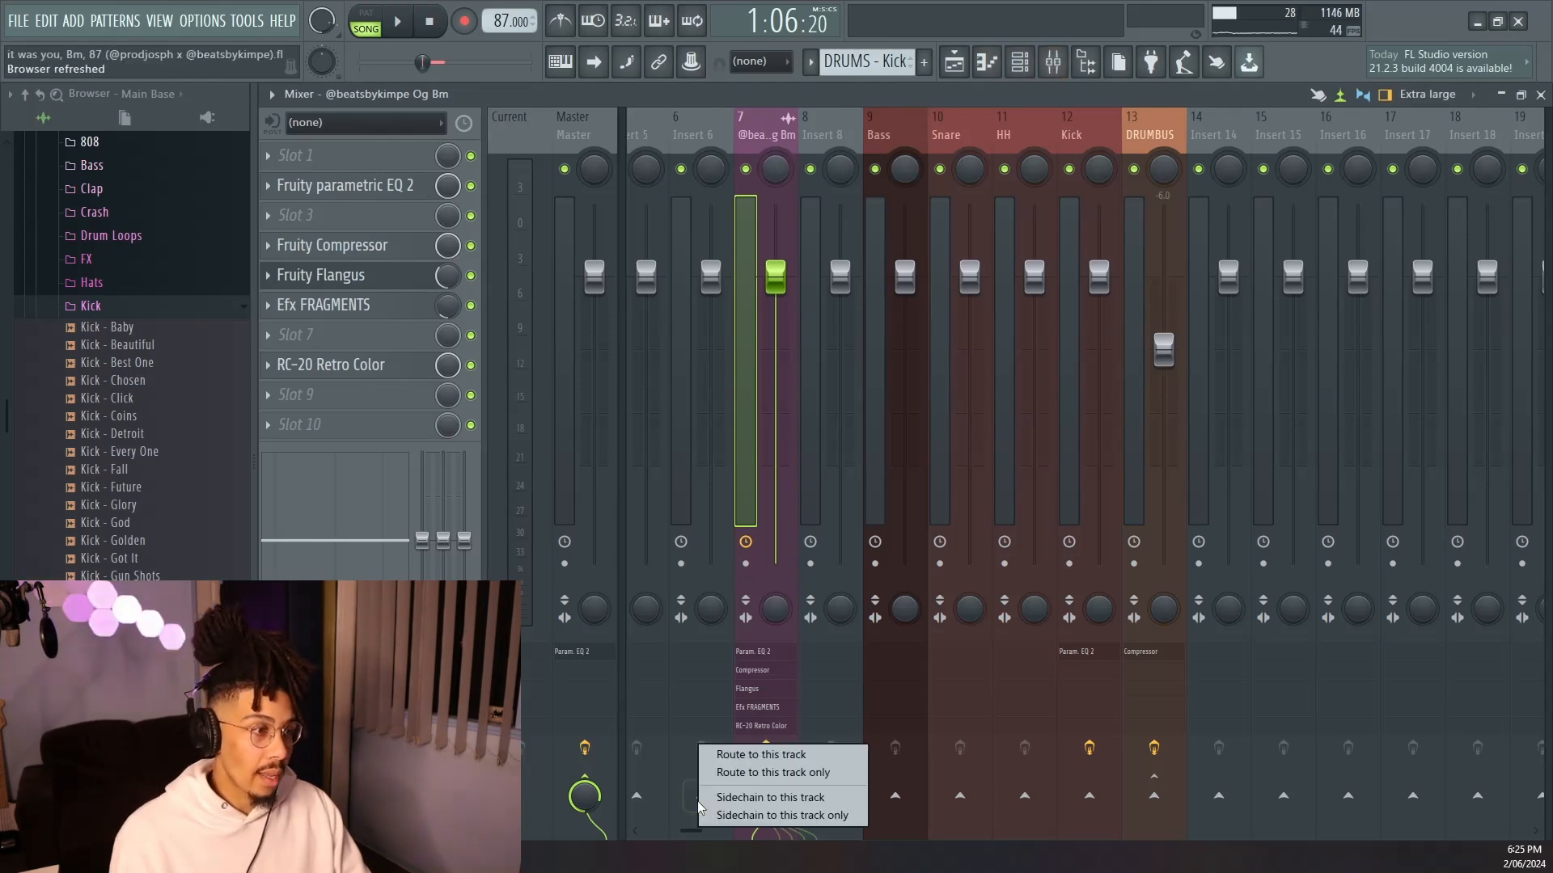
click(767, 774)
Lower the Melody Bus fader and add a Fruity Compressor with the Complete Mix preset to it.
click(732, 281)
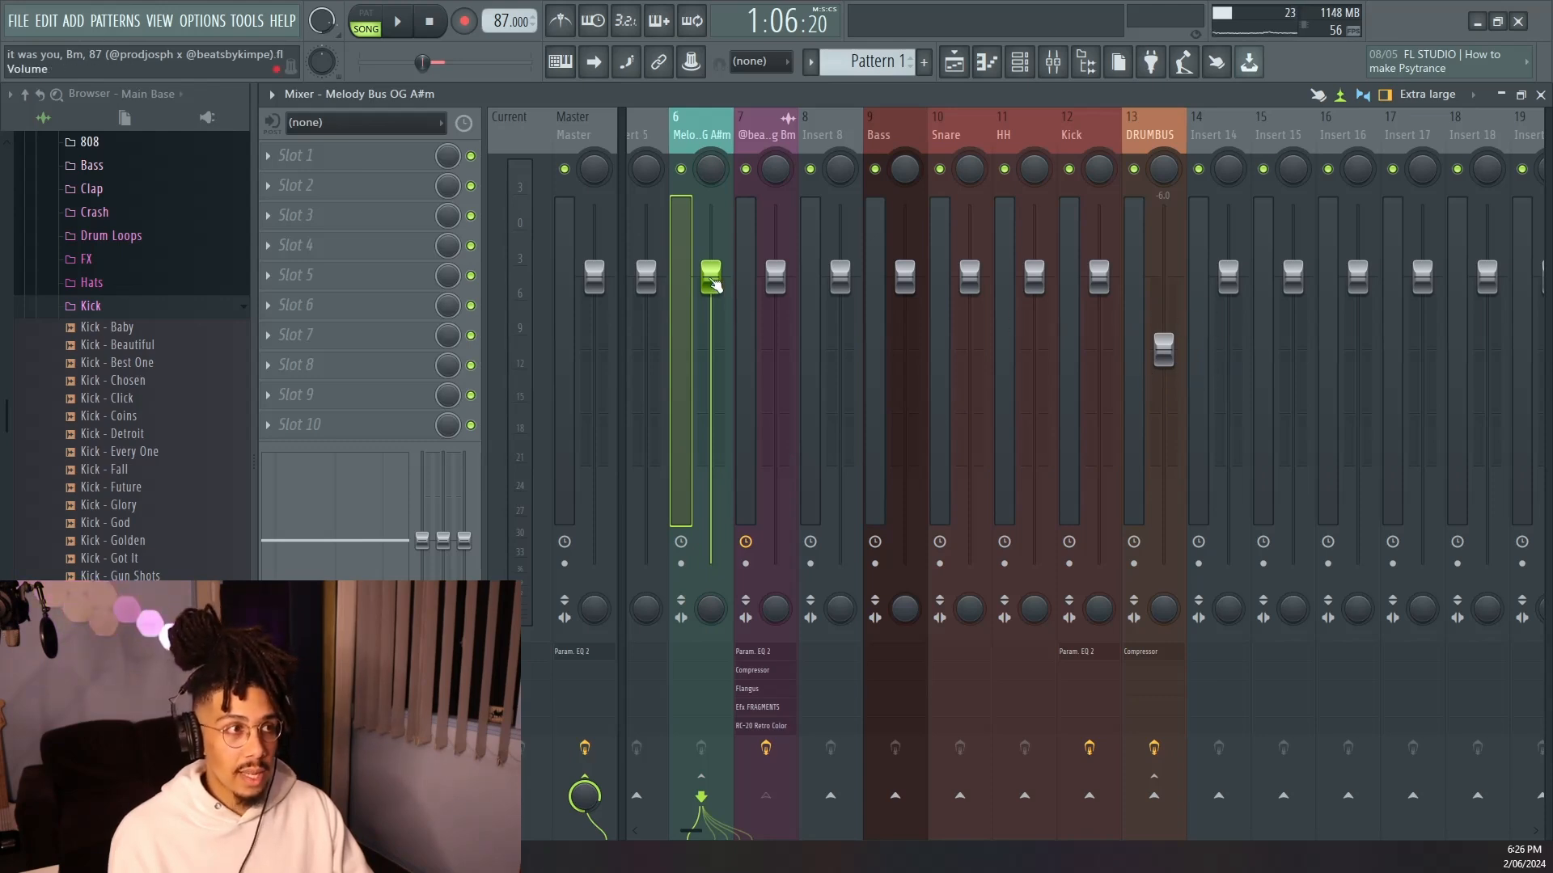
drag(711, 276, 711, 318)
click(586, 436)
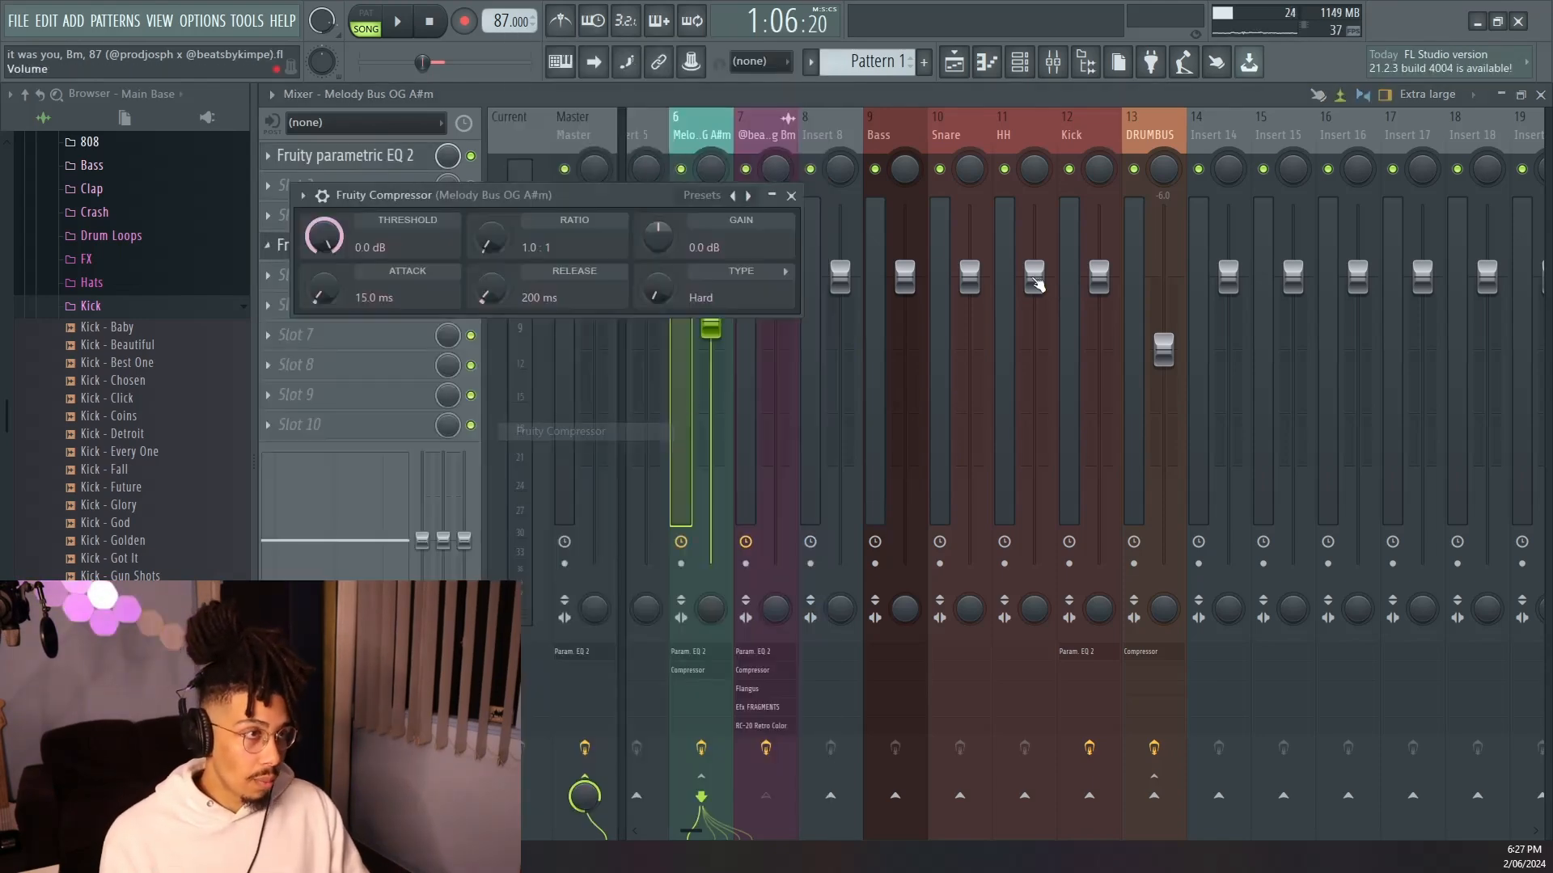
click(698, 202)
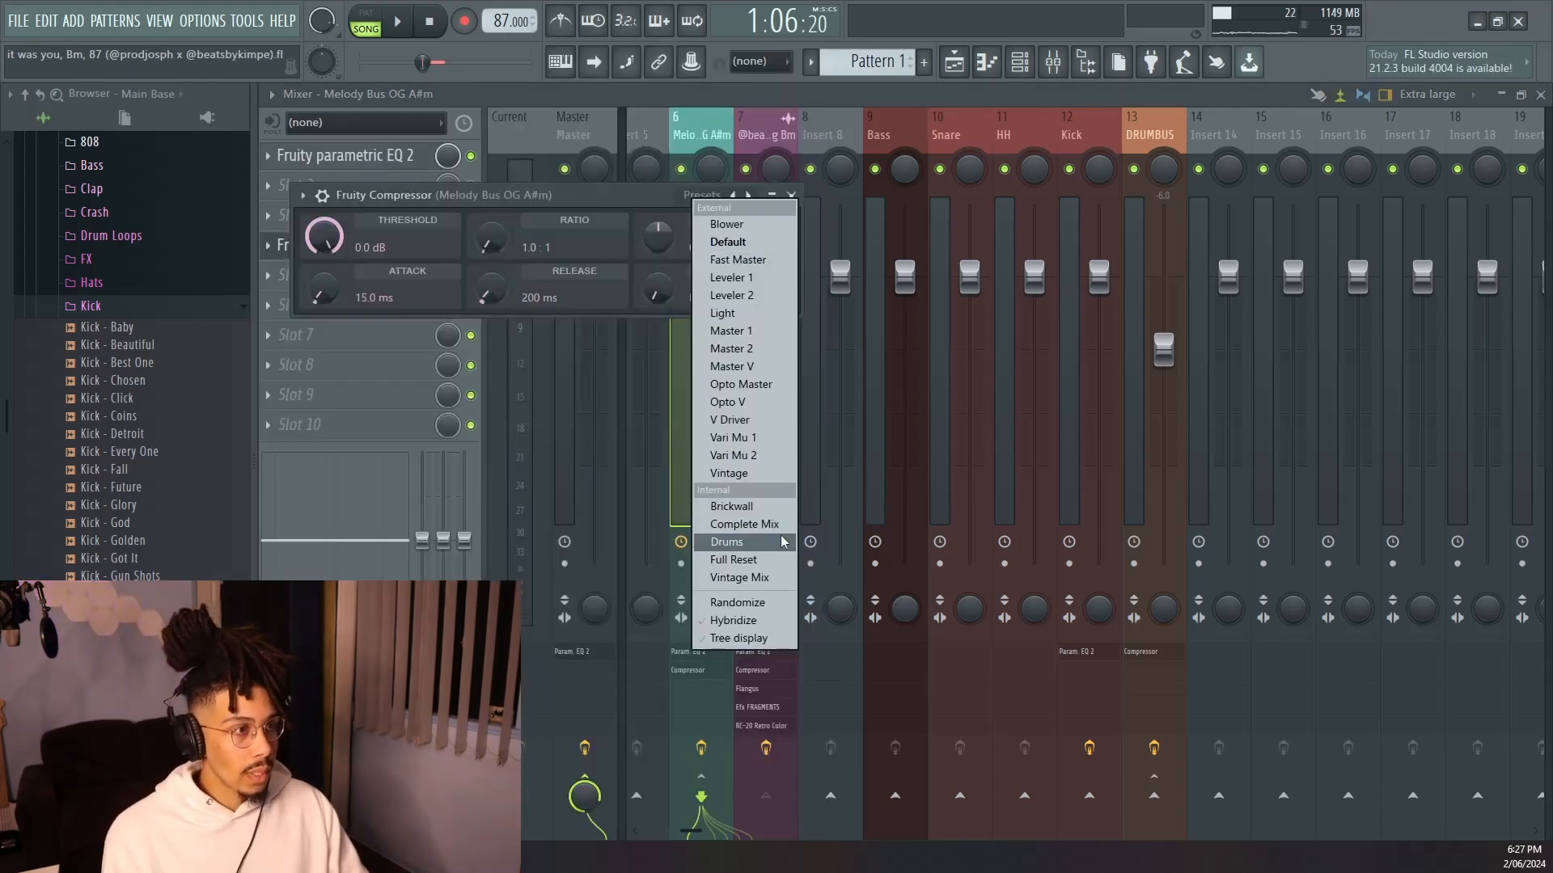
click(740, 525)
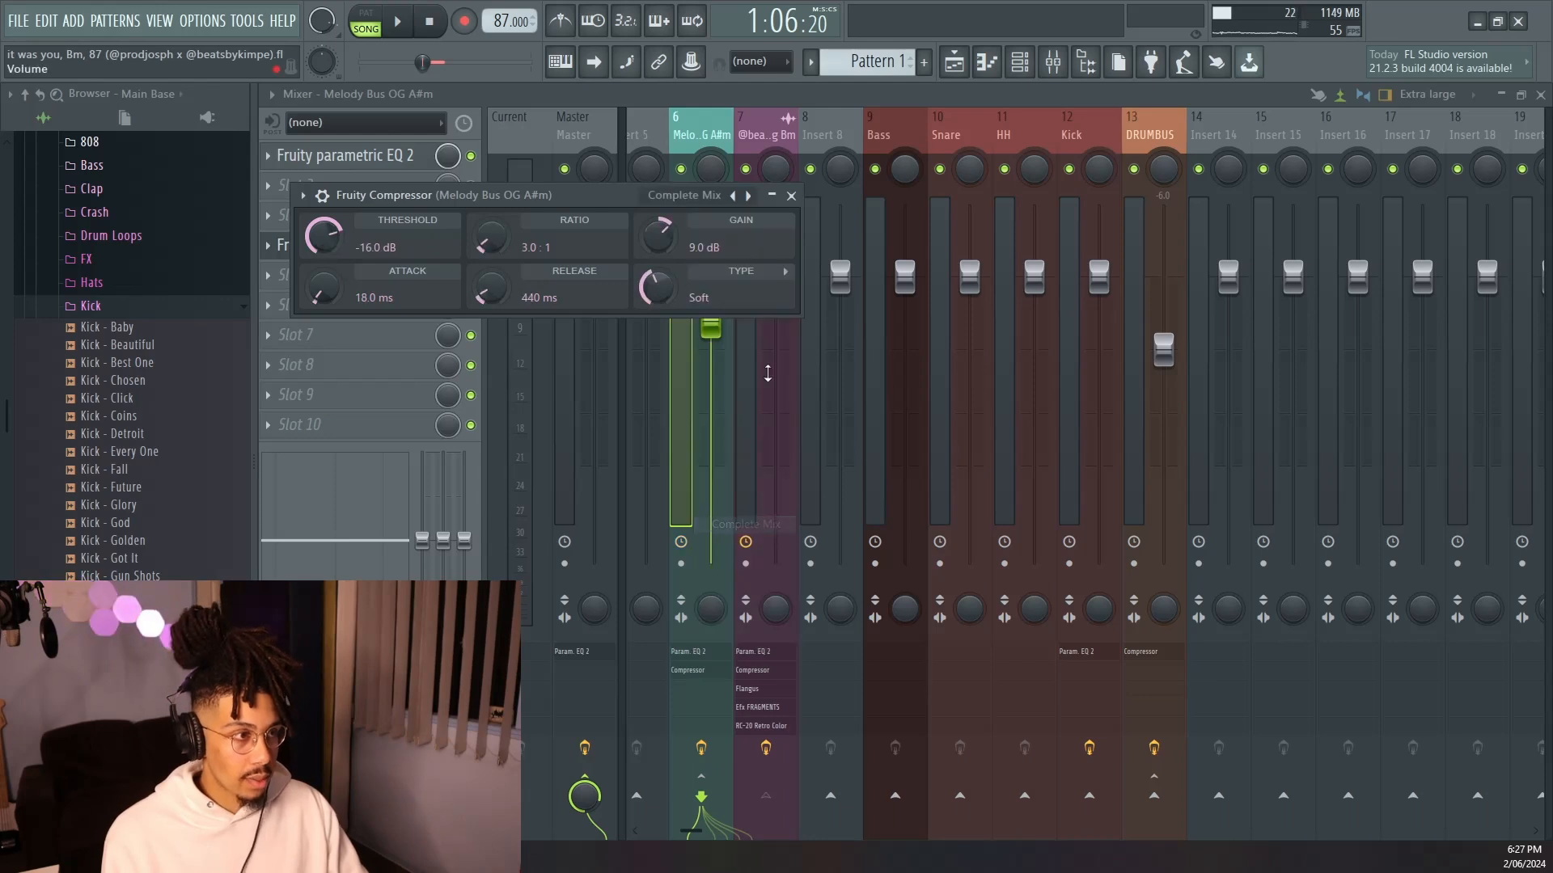
click(791, 195)
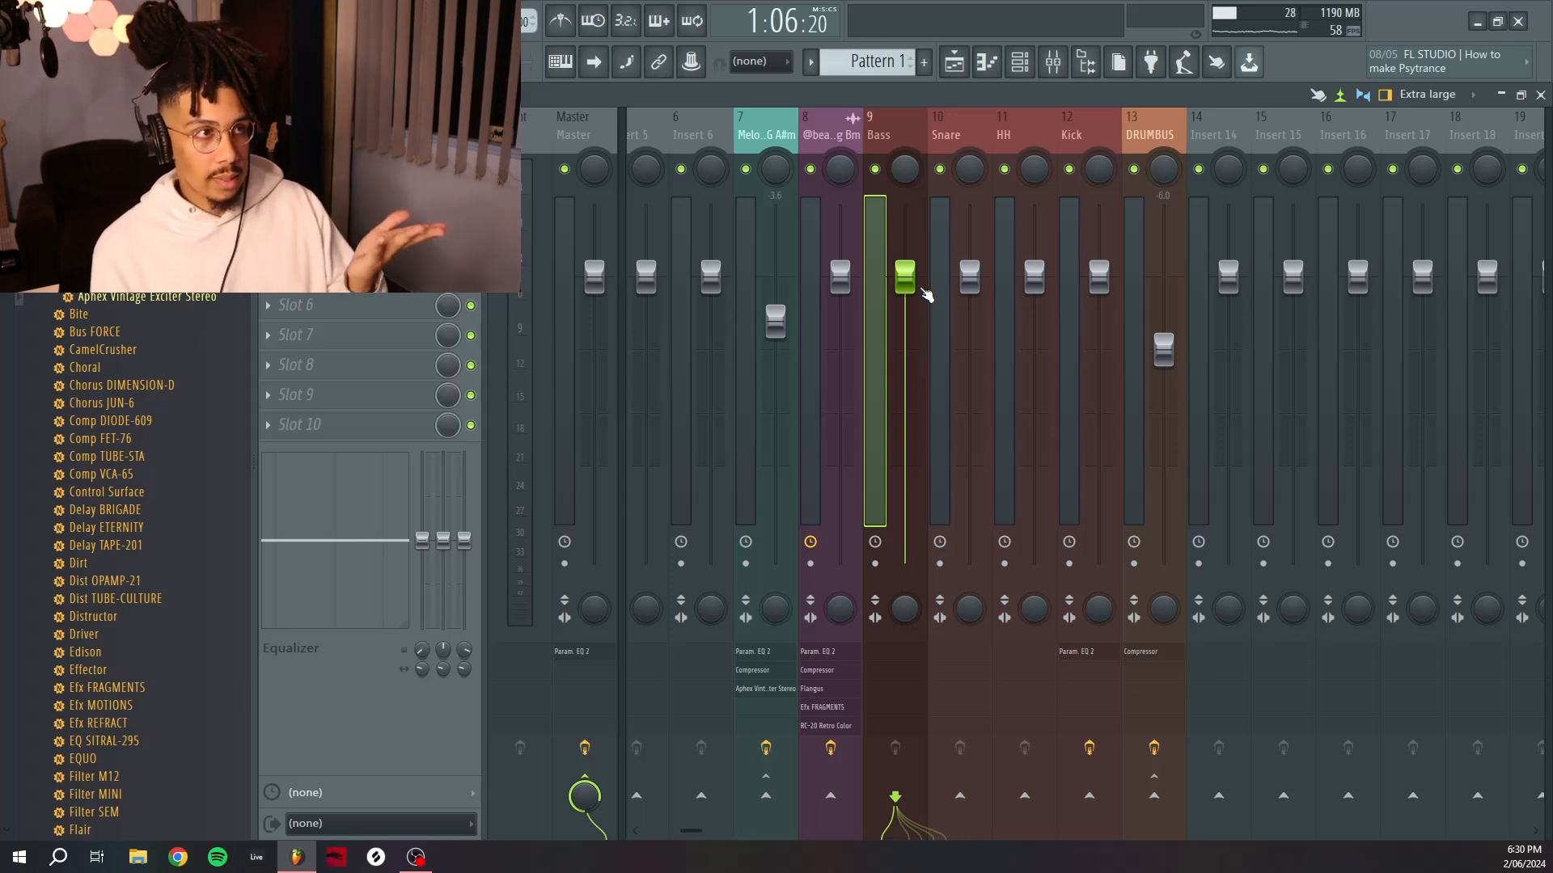
Adjust the stereo separation knobs on the Bass, Snare and Kick inserts.
click(780, 141)
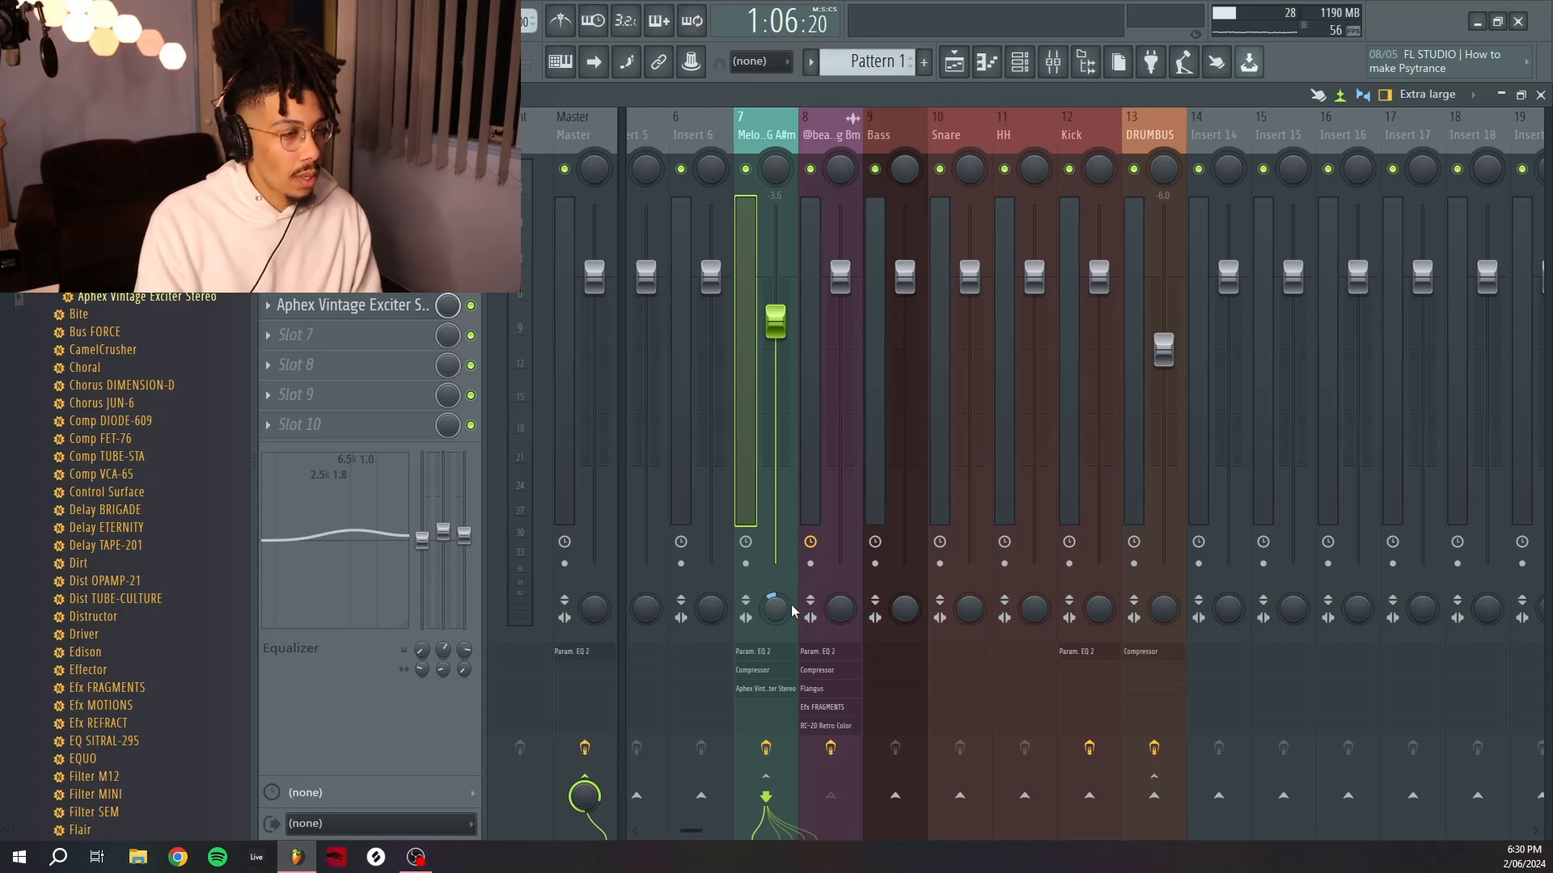
click(895, 119)
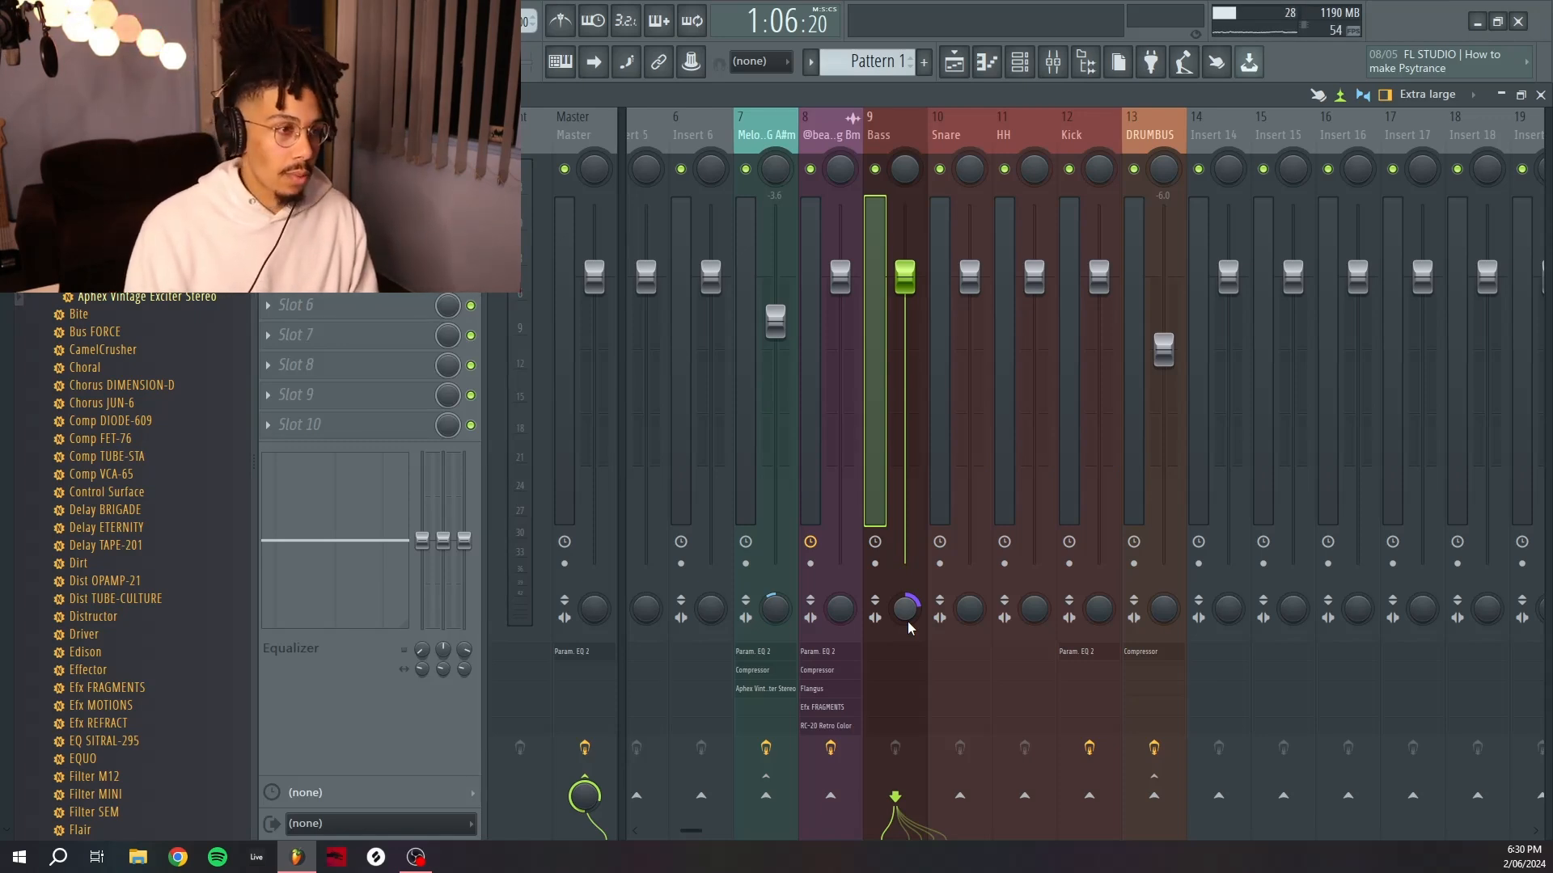
click(959, 635)
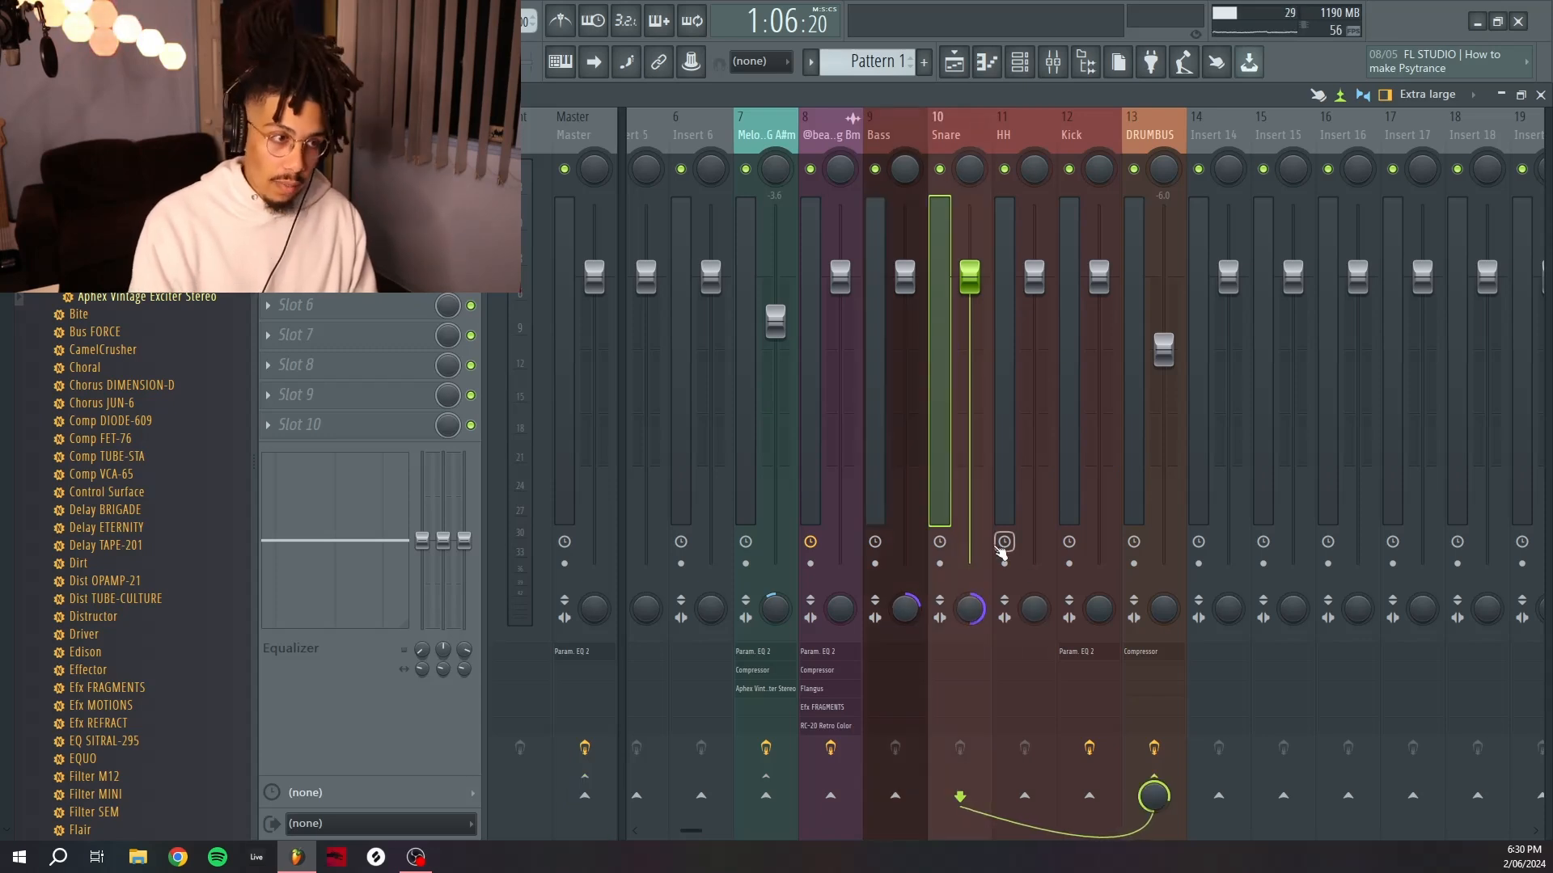
click(1103, 612)
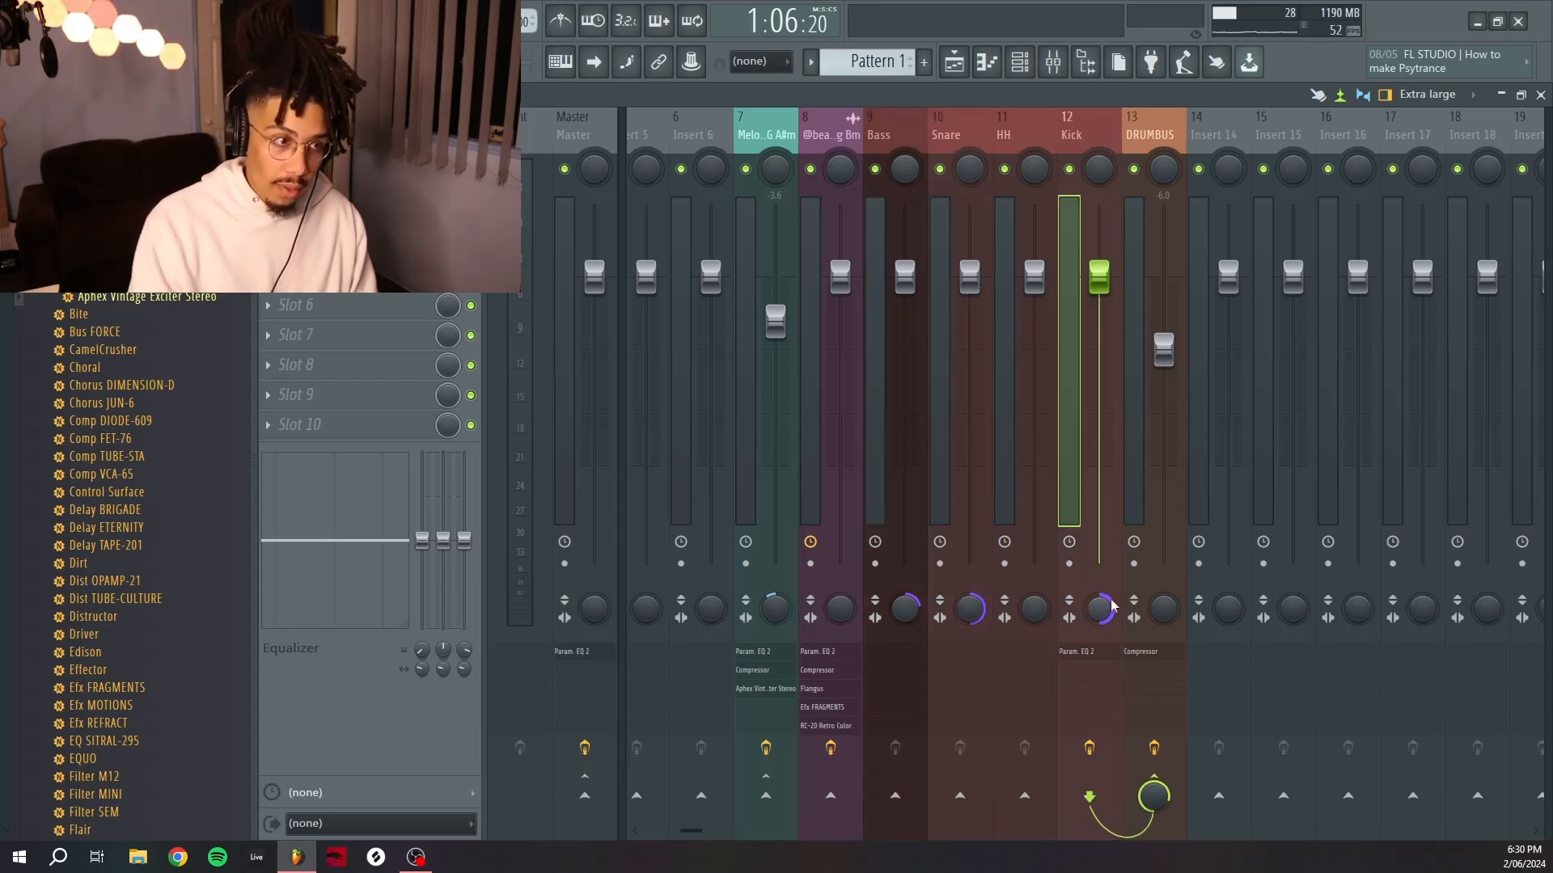
click(969, 146)
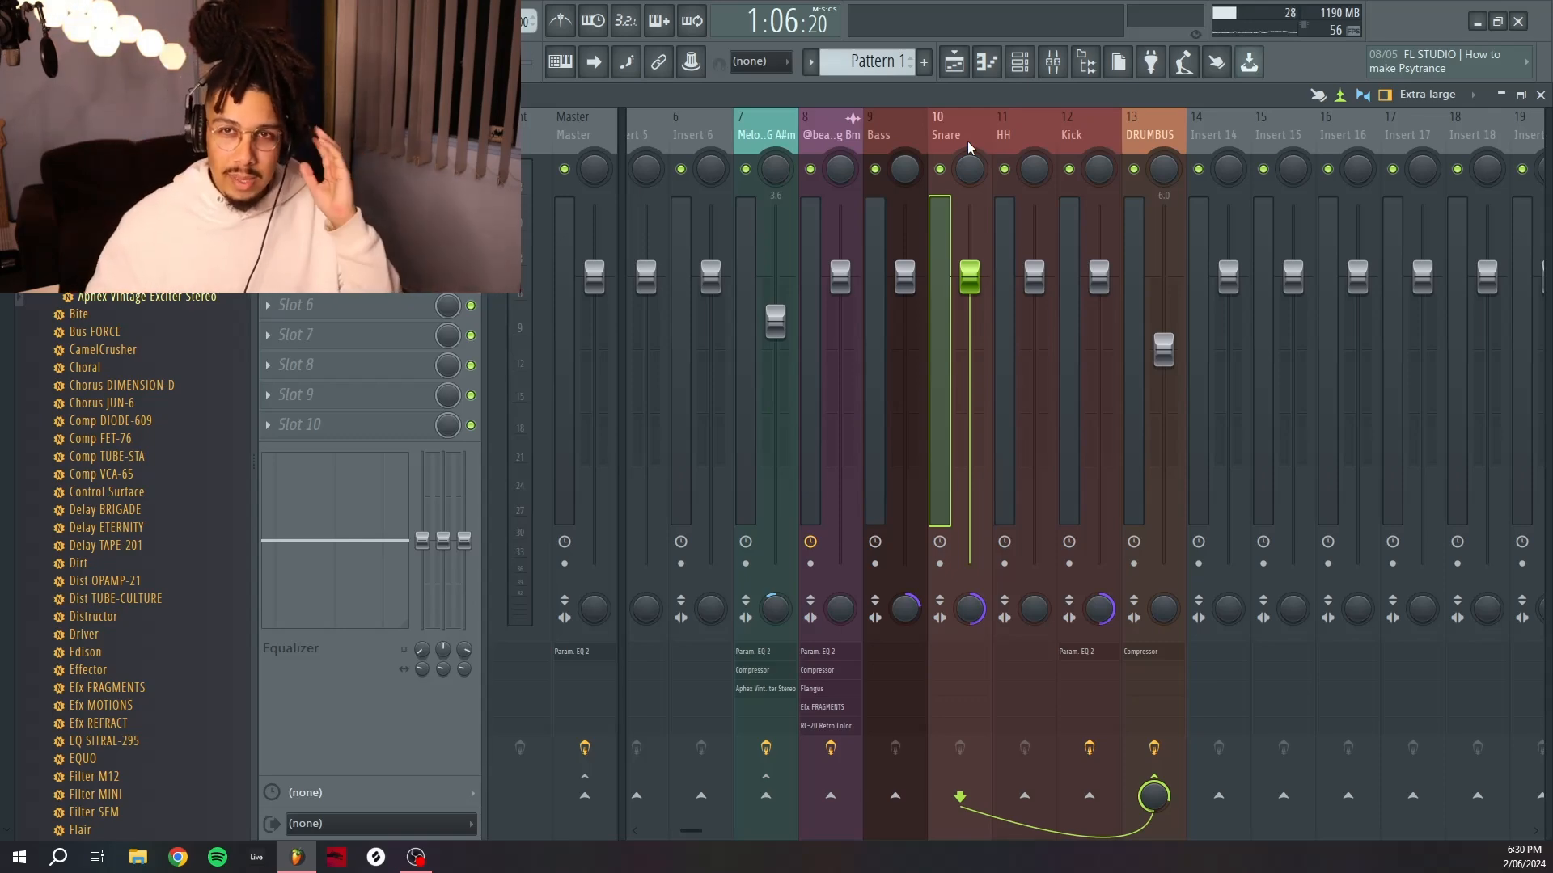
Unmute all playlist tracks and play the arrangement from the hook section.
key(F5)
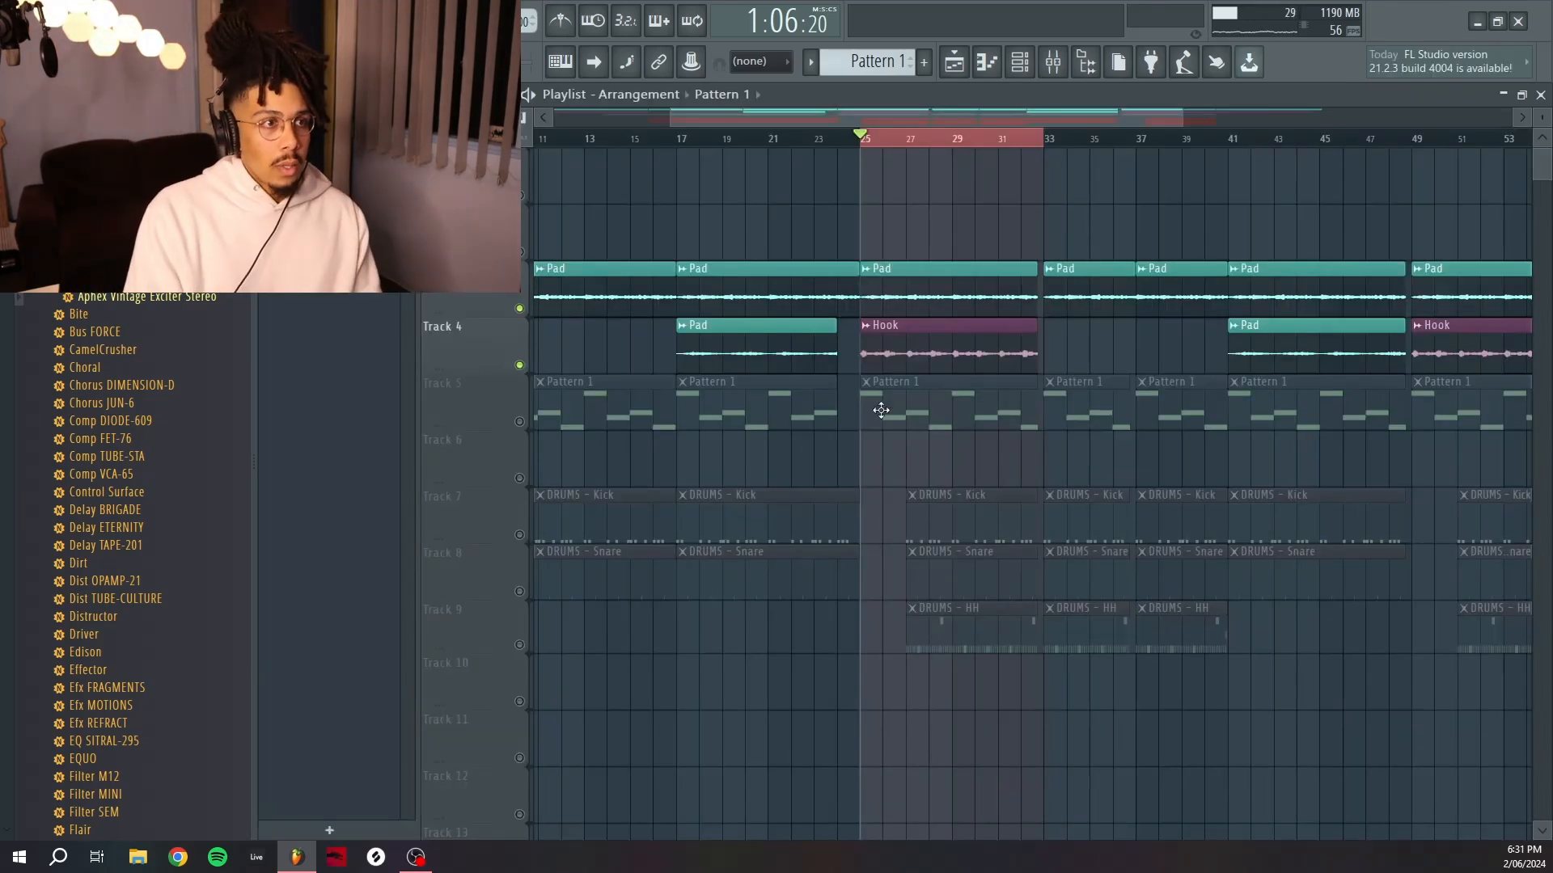
right_click(520, 422)
right_click(520, 422)
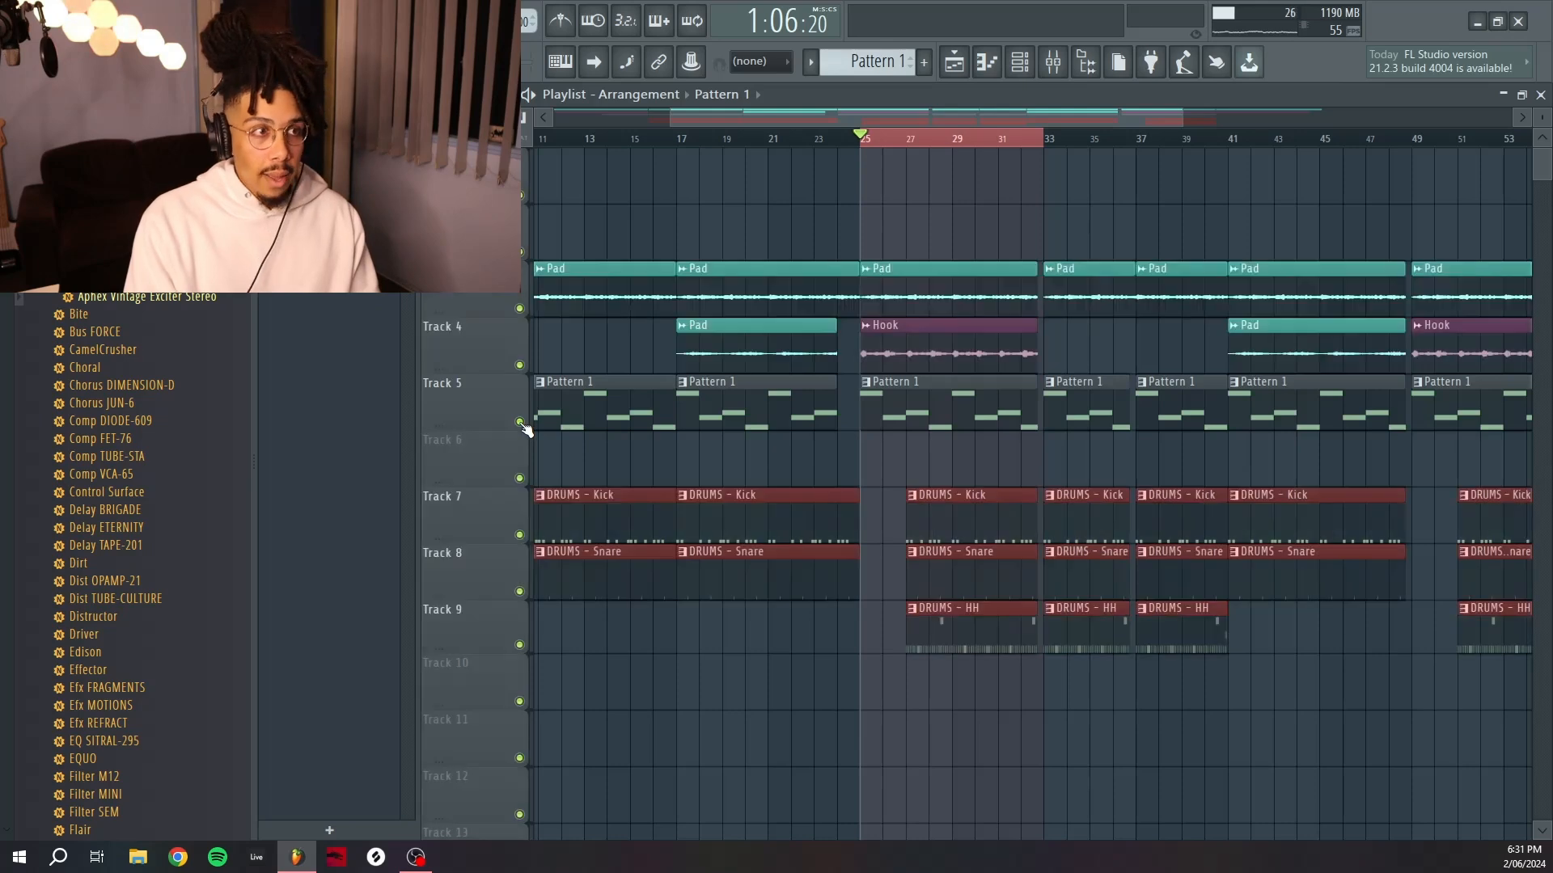
click(907, 138)
key(space)
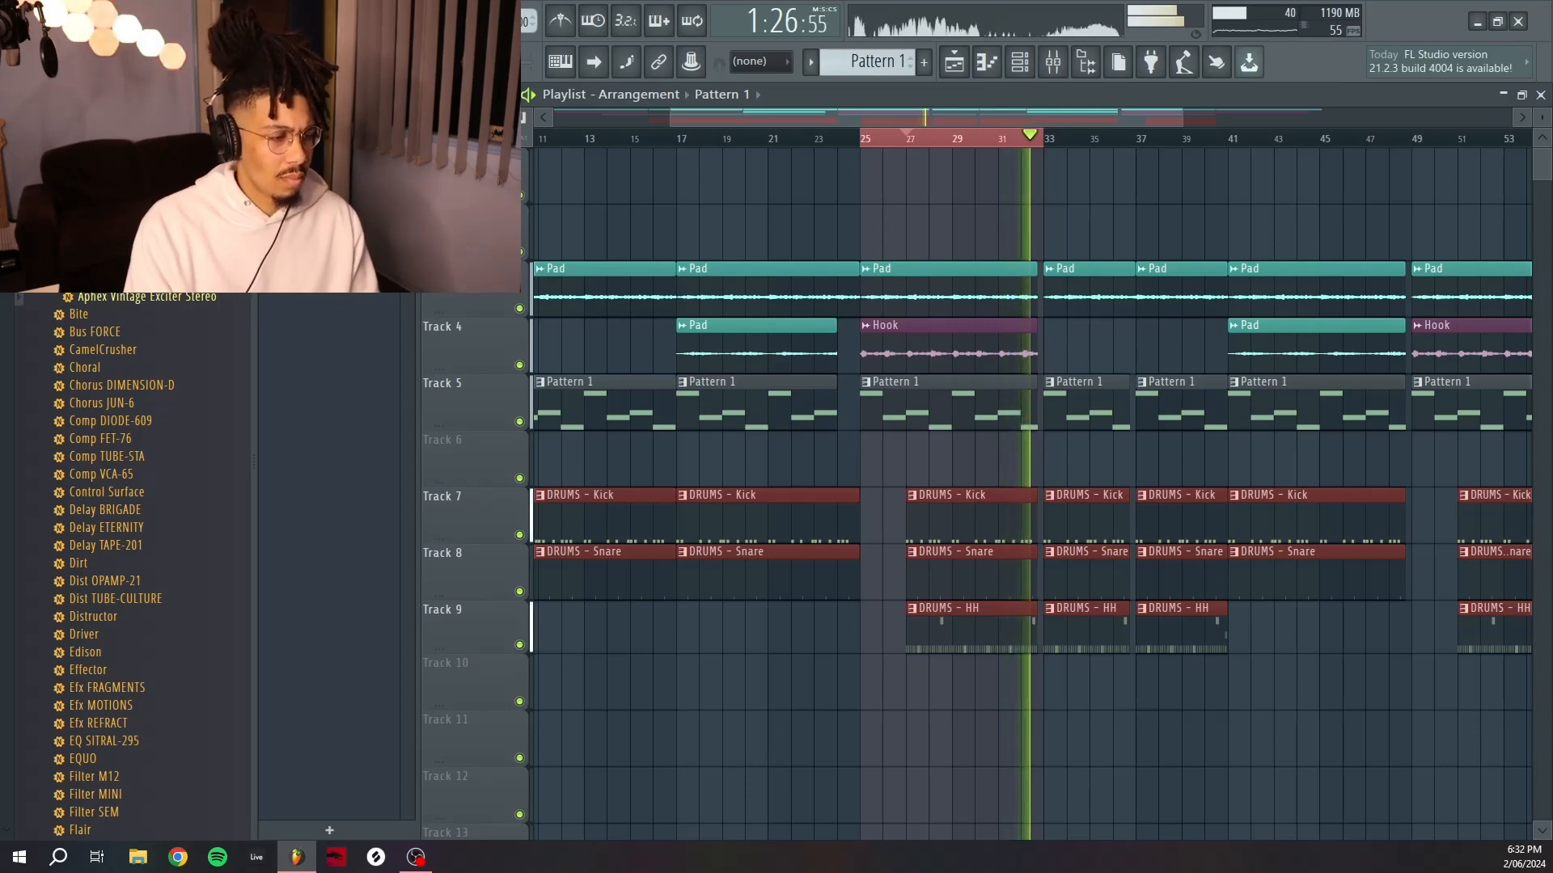
Play the mix in the mixer and select the Melody Bus insert.
key(space)
key(F9)
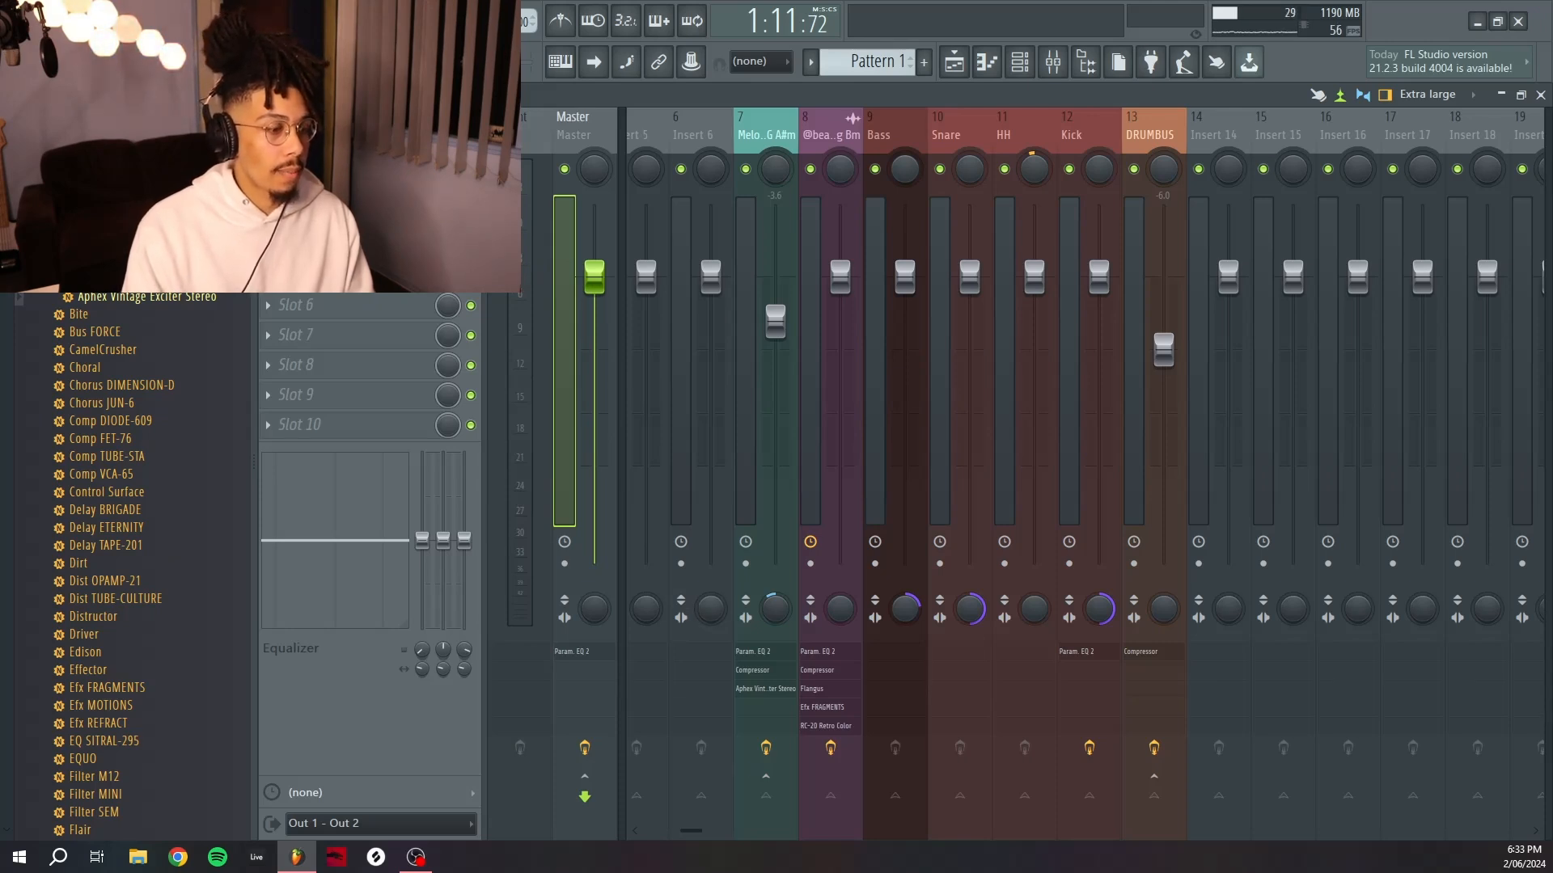
key(space)
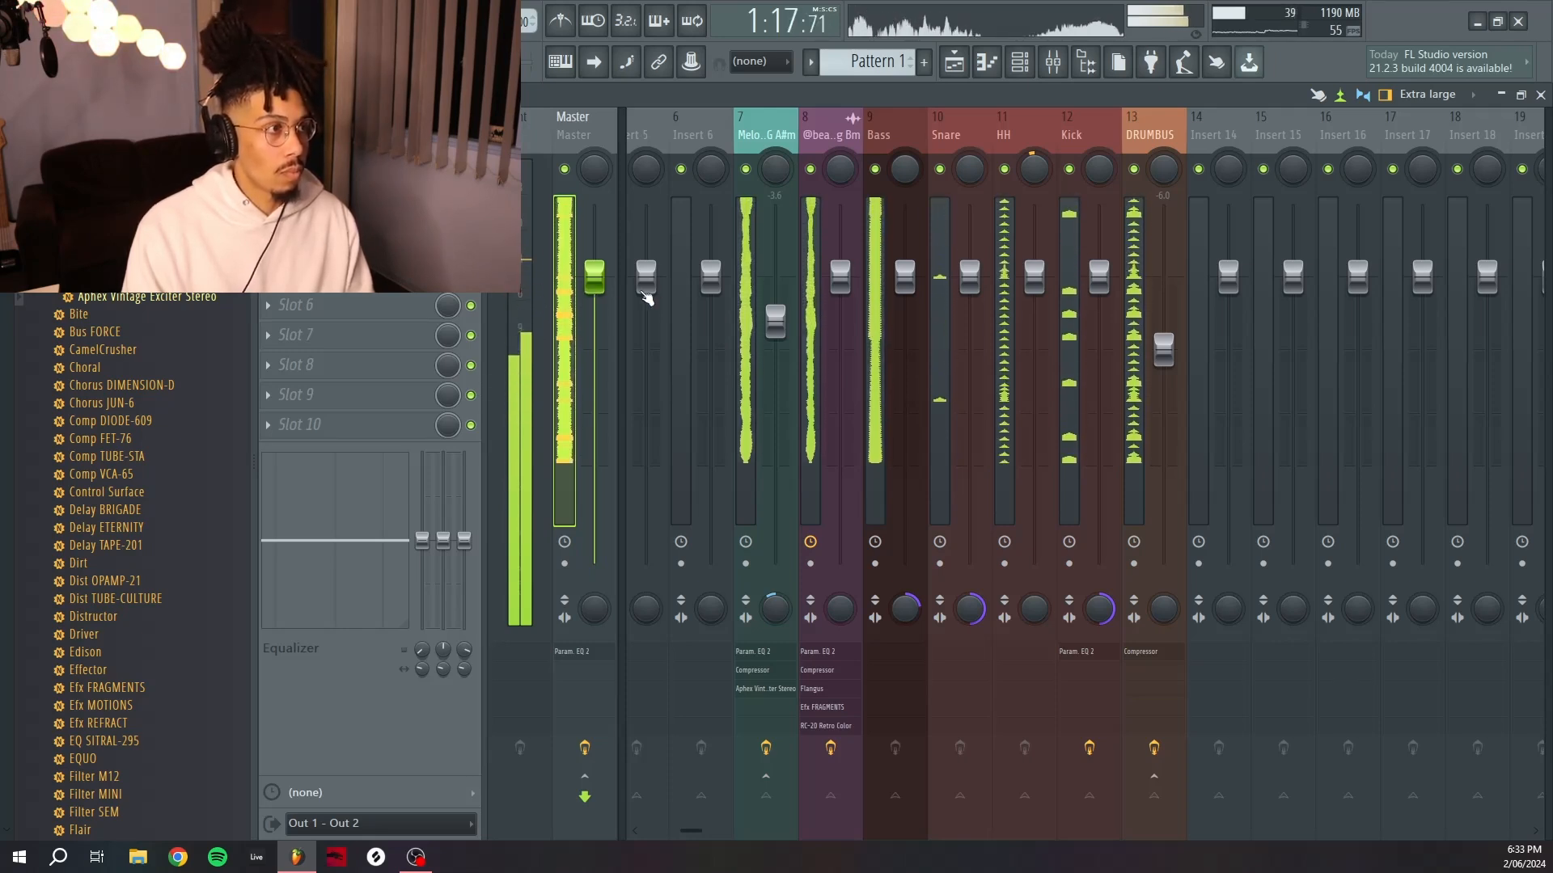
click(765, 135)
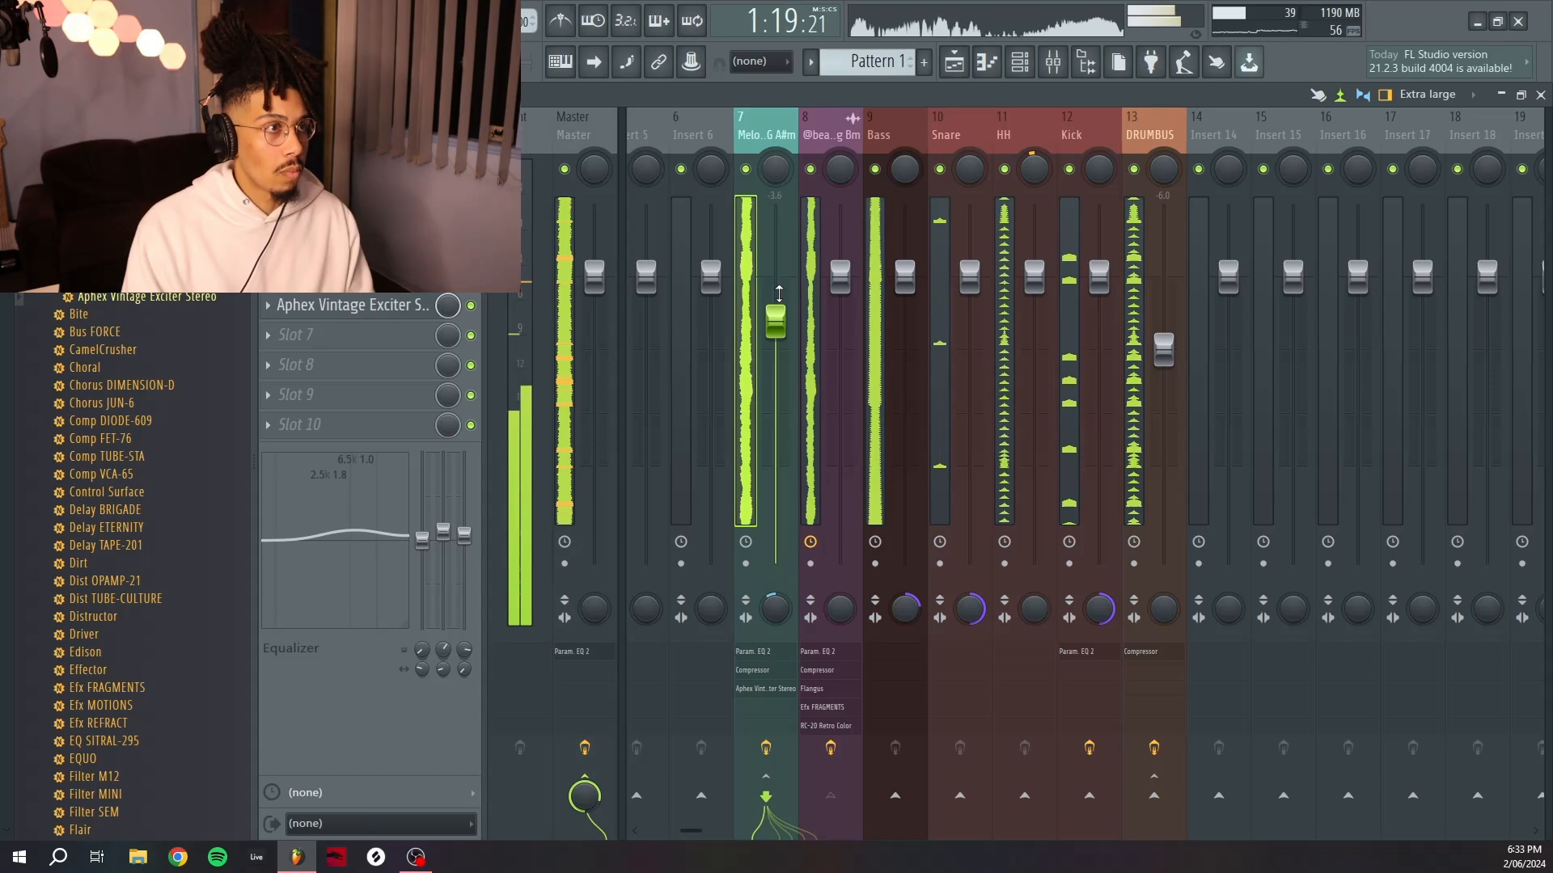
Select the DRUMBUS insert and fine-tune its fader level while the mix plays.
click(1138, 140)
key(Right)
key(Right)
key(Right)
key(Right)
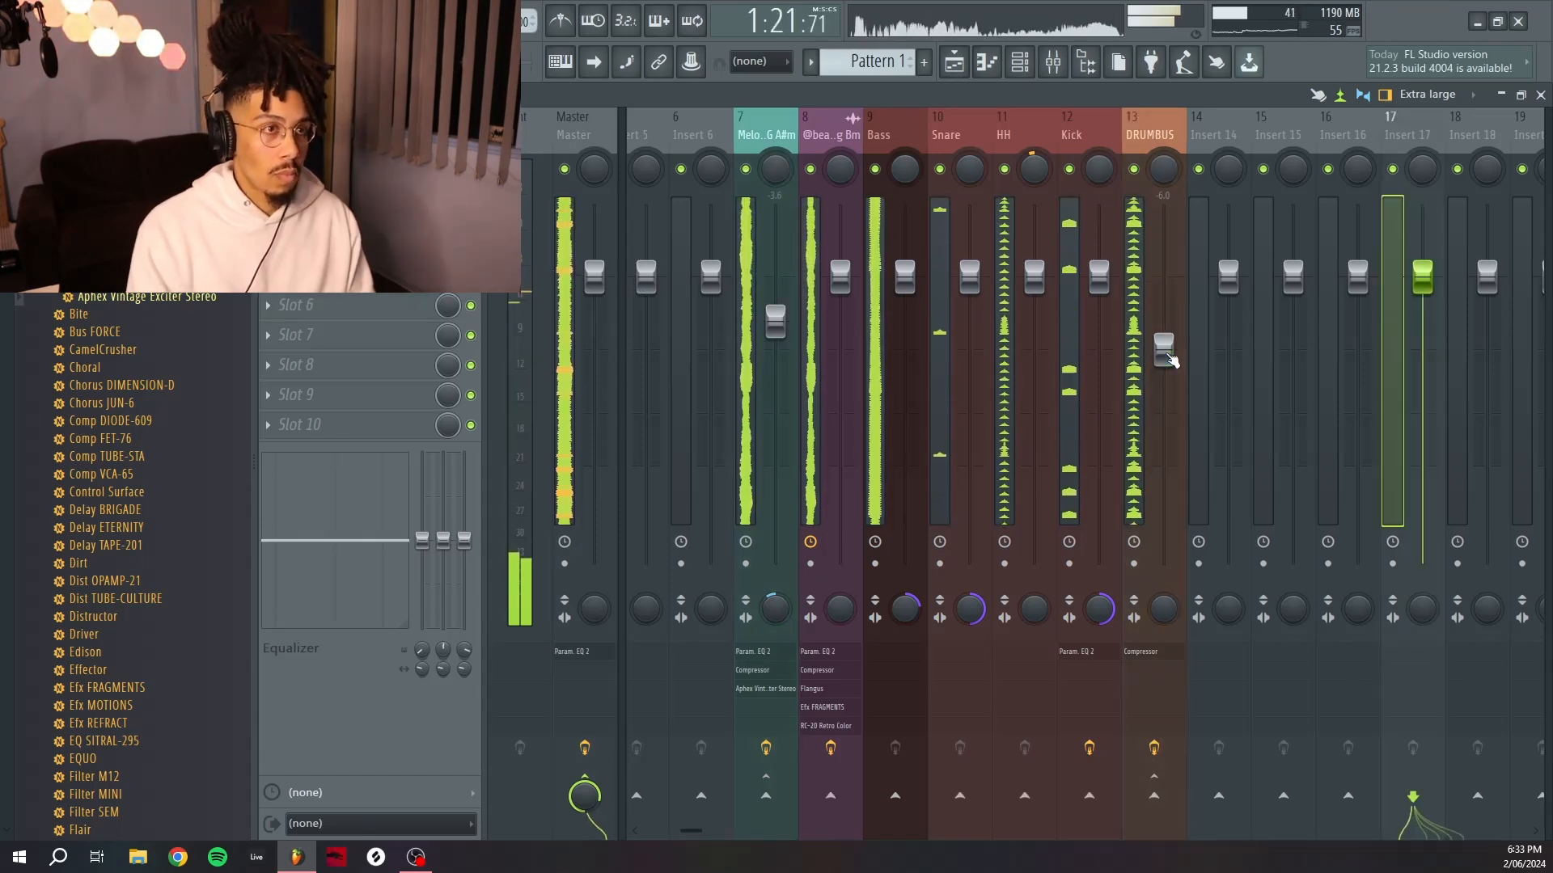
click(1168, 356)
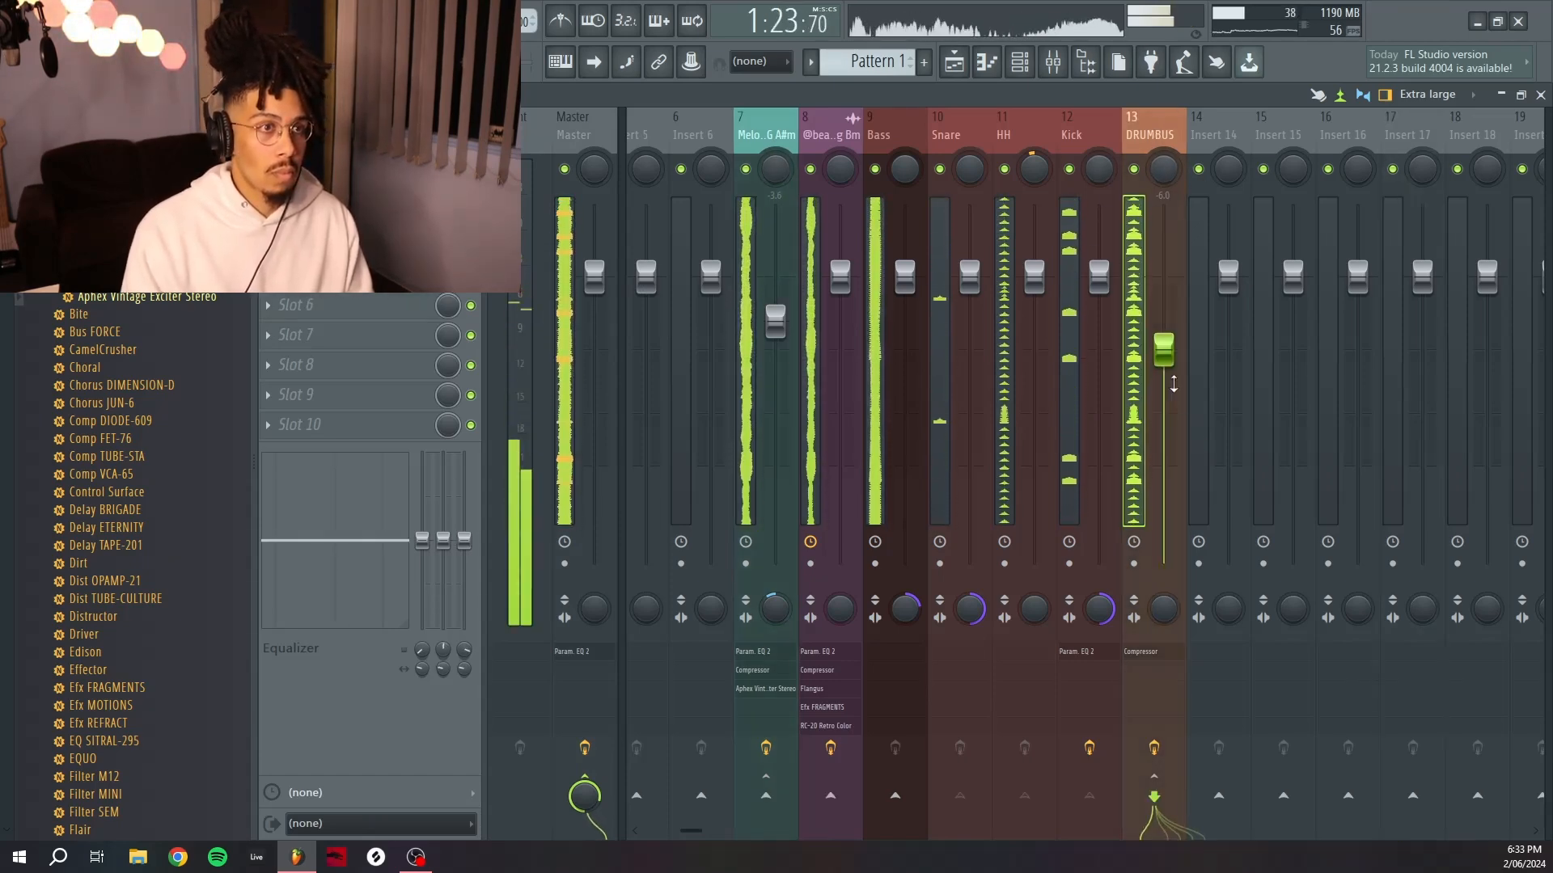
drag(1174, 384, 1173, 387)
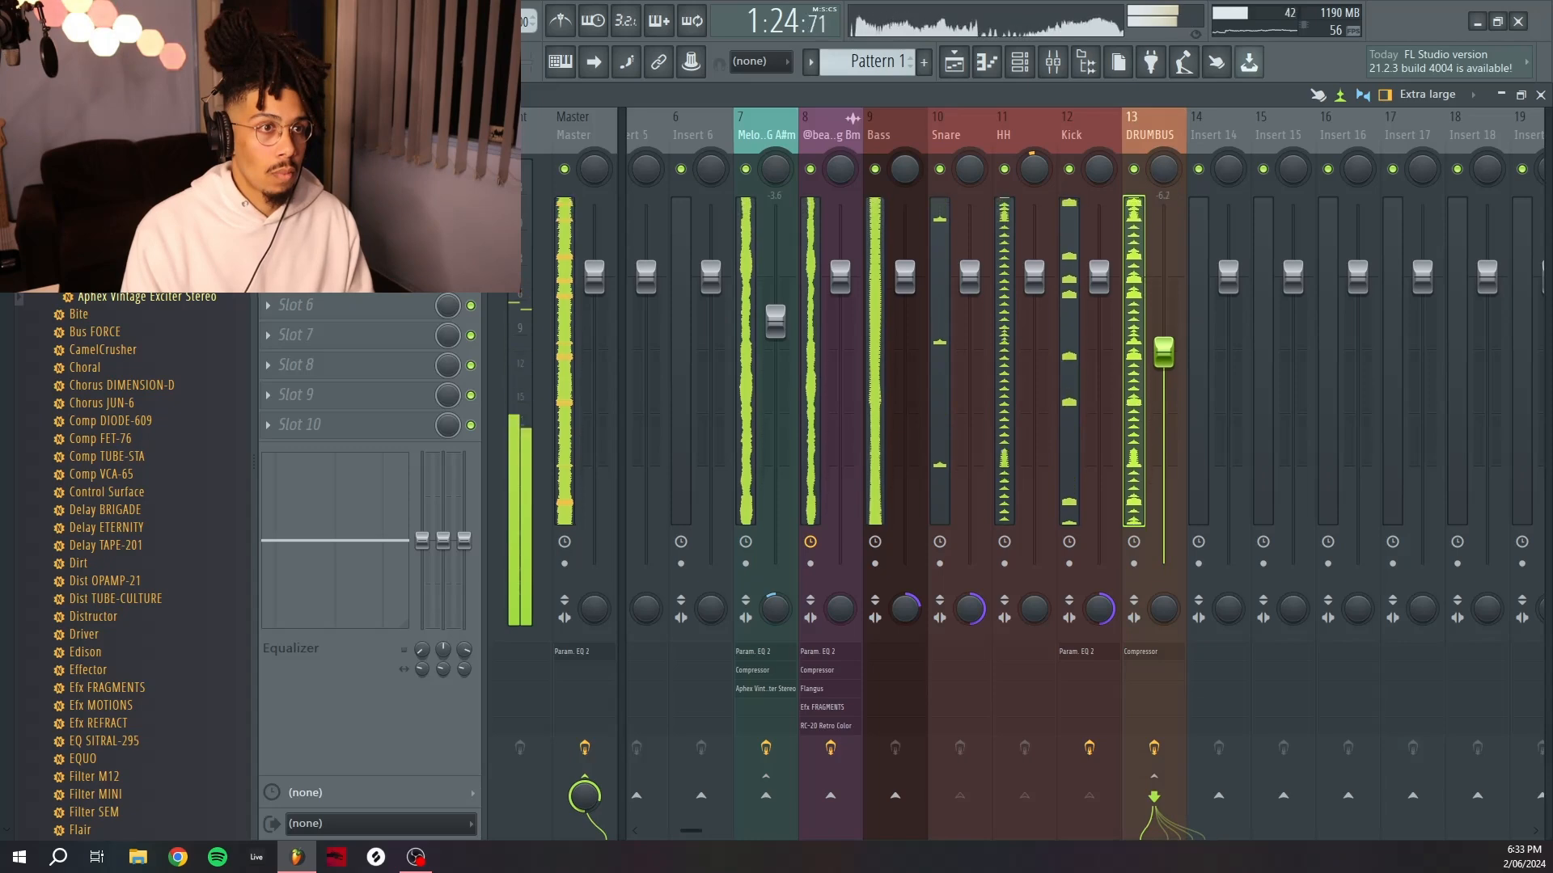
Stop playback, open the Master's Fruity Parametric EQ 2 and load its 40Hz + 18kHz cut preset.
click(594, 132)
key(space)
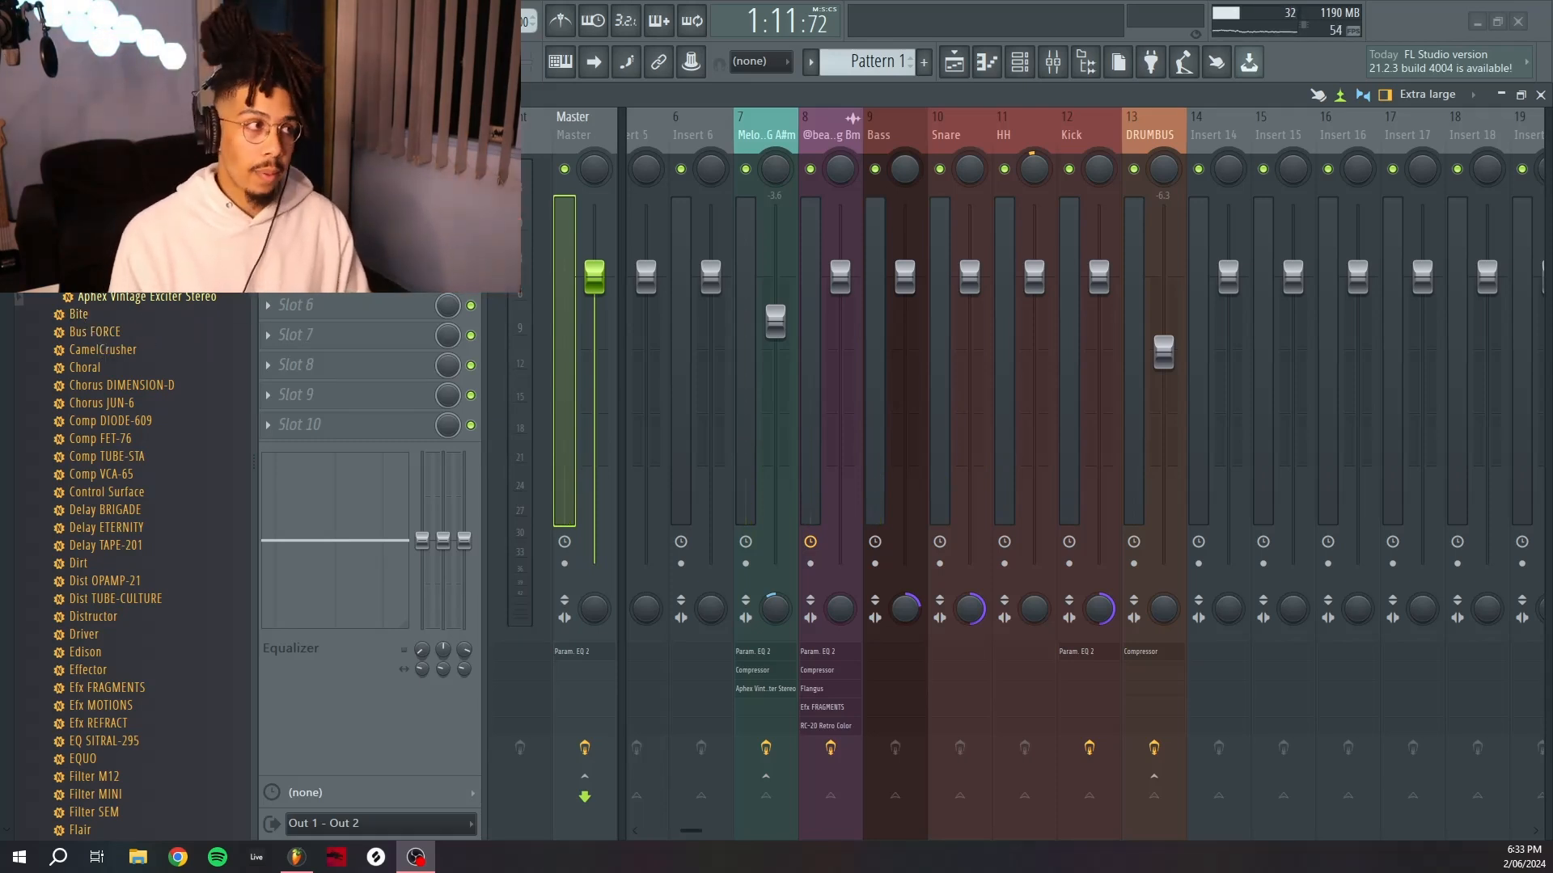
click(339, 155)
click(340, 155)
click(340, 155)
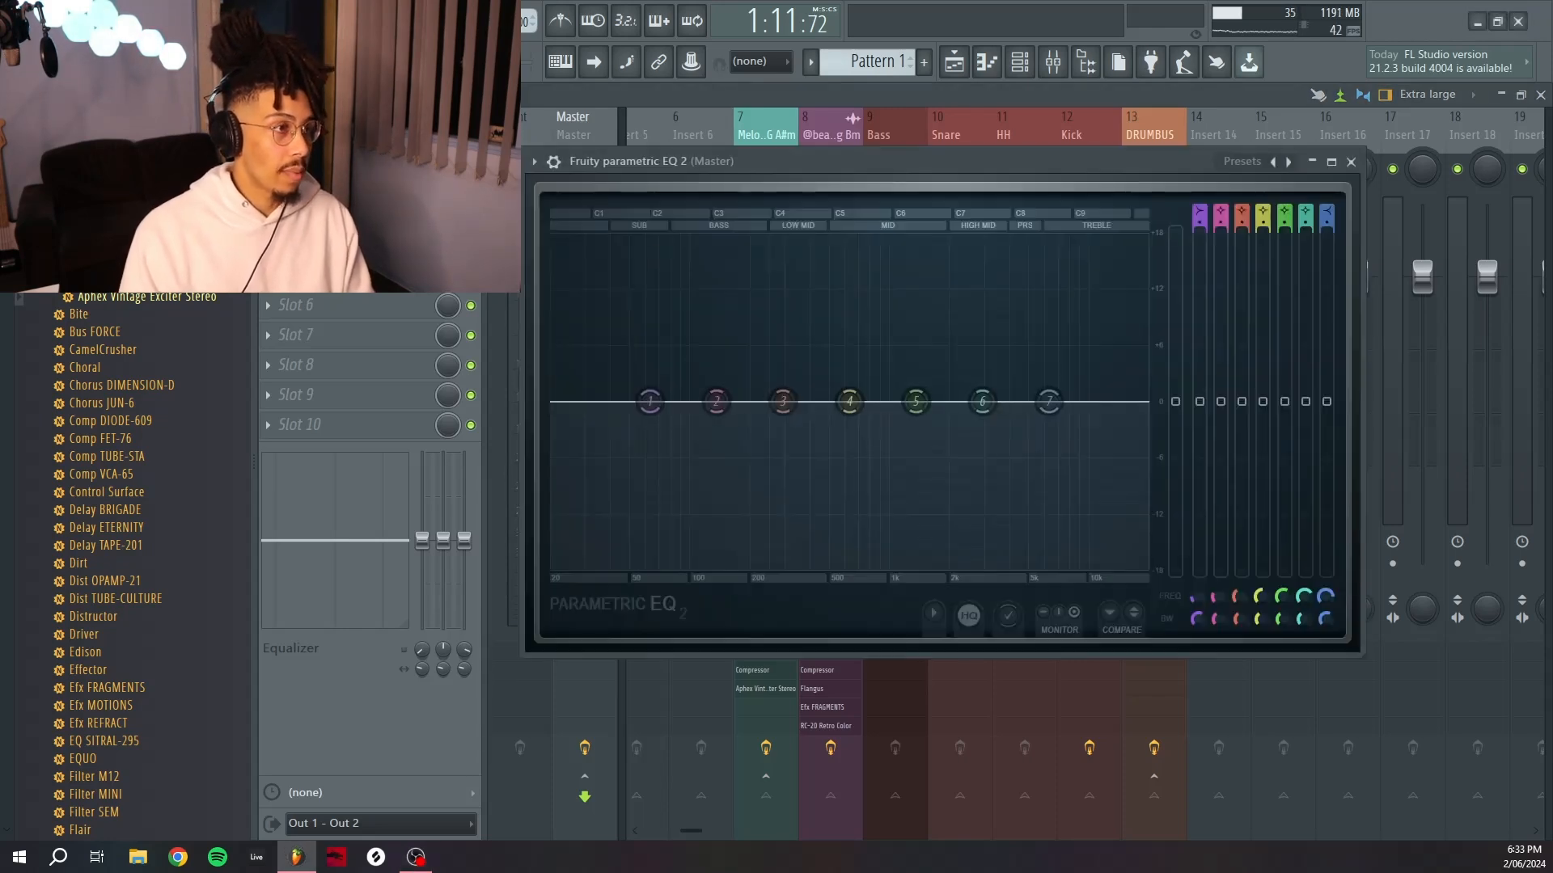
click(1254, 164)
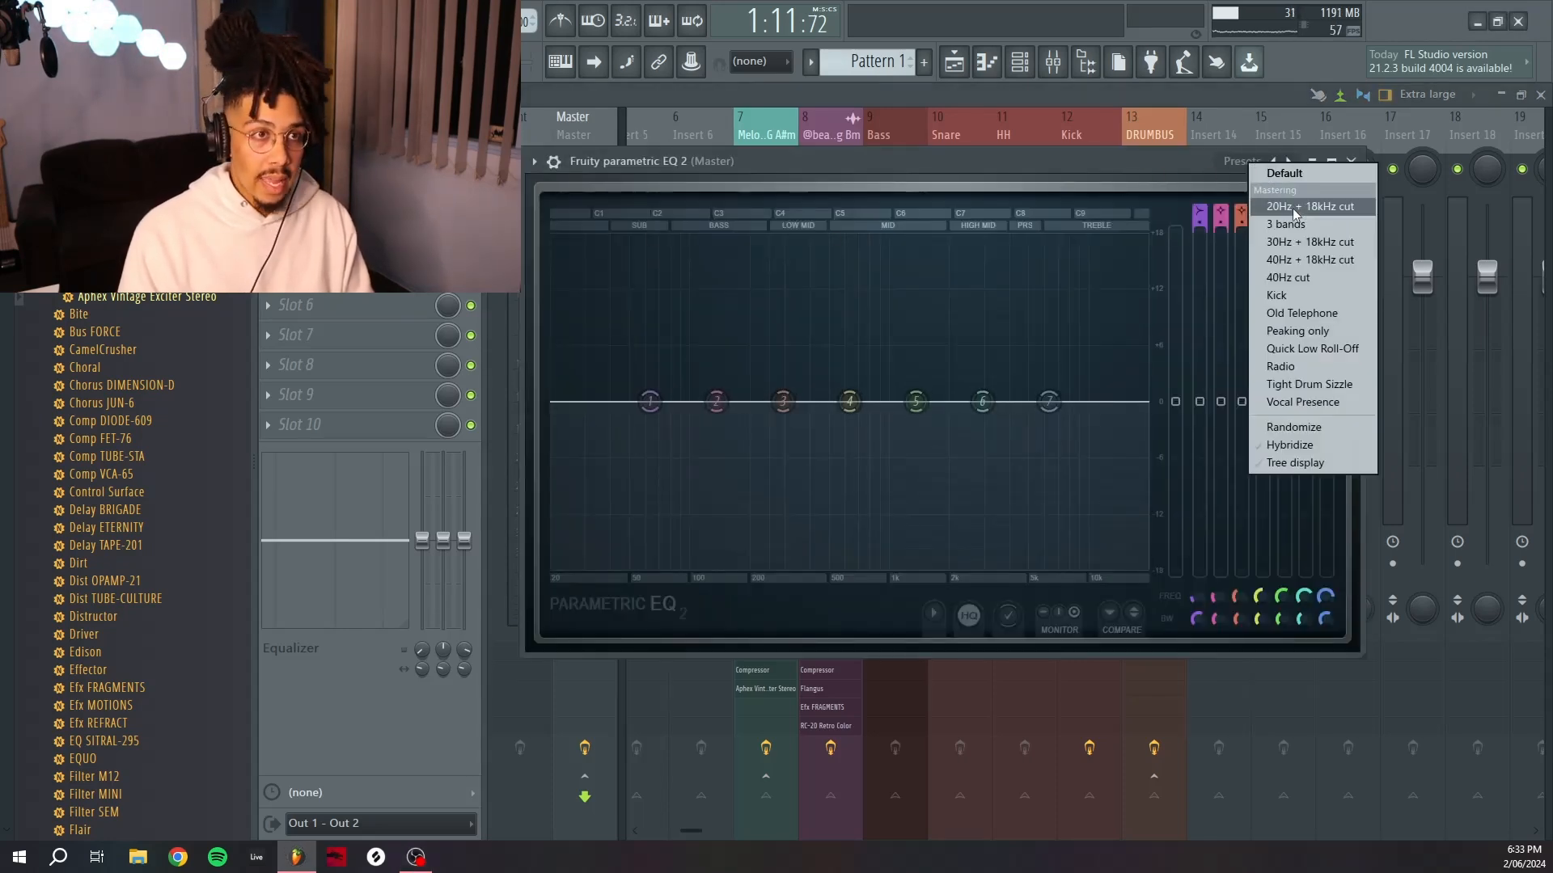
click(1258, 168)
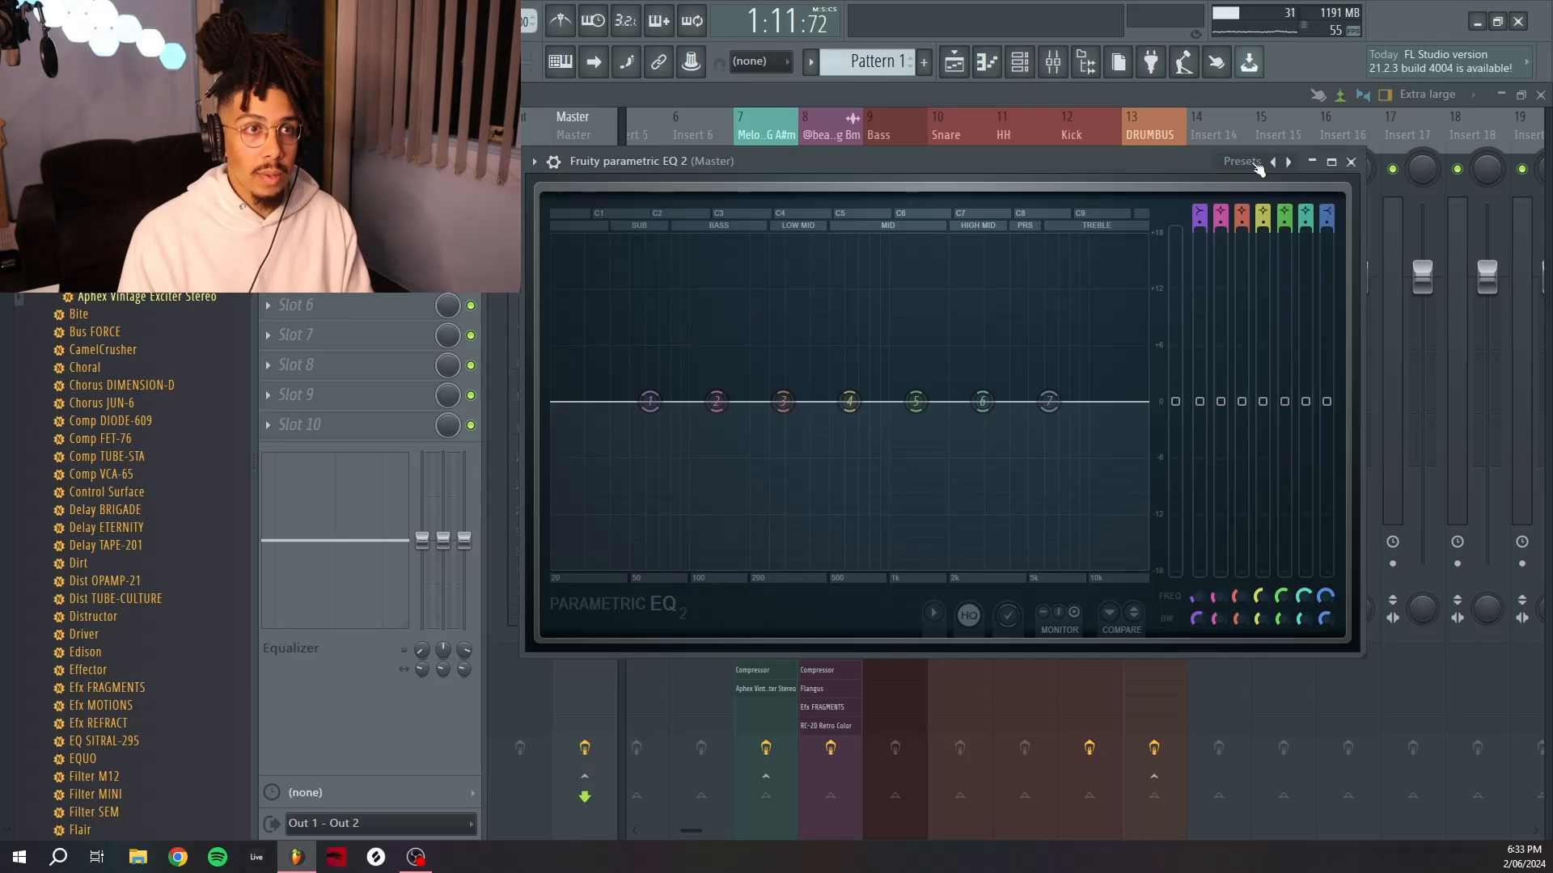
click(1258, 166)
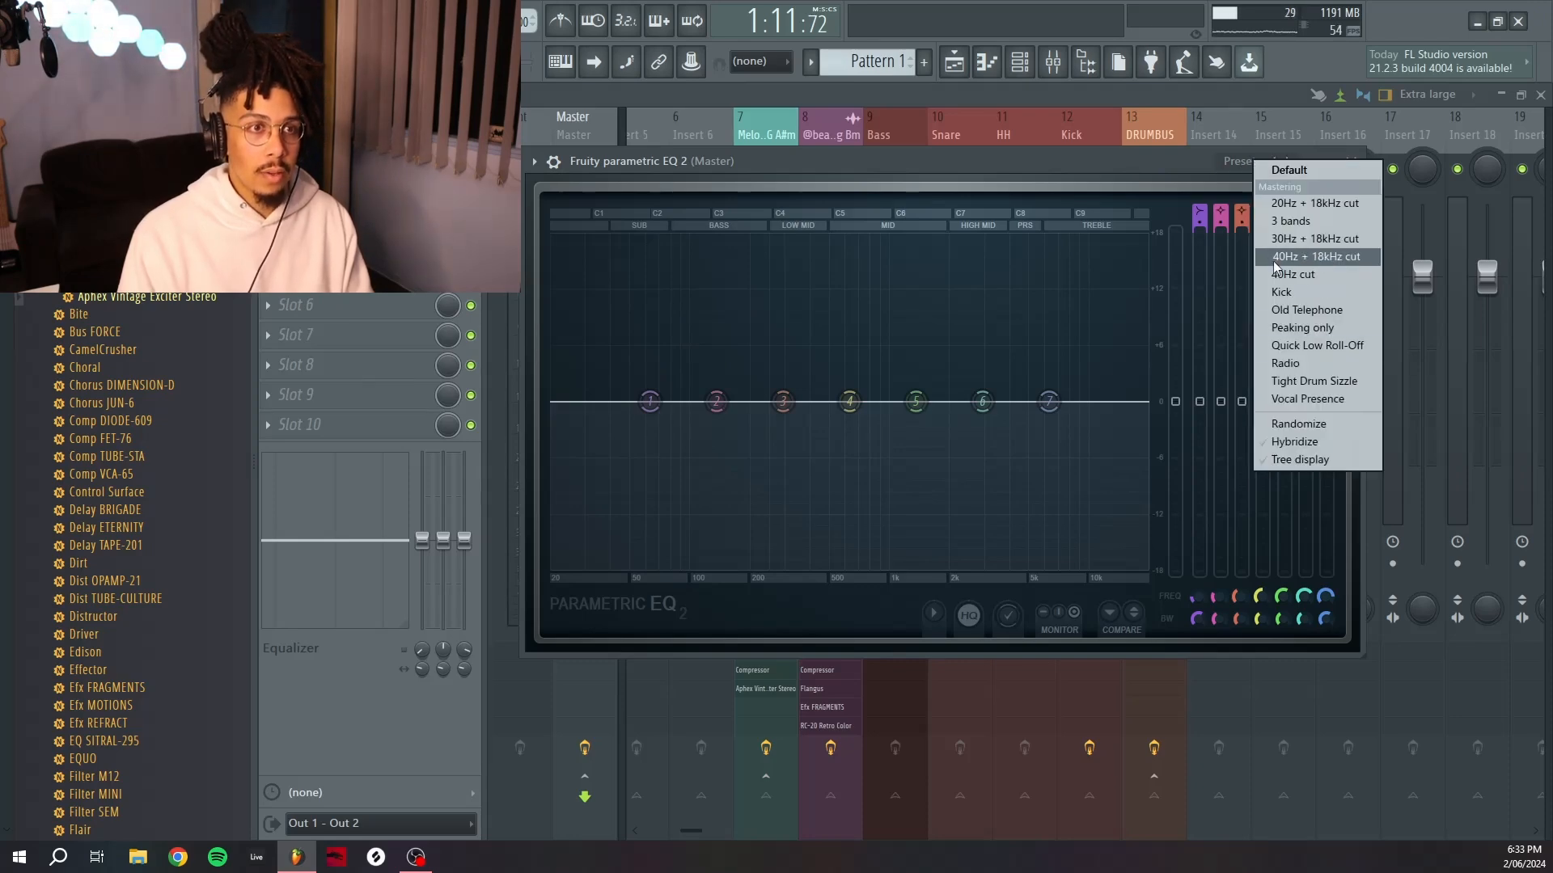
click(1343, 263)
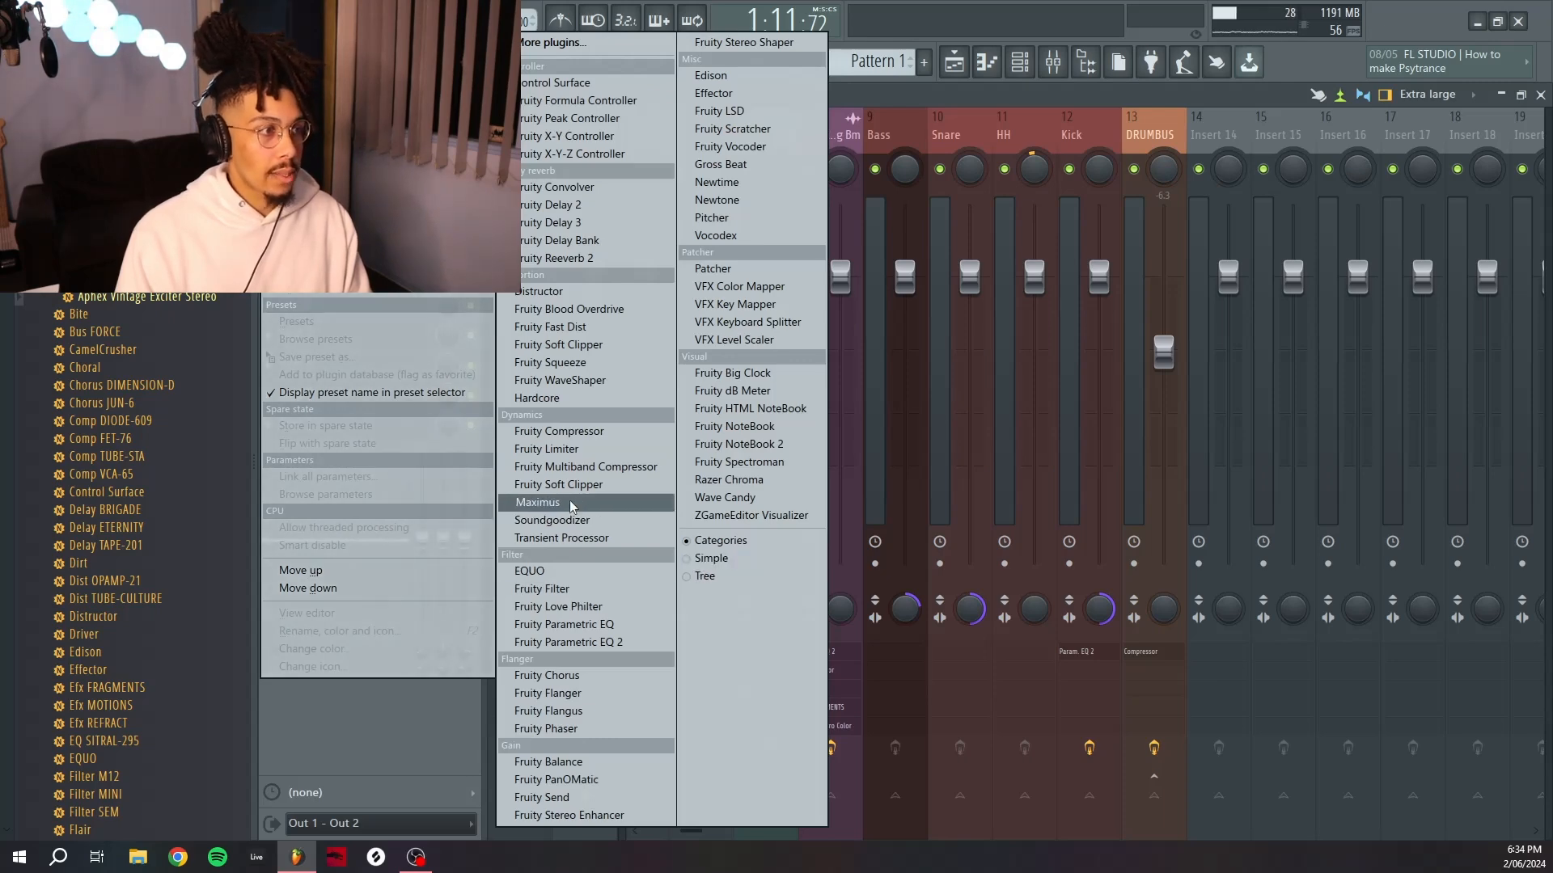
Add Maximus to the Master insert and load the Clear master RMS preset.
click(566, 503)
drag(874, 302, 1180, 235)
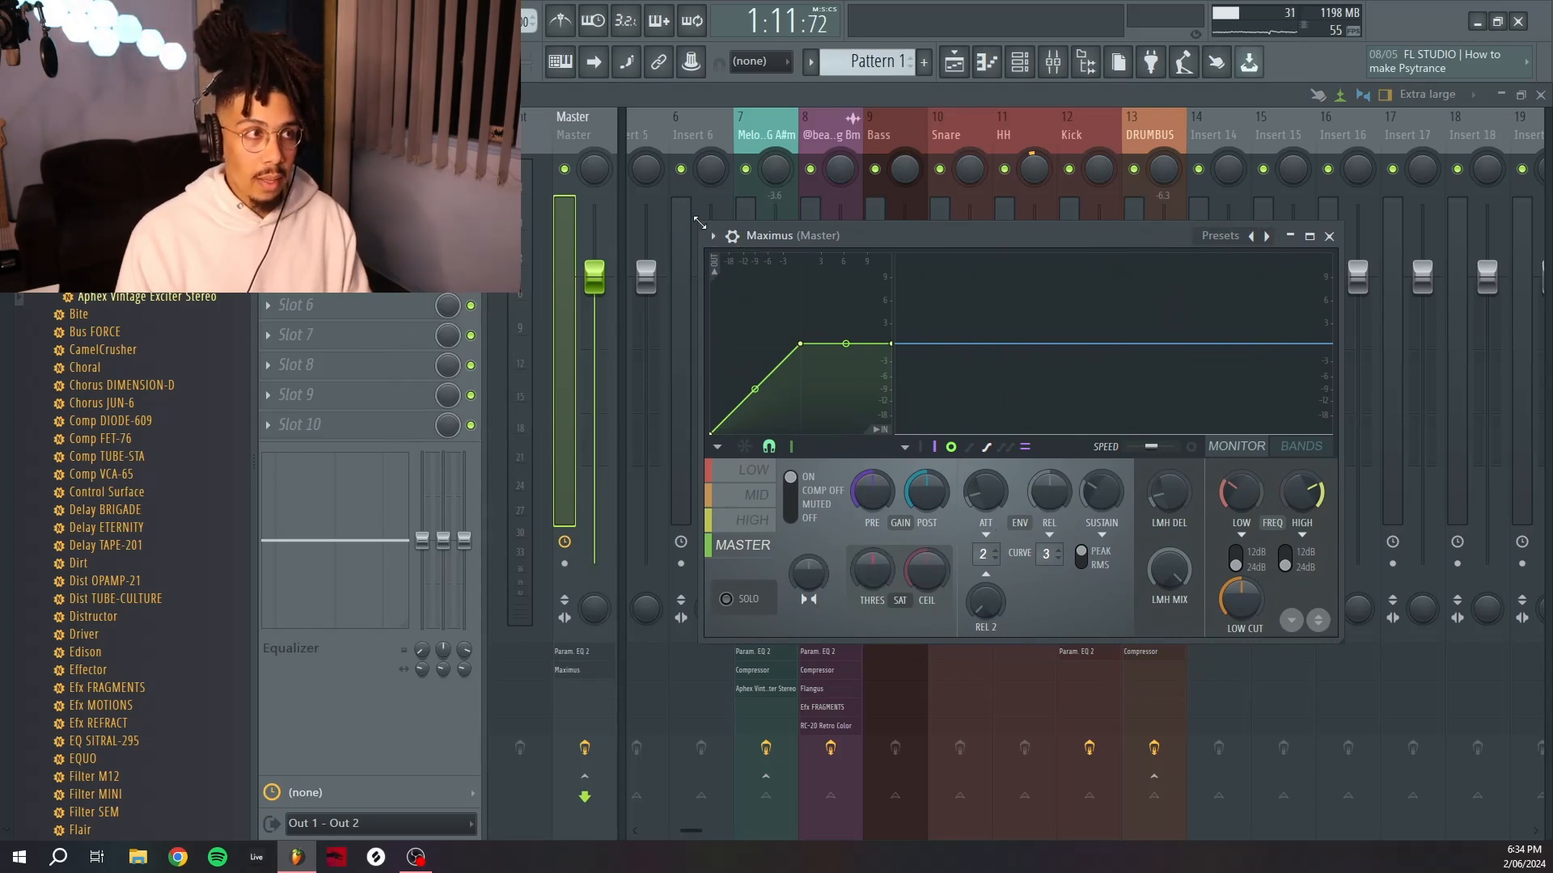
drag(699, 223, 632, 154)
click(1220, 164)
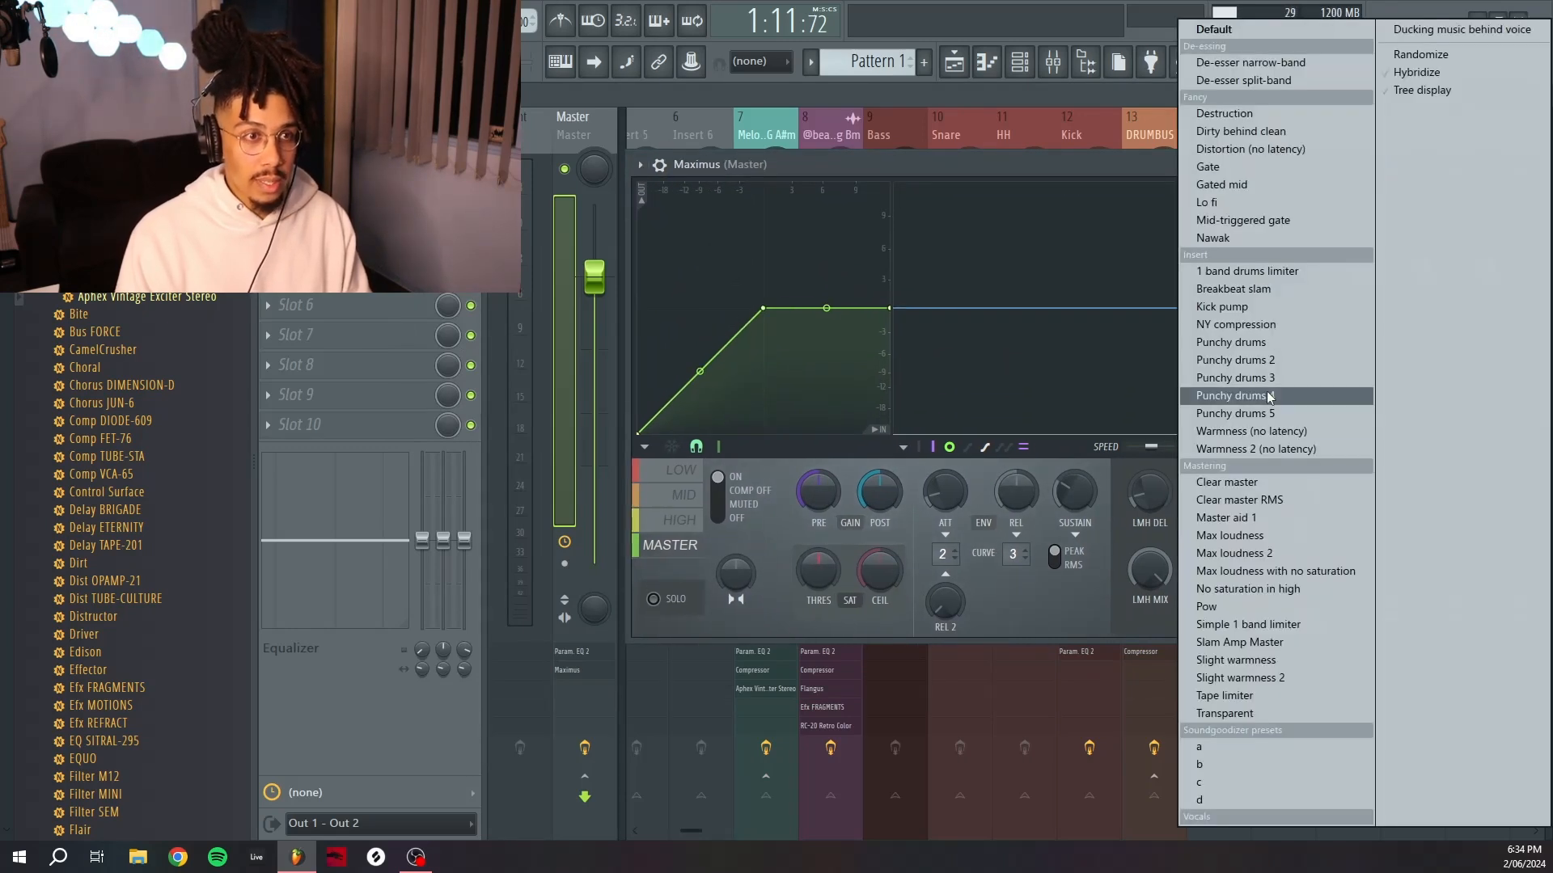
click(1266, 502)
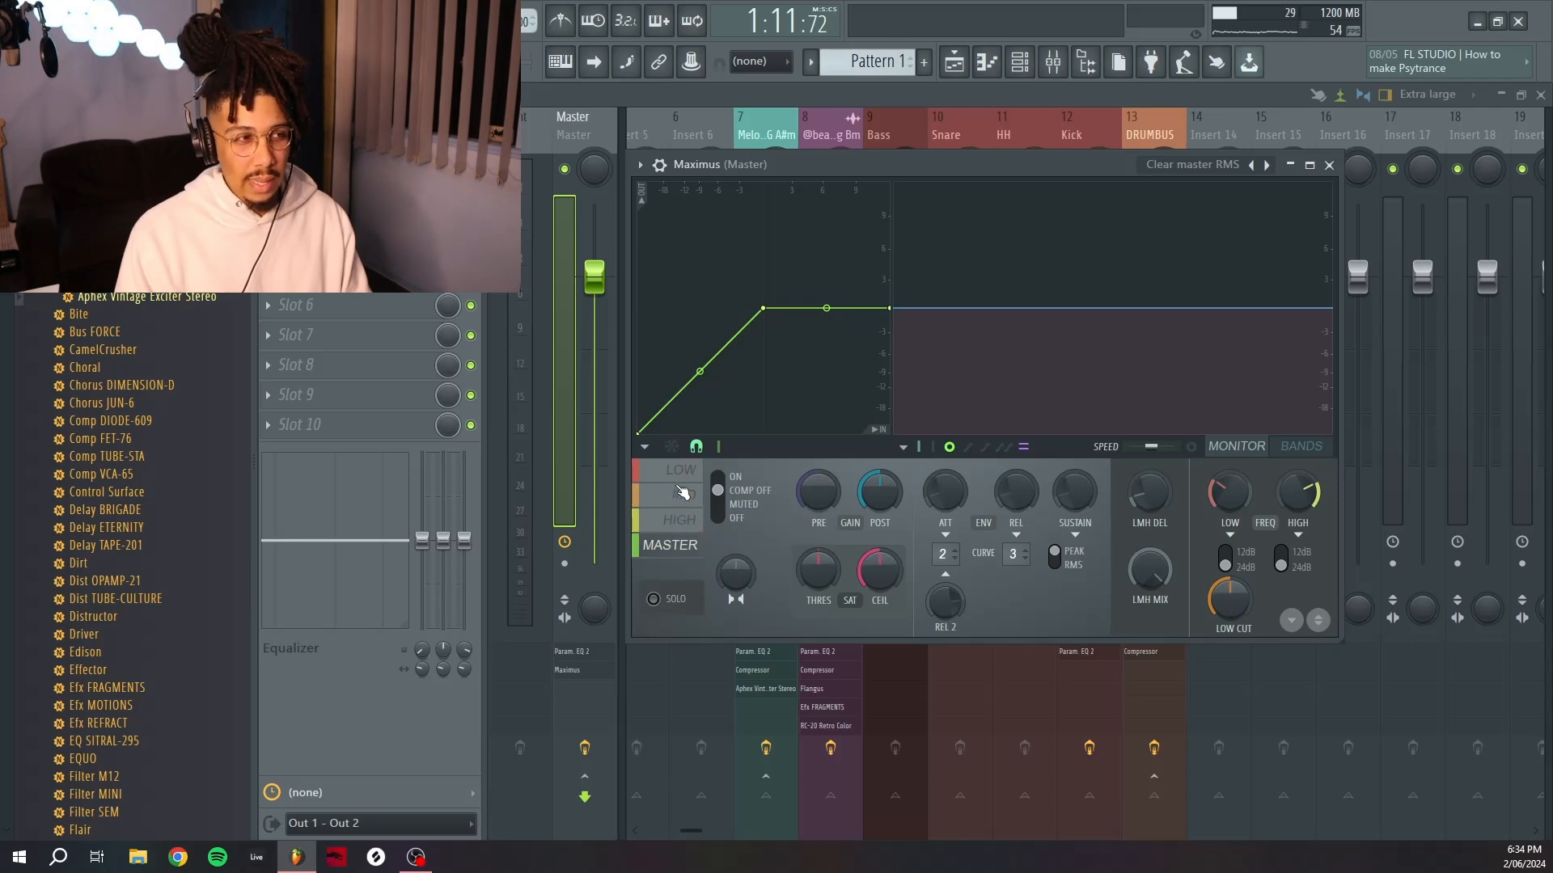
Raise the pre-gain of the low band in Maximus, then return to the Master band view.
click(681, 470)
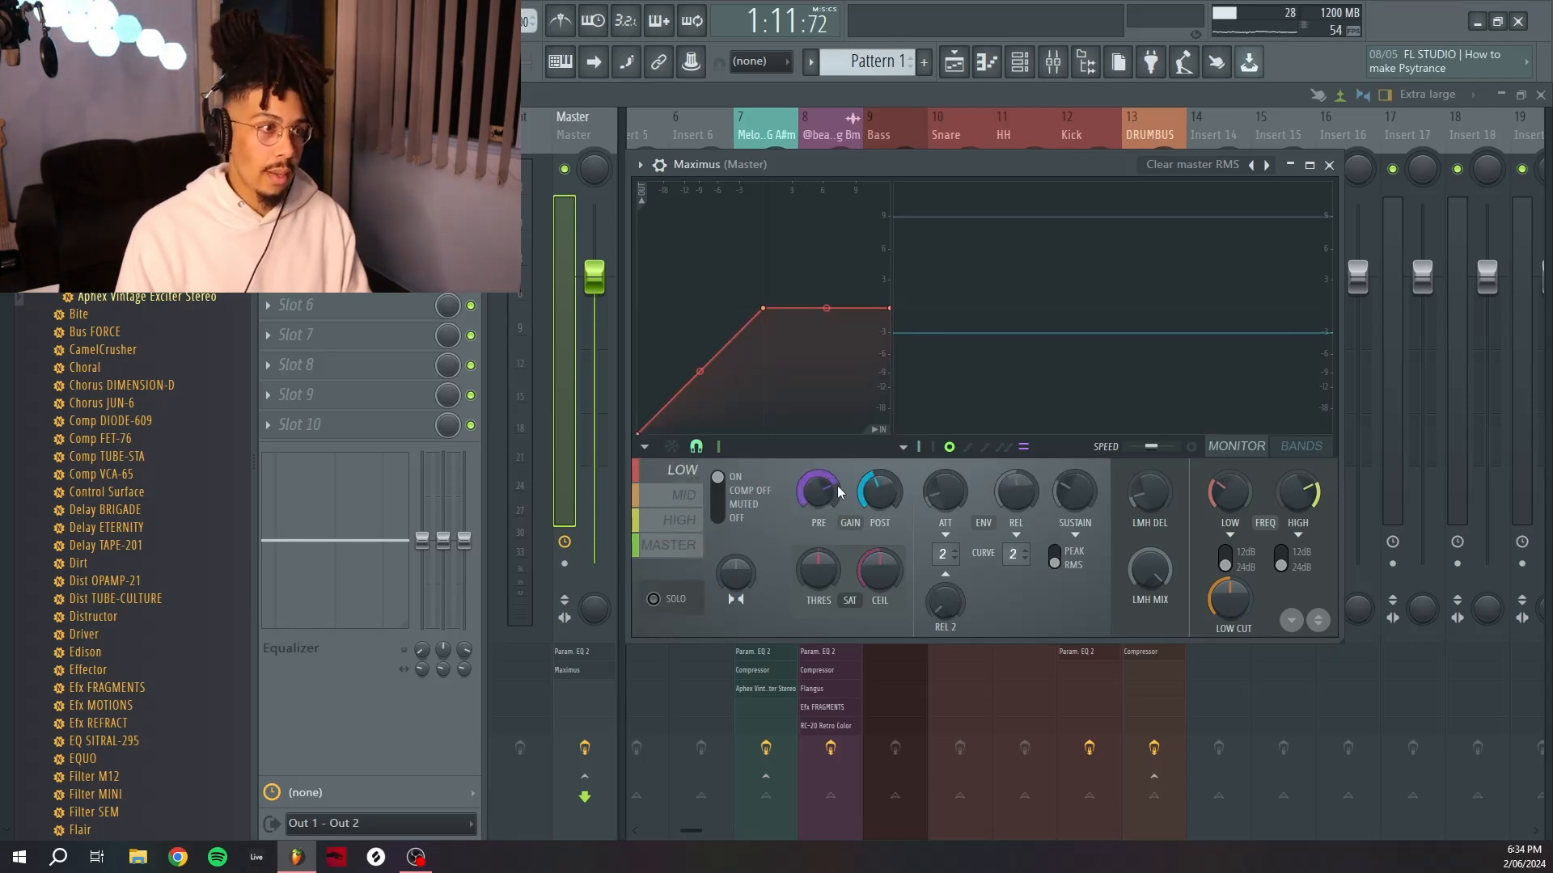
drag(833, 487, 831, 506)
click(686, 522)
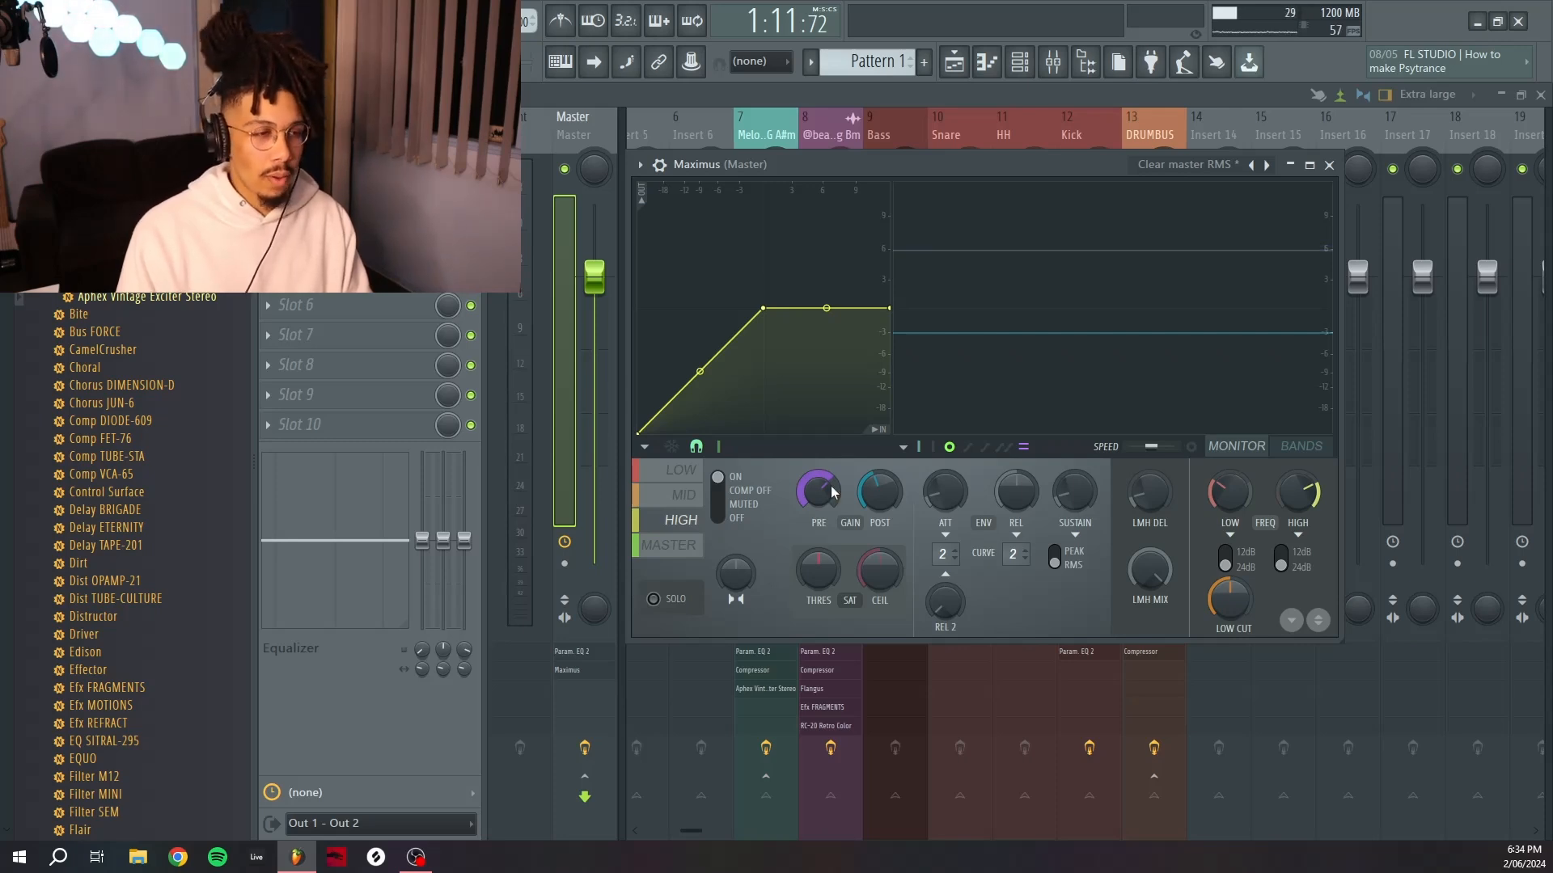
click(686, 548)
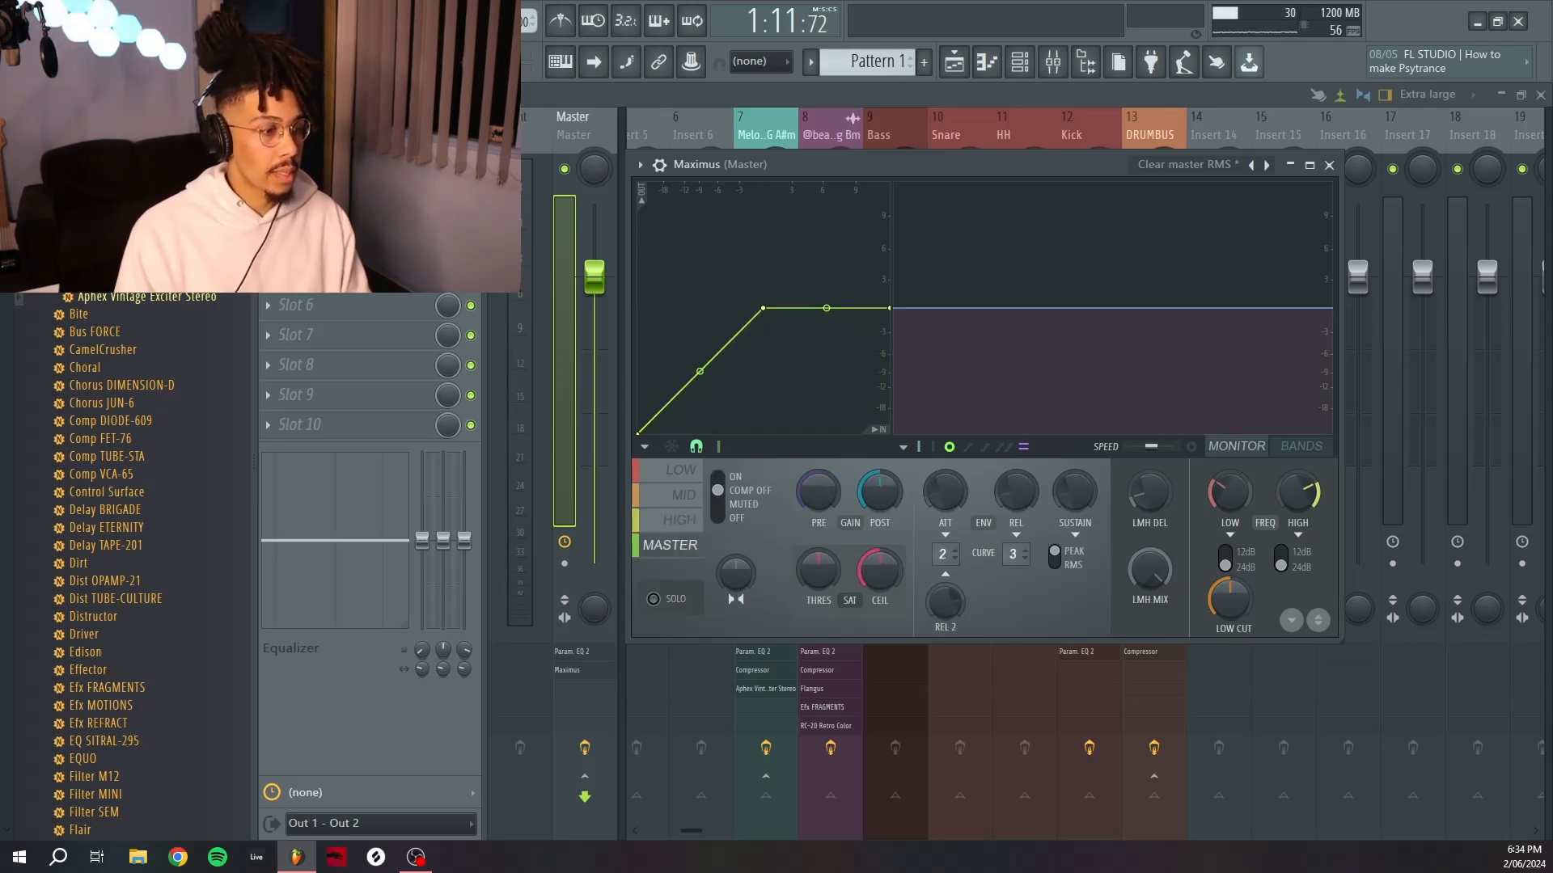
Play the mix and tweak the pre-gain of the low and mid bands in Maximus.
key(space)
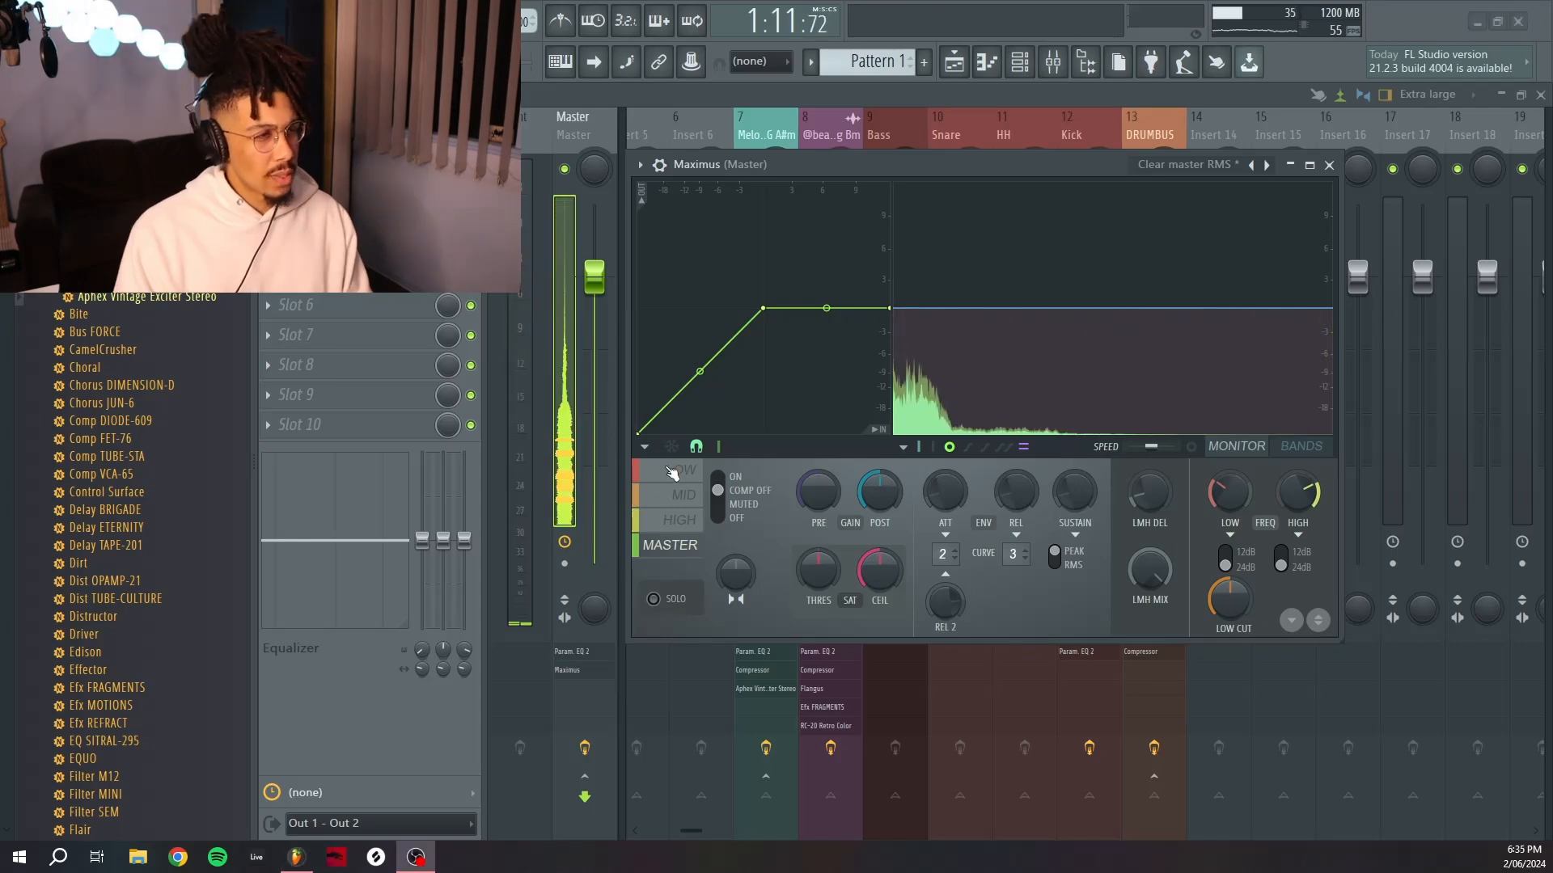
click(672, 474)
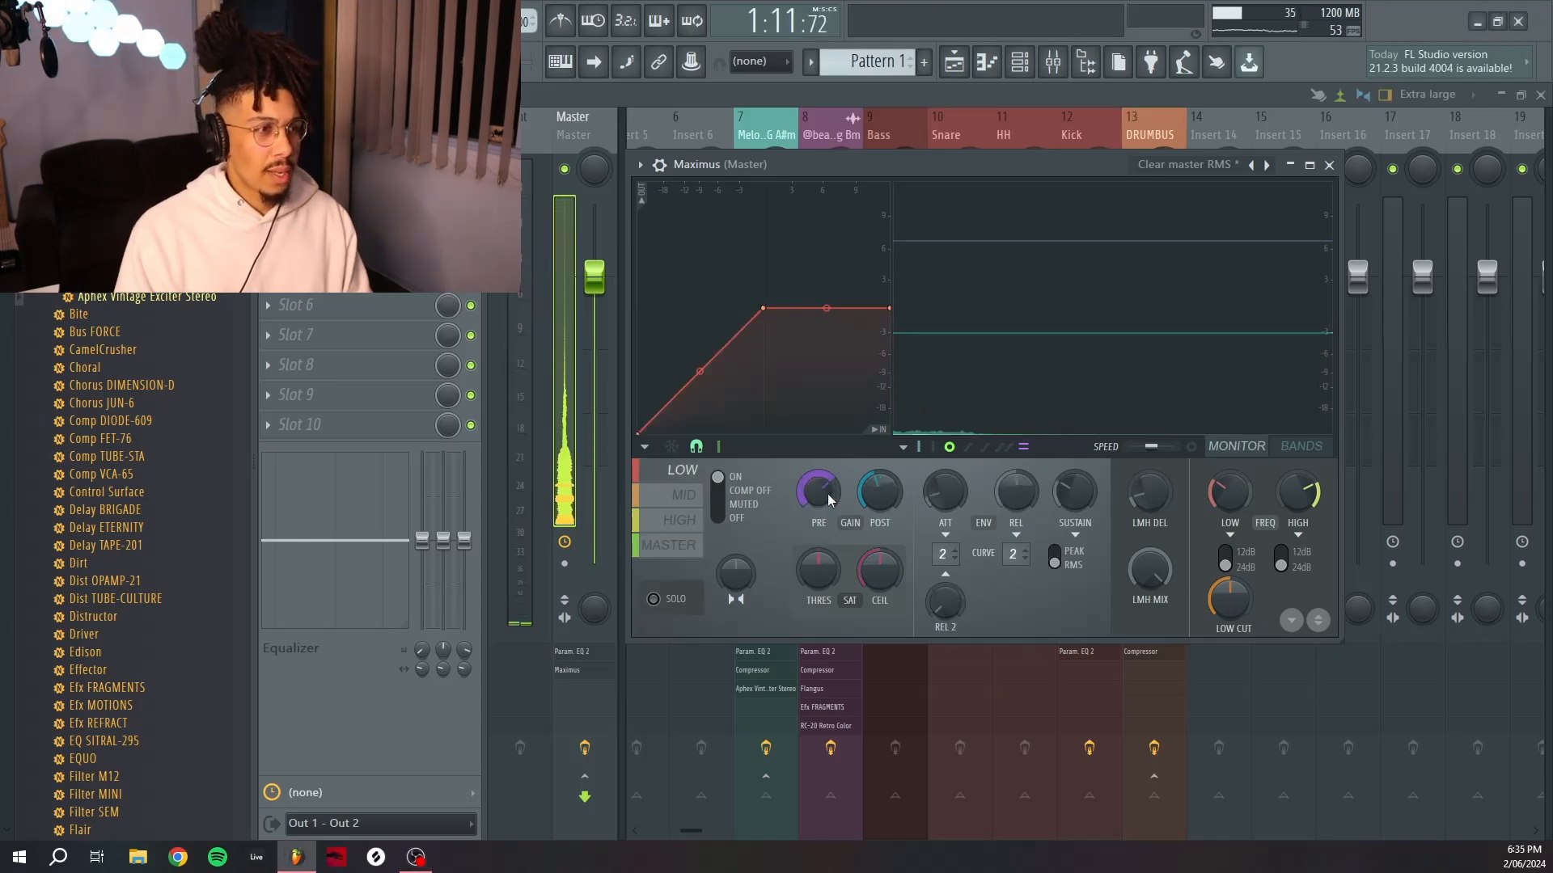
drag(828, 497, 827, 503)
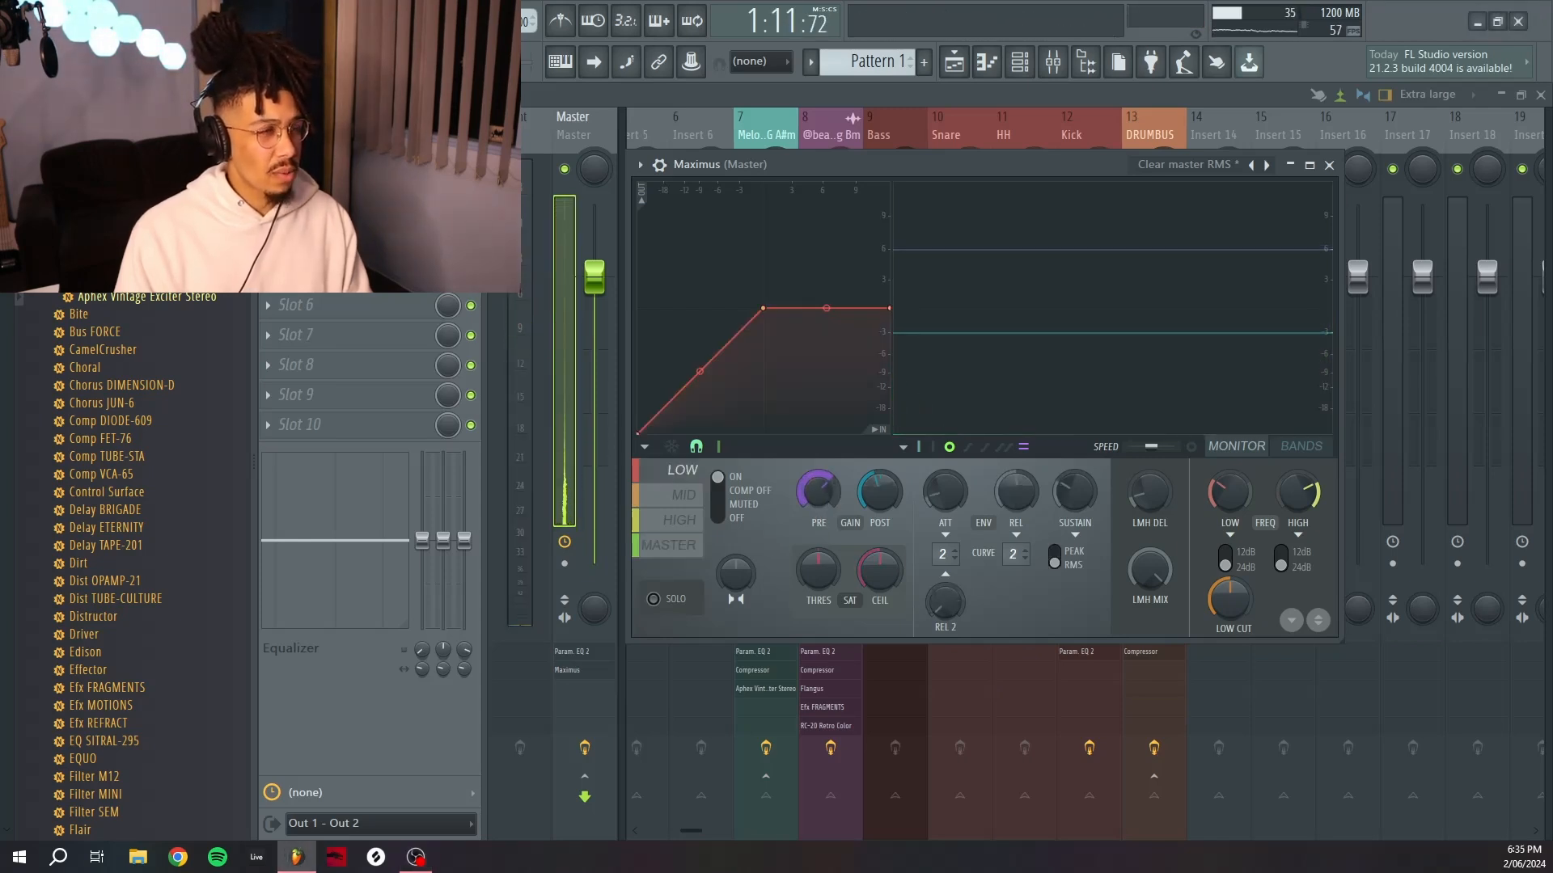
click(683, 495)
drag(817, 490, 817, 482)
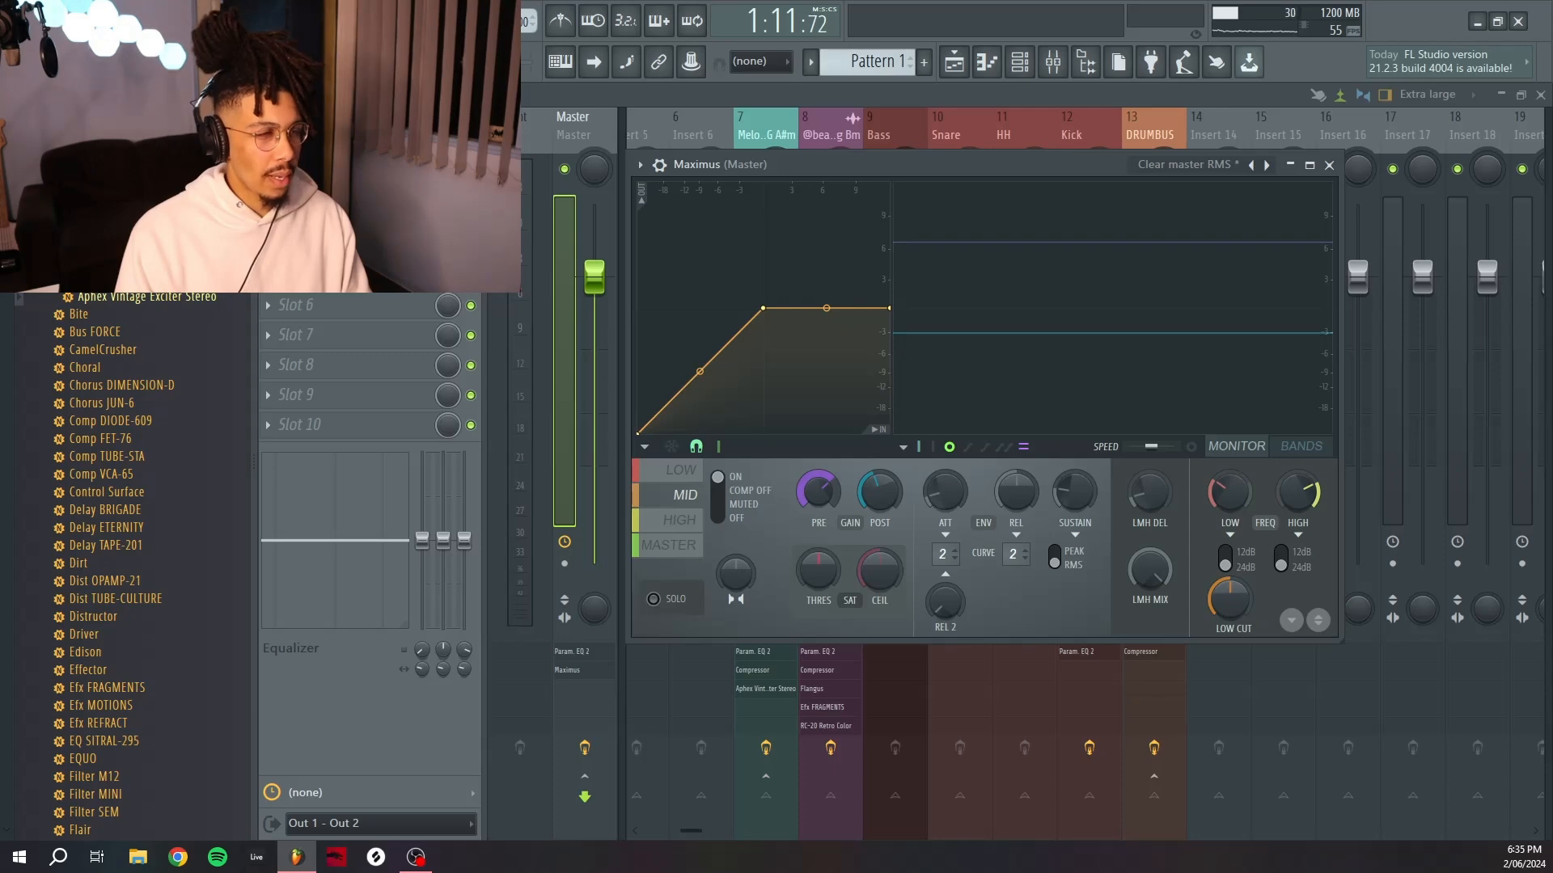
click(693, 529)
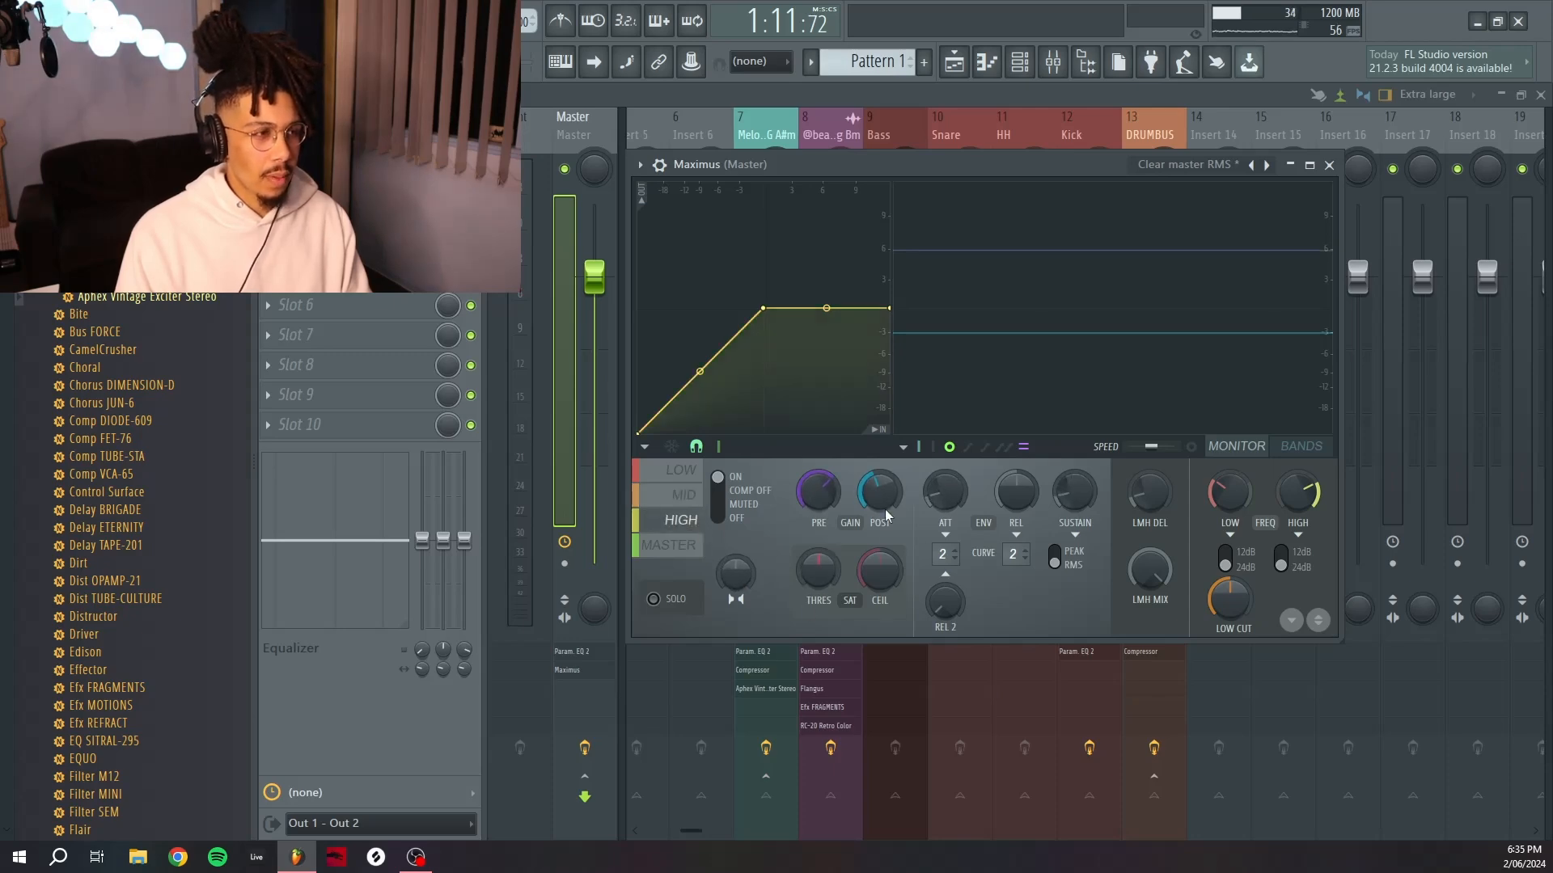
Add a Fruity Limiter to the next Master effect slot and enlarge its window.
click(344, 338)
mouse_move(327, 422)
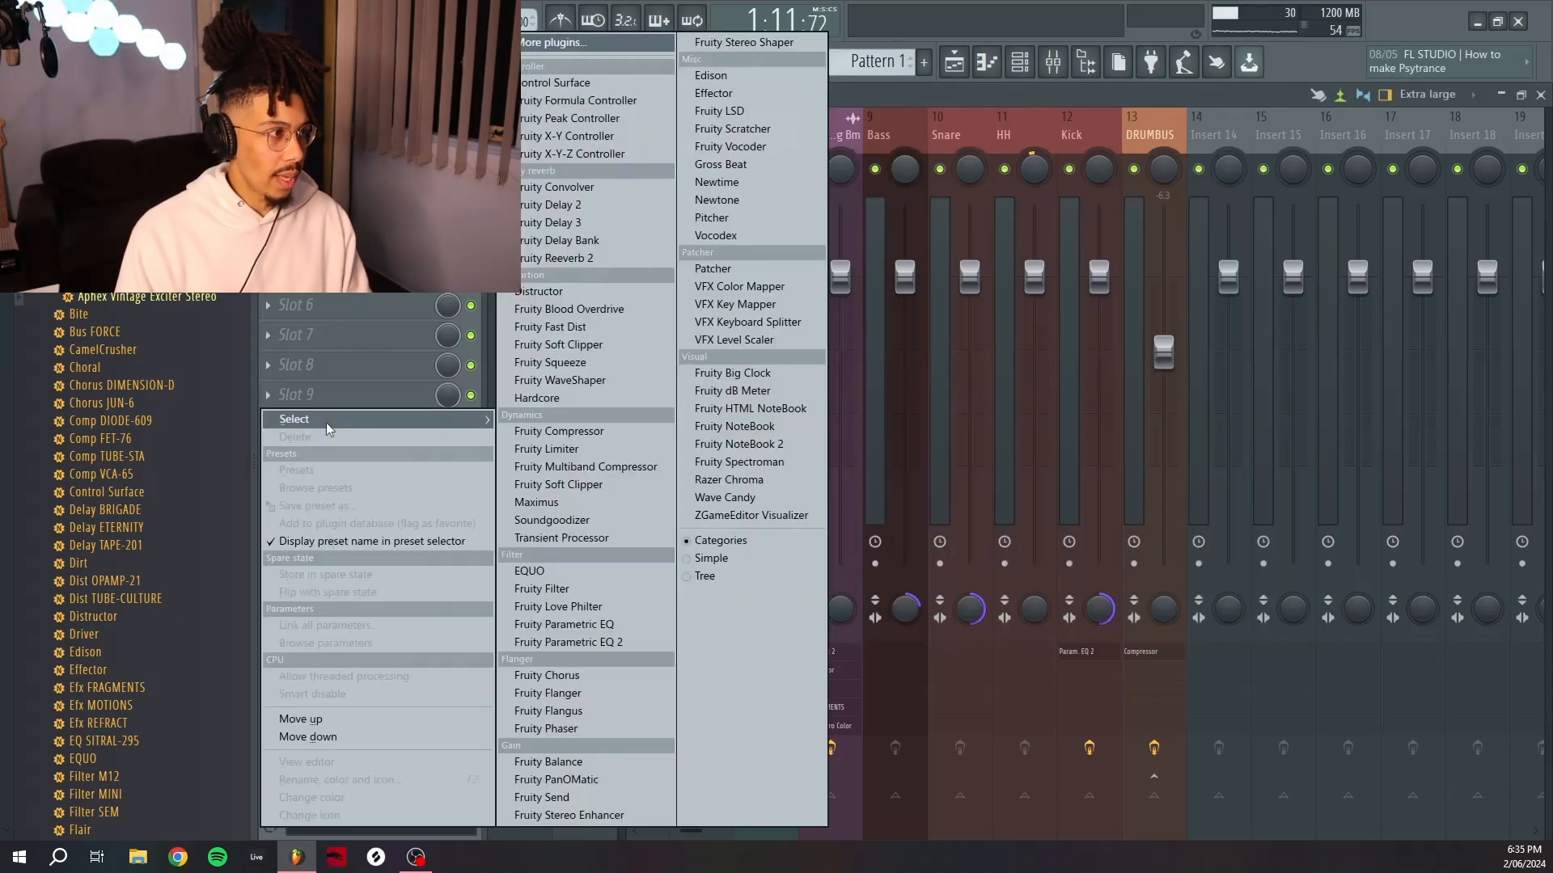
click(587, 445)
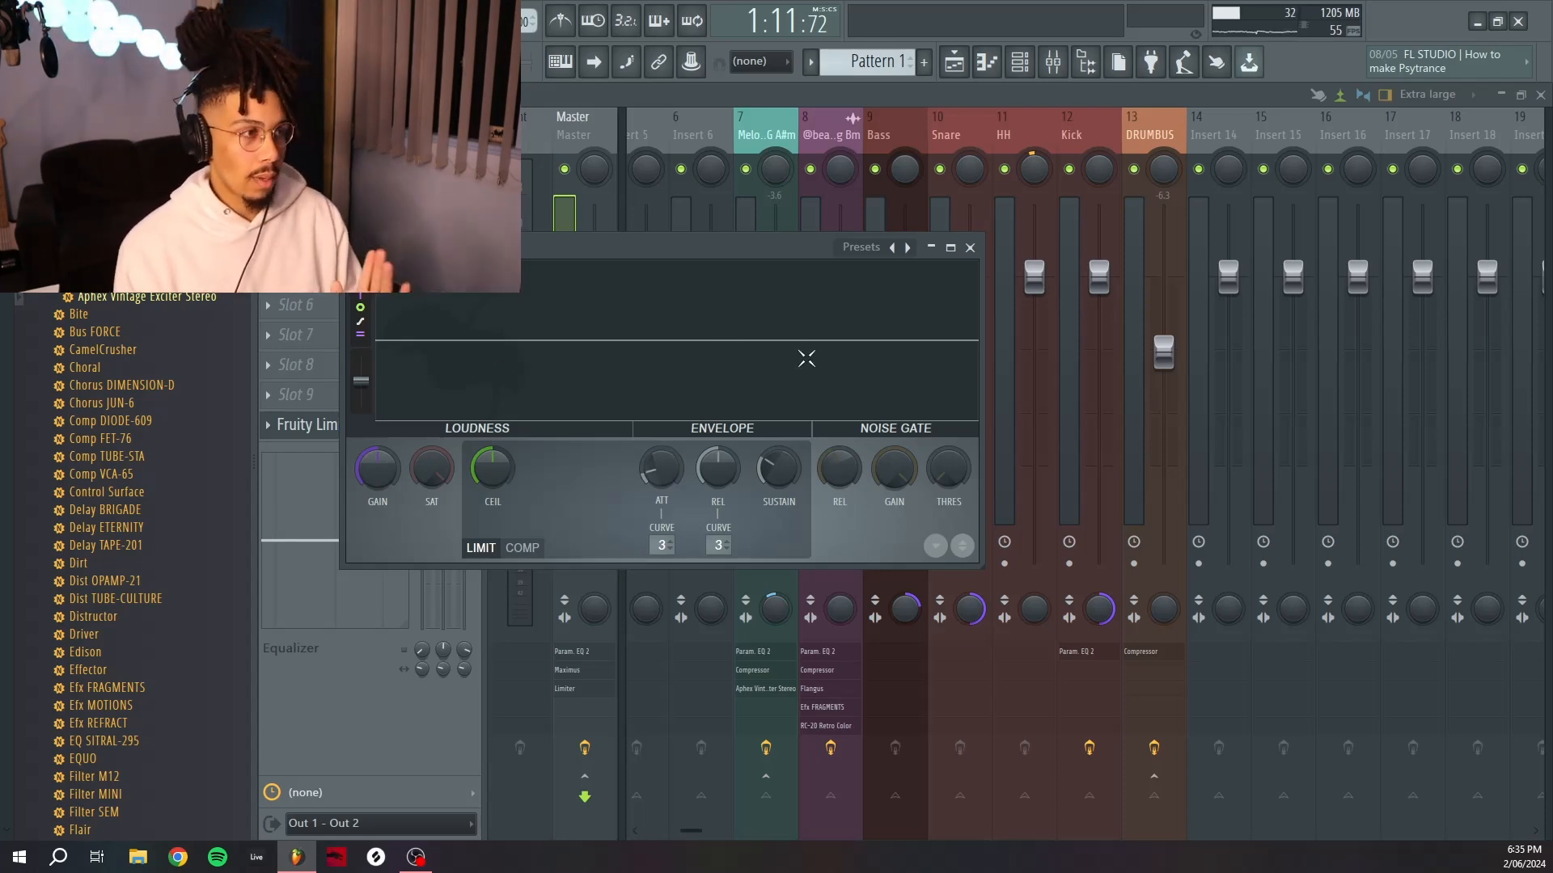
drag(708, 250, 881, 160)
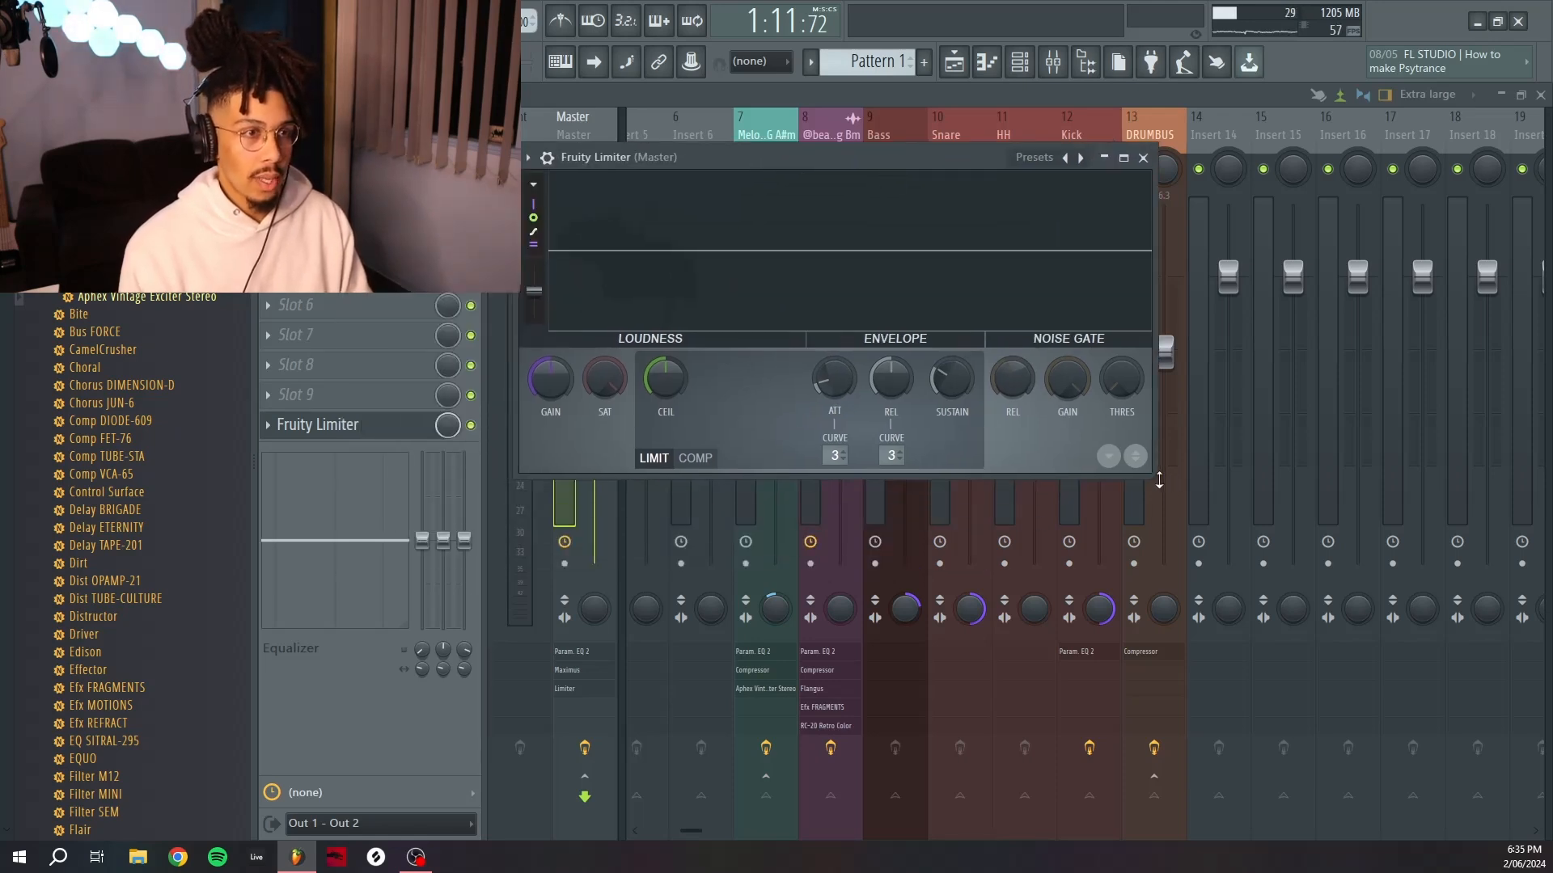
drag(1157, 478, 1396, 650)
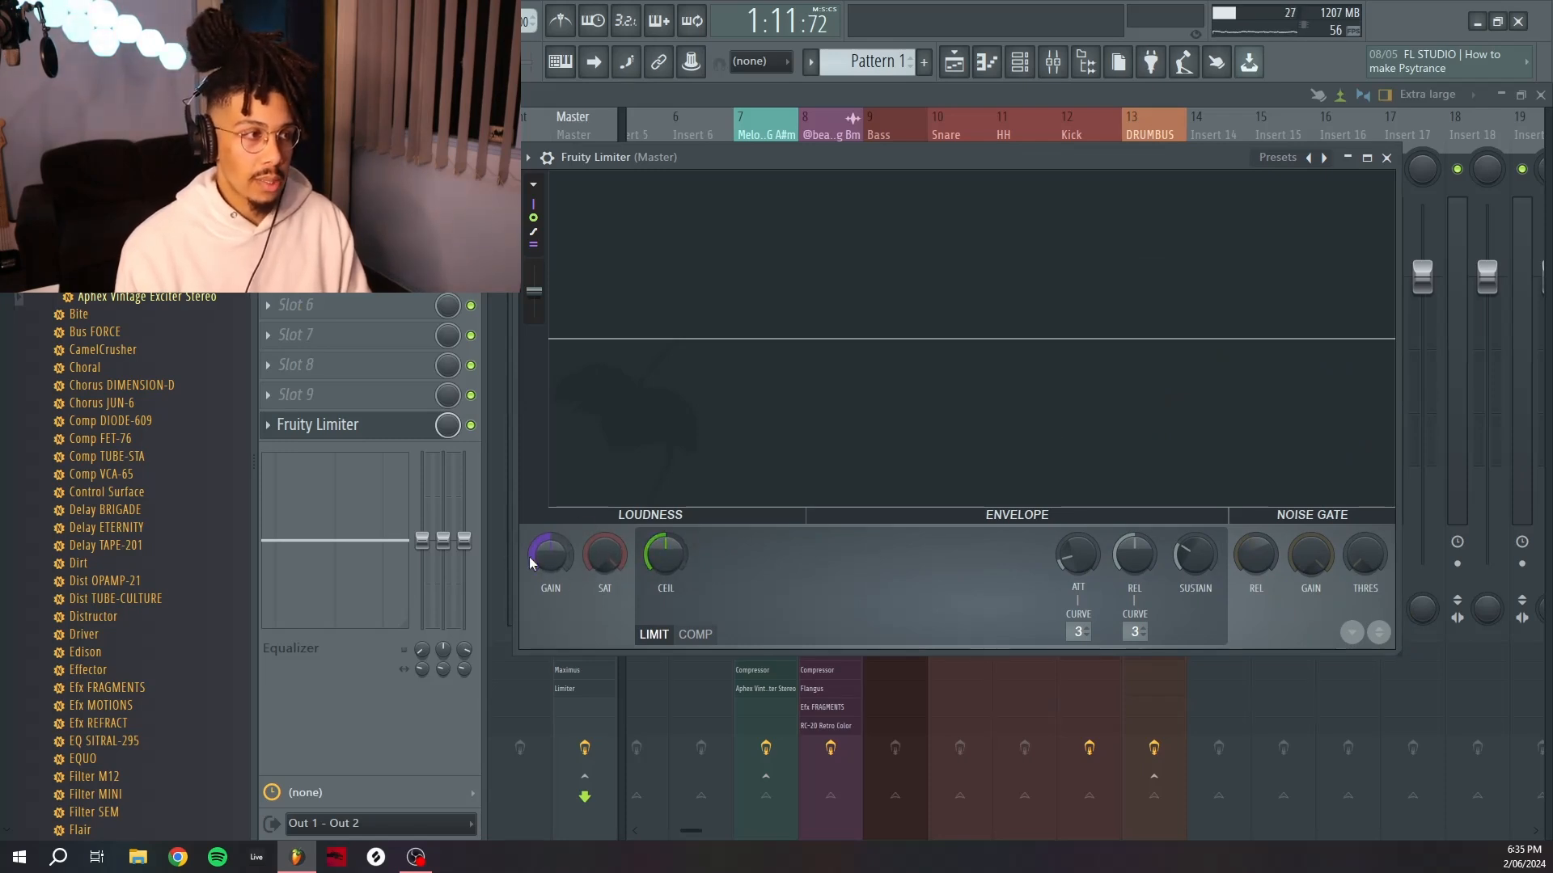
drag(545, 557, 545, 530)
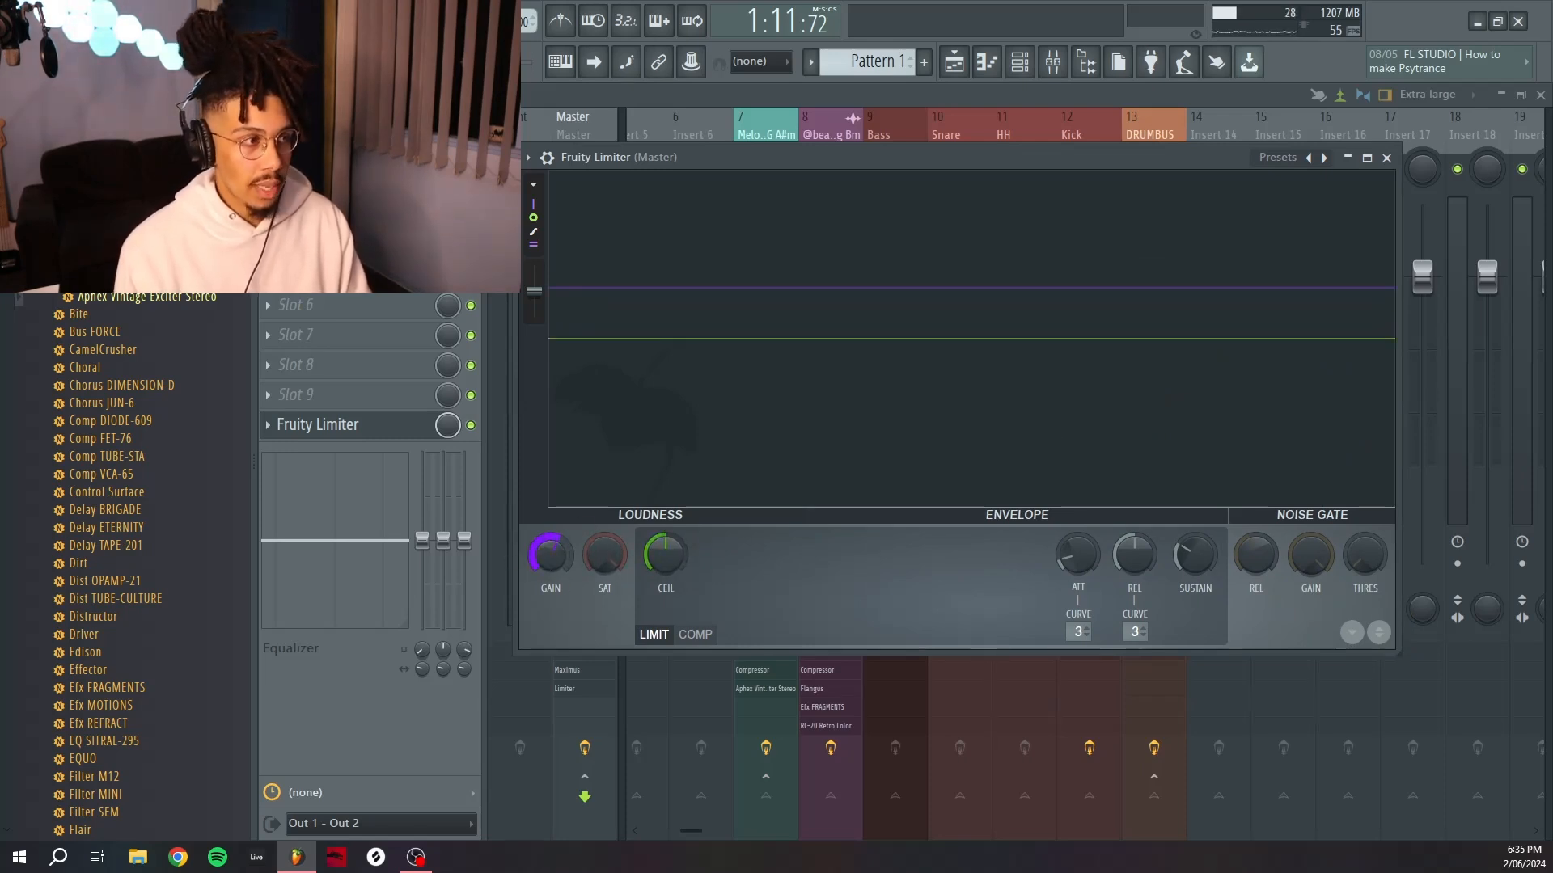
right_click(549, 558)
click(525, 599)
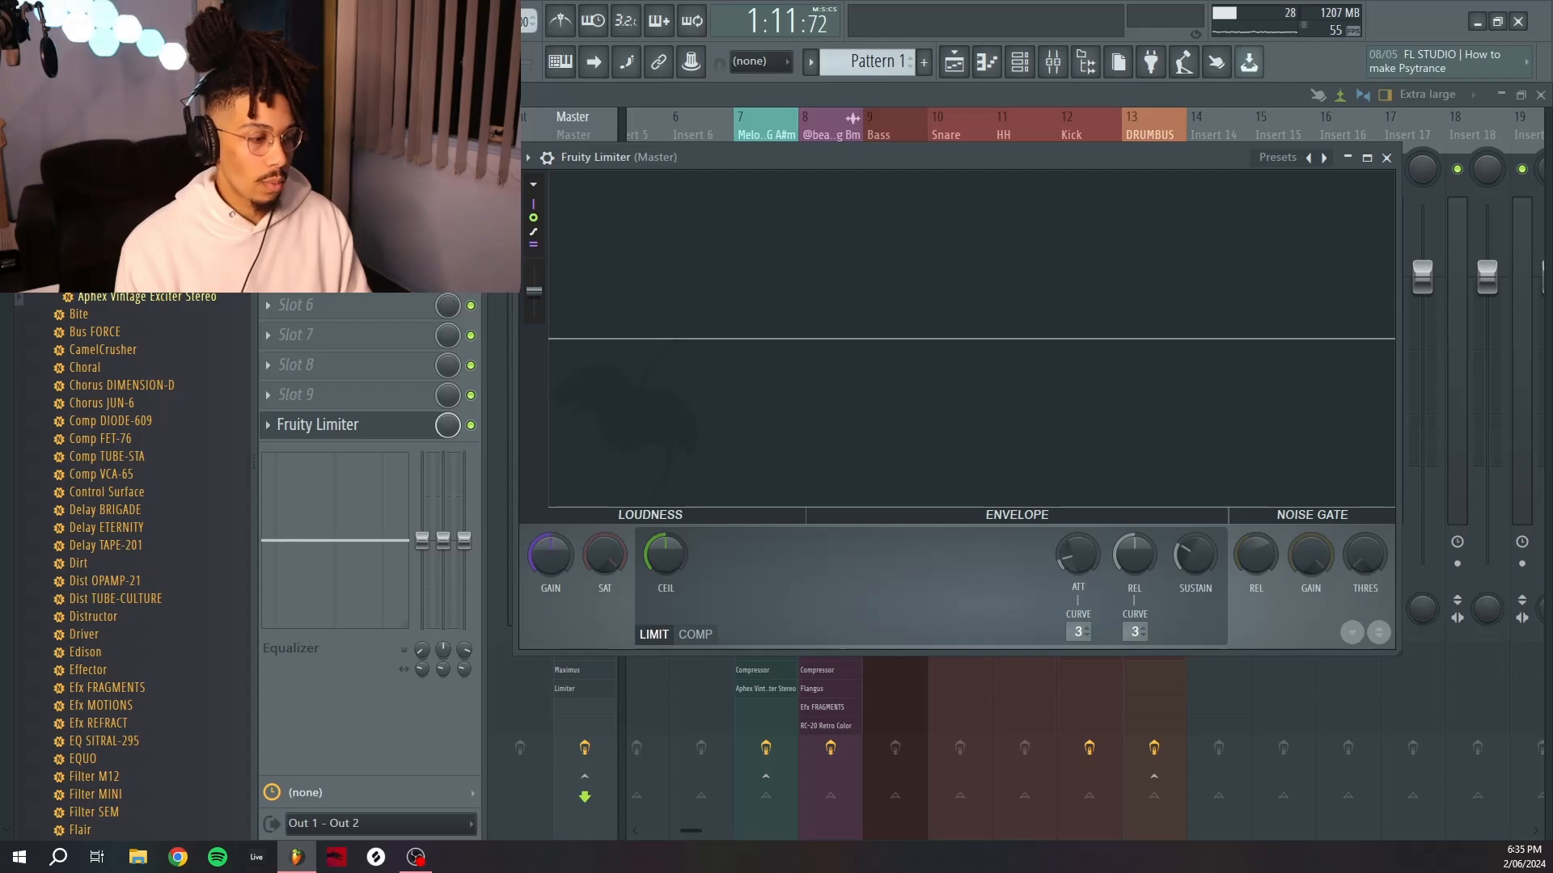
Play the arrangement and return to the Master's Fruity Limiter in the mixer.
key(space)
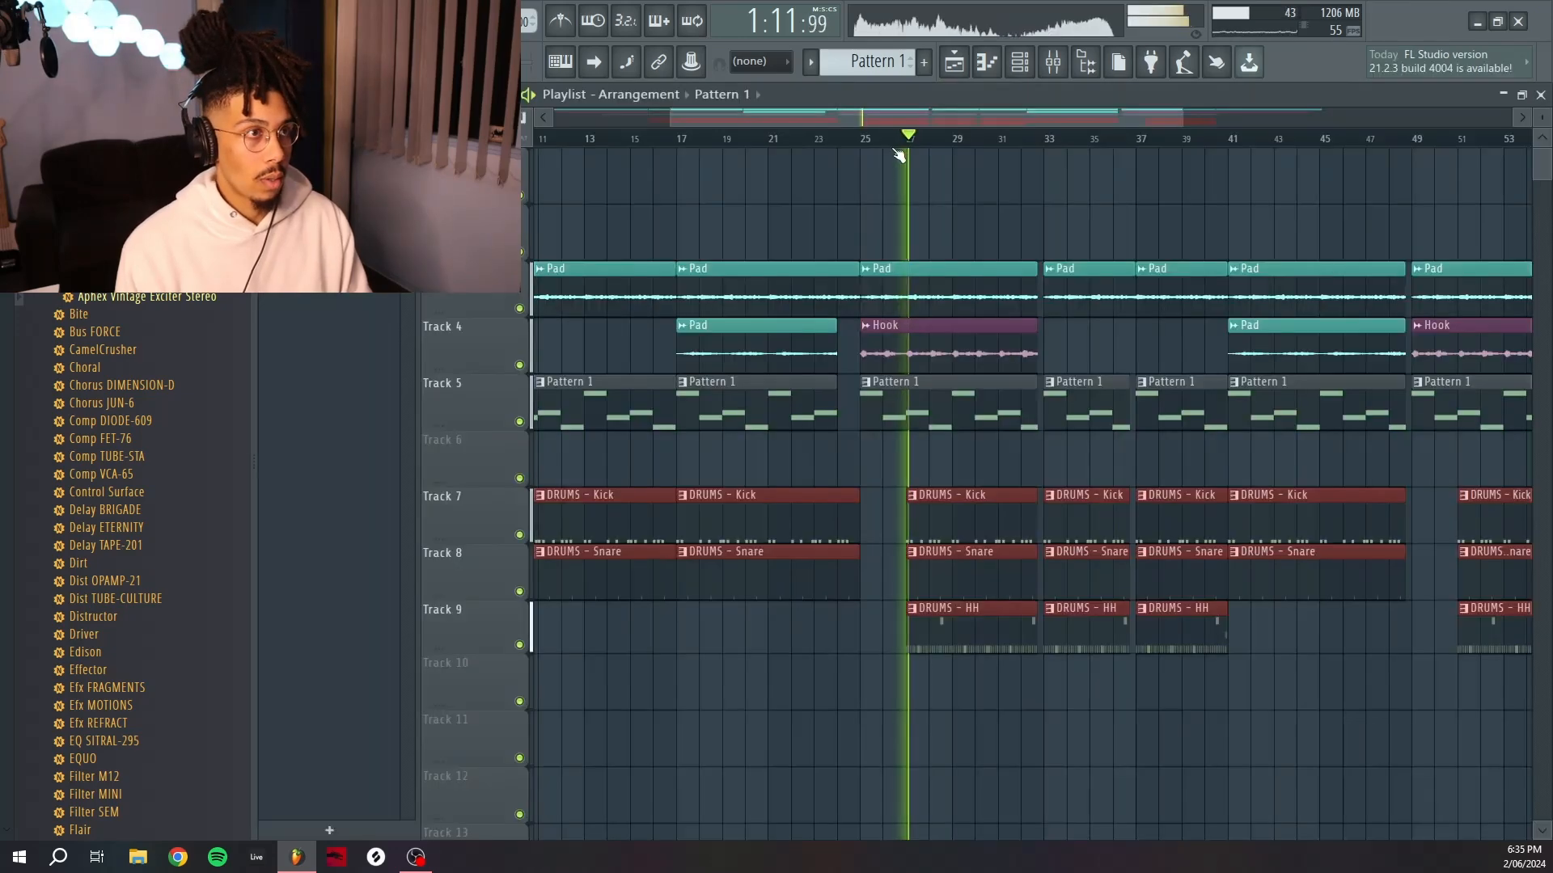
click(1052, 62)
click(369, 428)
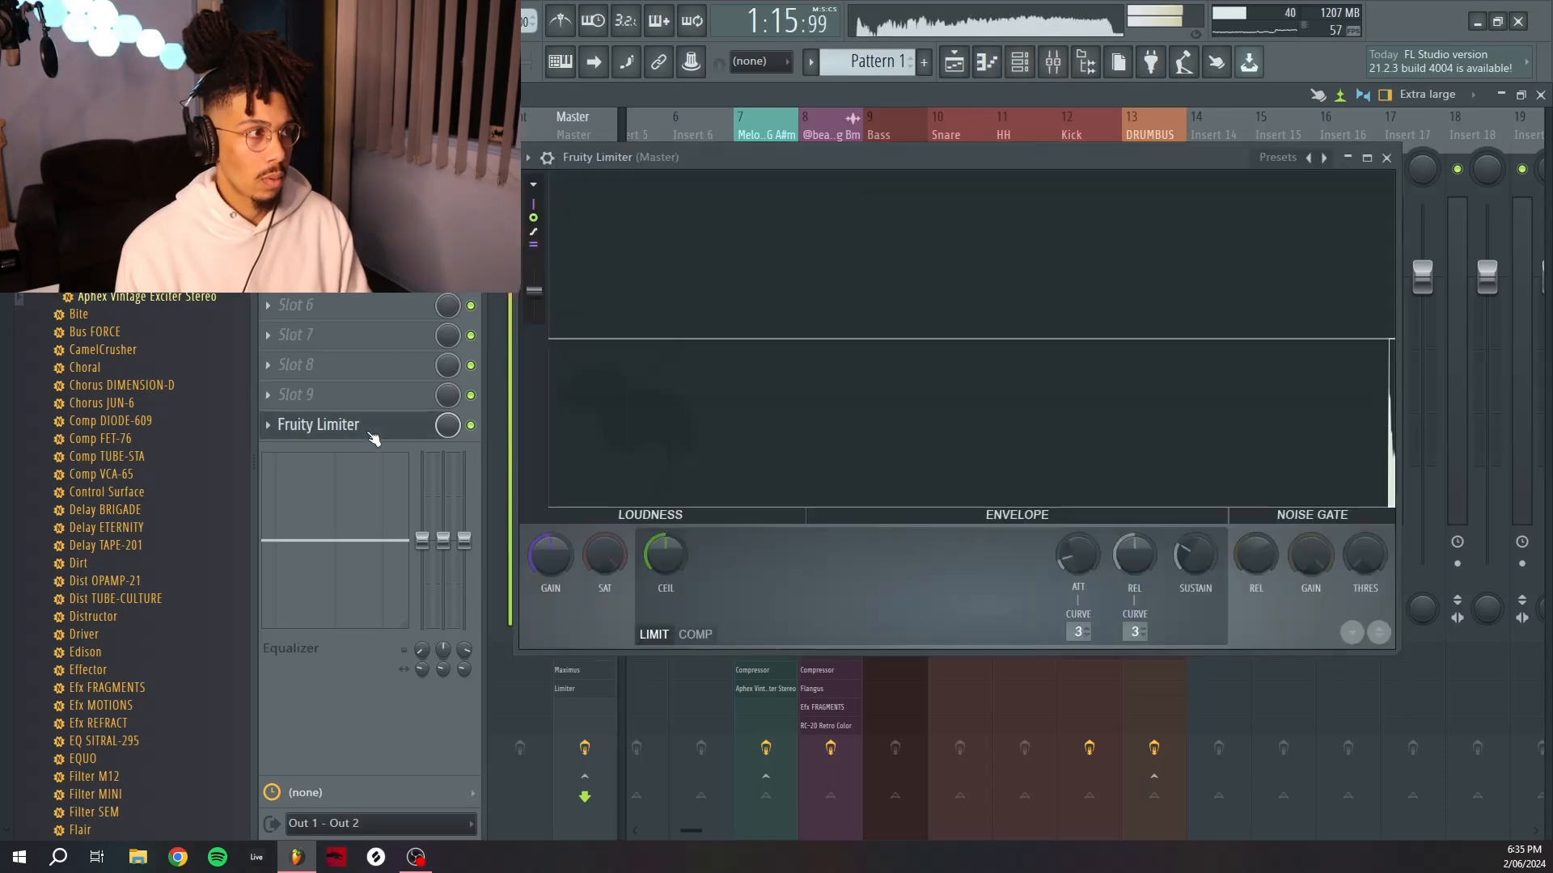